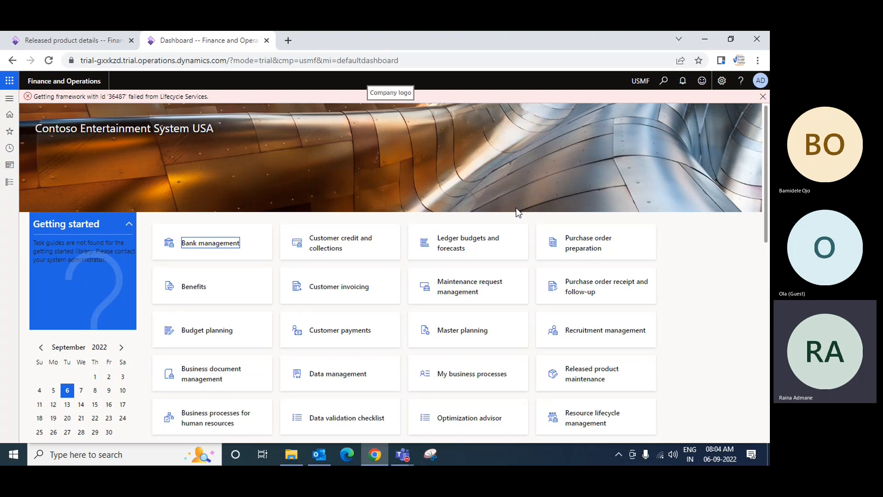
Show the Accounts receivable module's pages and expand its Customers section.
left_click(9, 183)
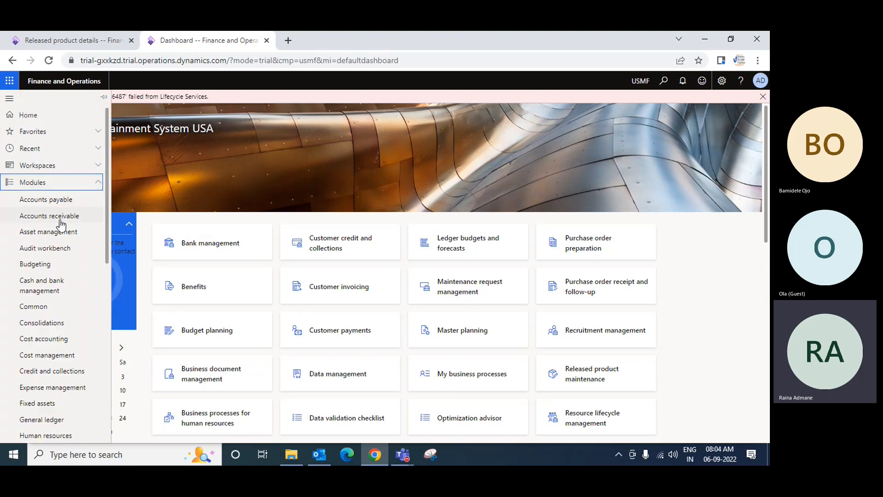
left_click(32, 219)
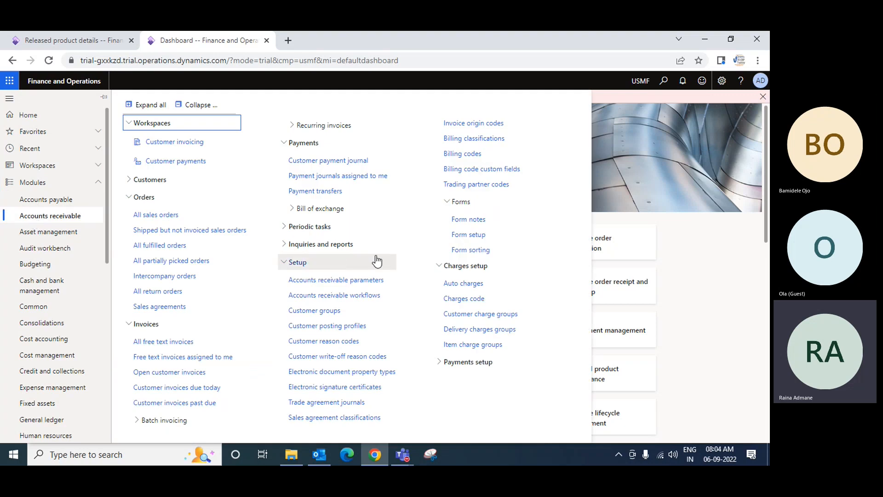
left_click(125, 181)
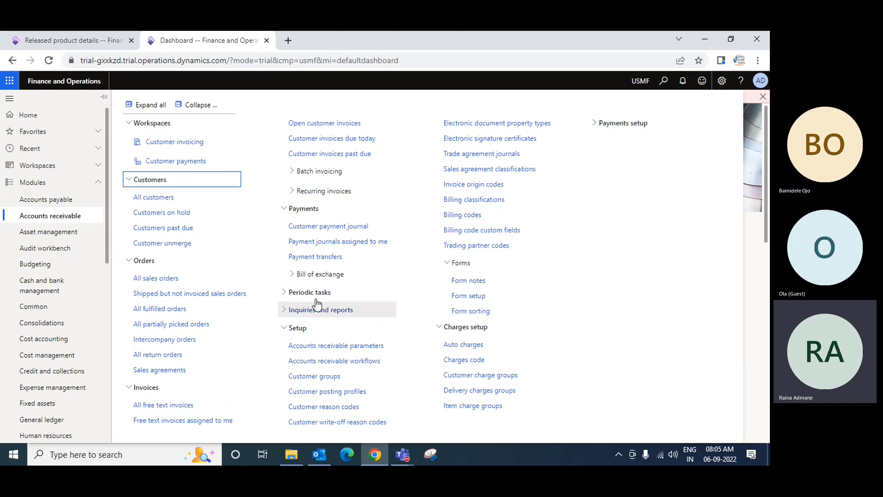
Open the Main accounts page from the General ledger module's chart of accounts section.
left_click(106, 222)
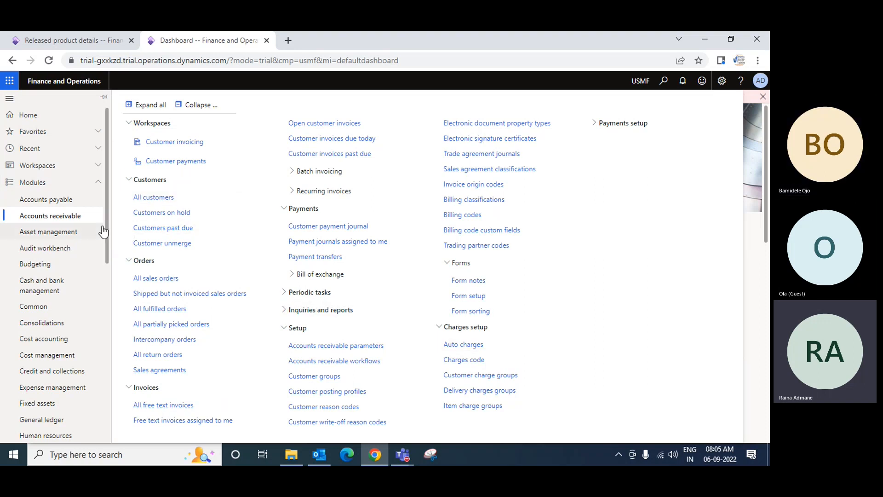
scroll(88, 342, "down", 8)
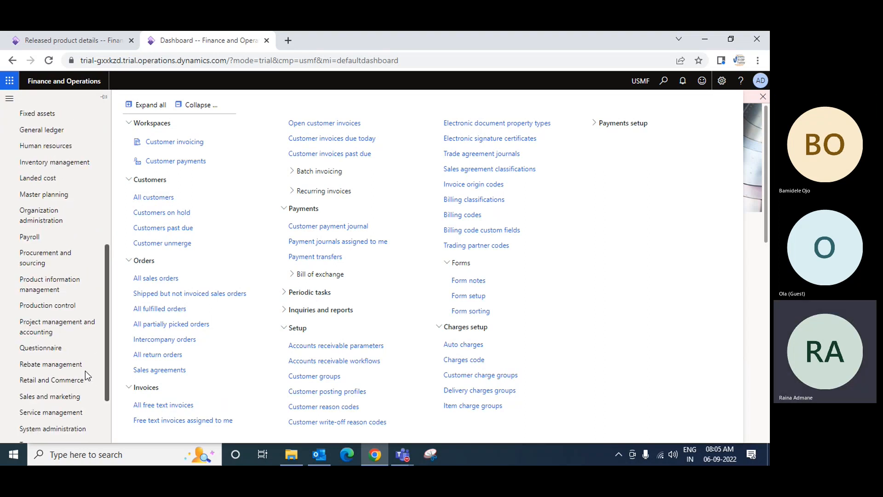
scroll(82, 380, "up", 3)
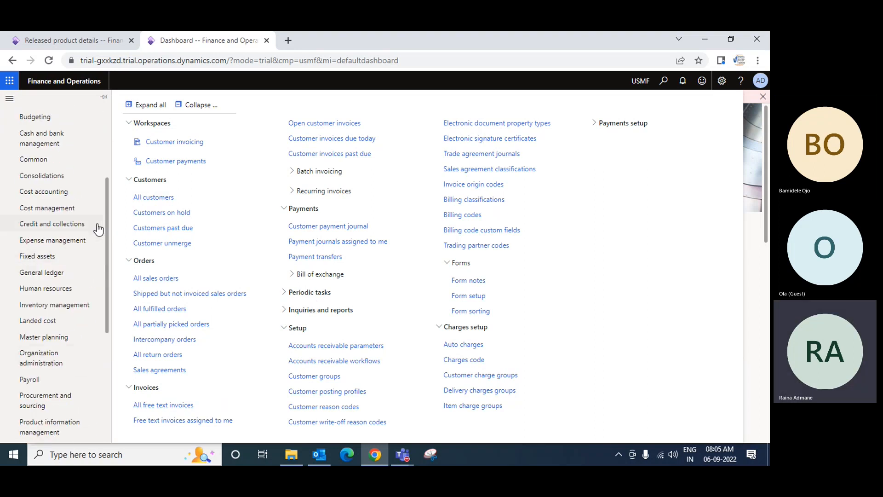
scroll(100, 239, "up", 5)
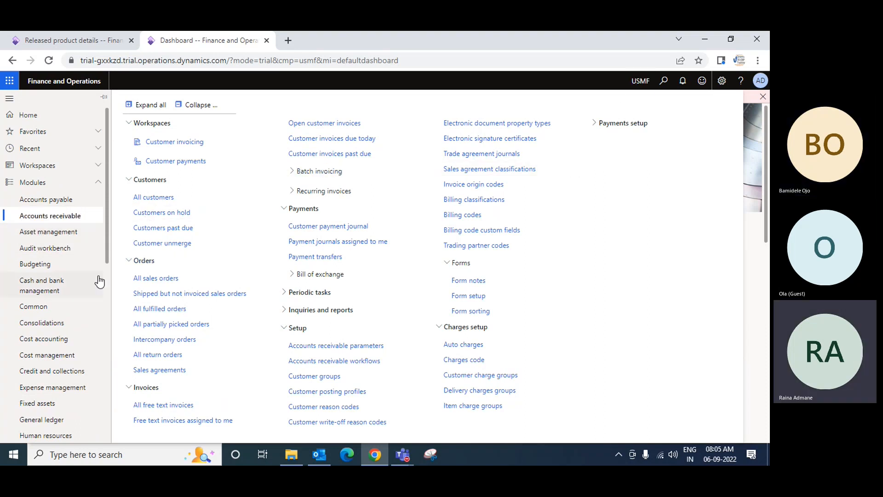
scroll(106, 244, "down", 3)
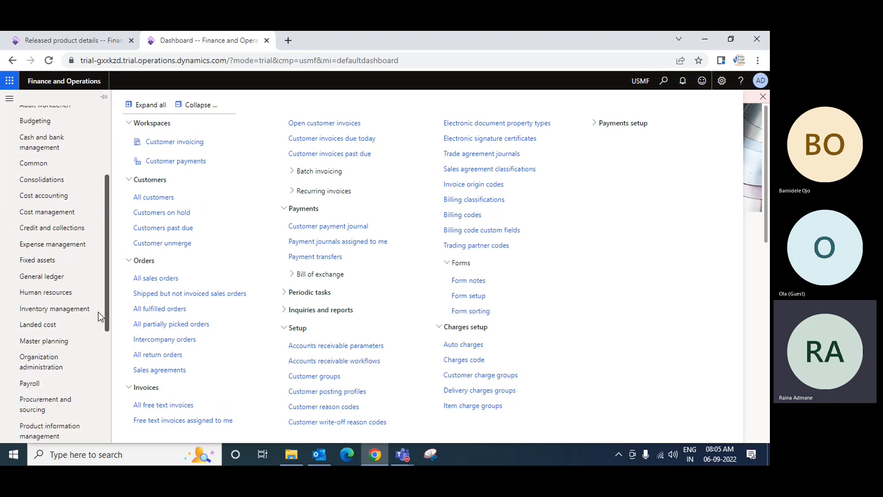
left_click(51, 276)
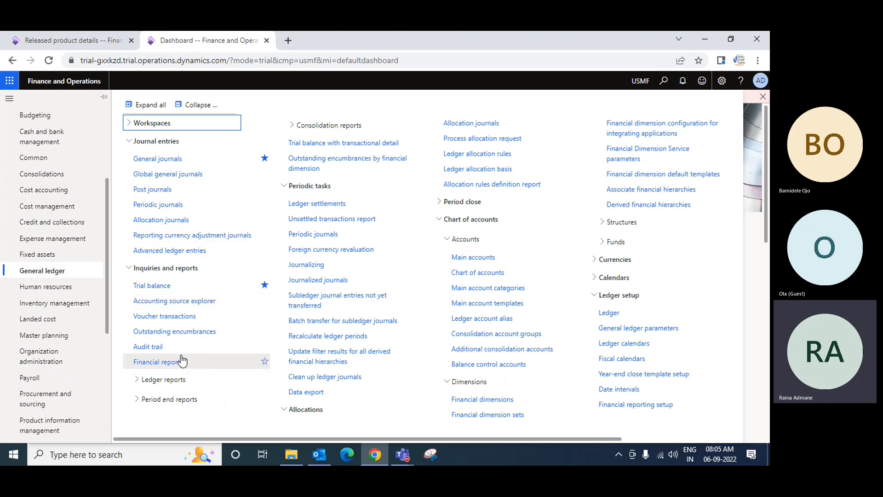
left_click(483, 257)
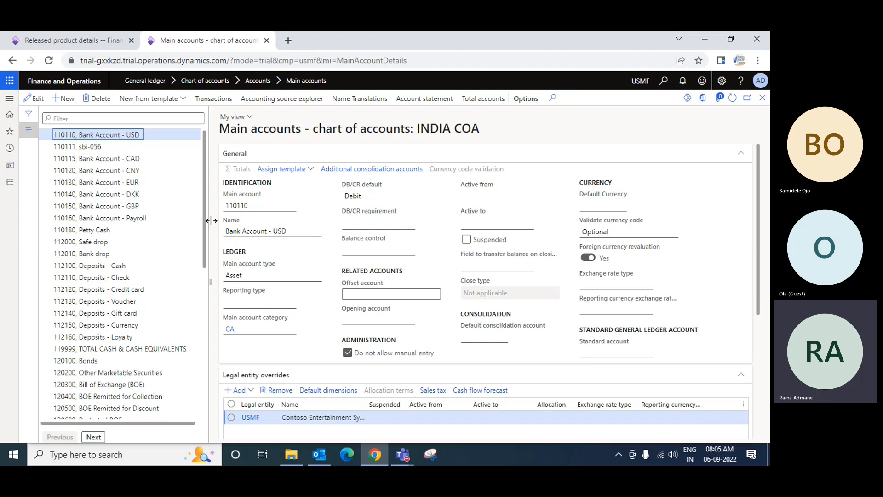
Look through the main accounts list and show the details of 110115, Bank Account - CAD.
left_click_drag(205, 225, 198, 356)
scroll(198, 355, "down", 1)
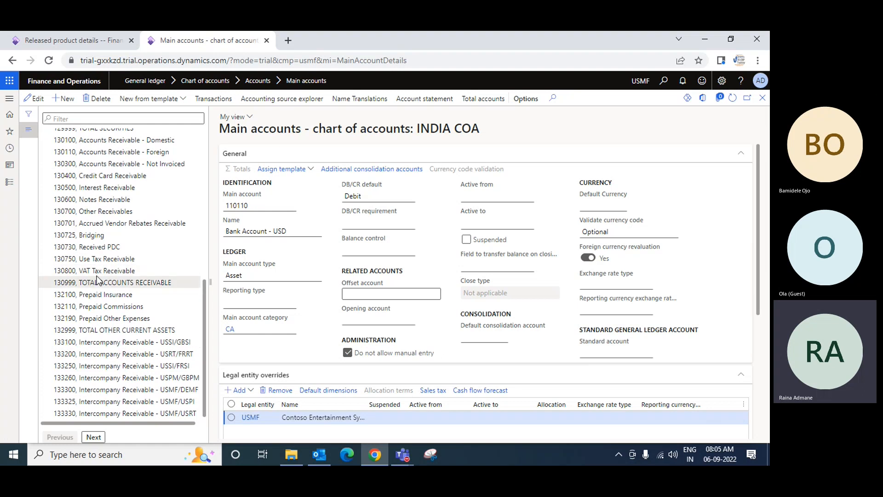
scroll(96, 267, "up", 6)
scroll(74, 176, "up", 2)
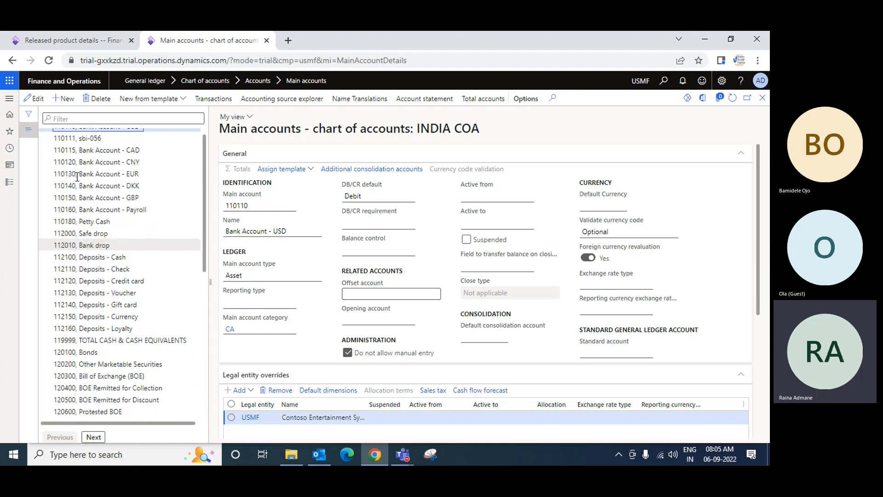
left_click(101, 160)
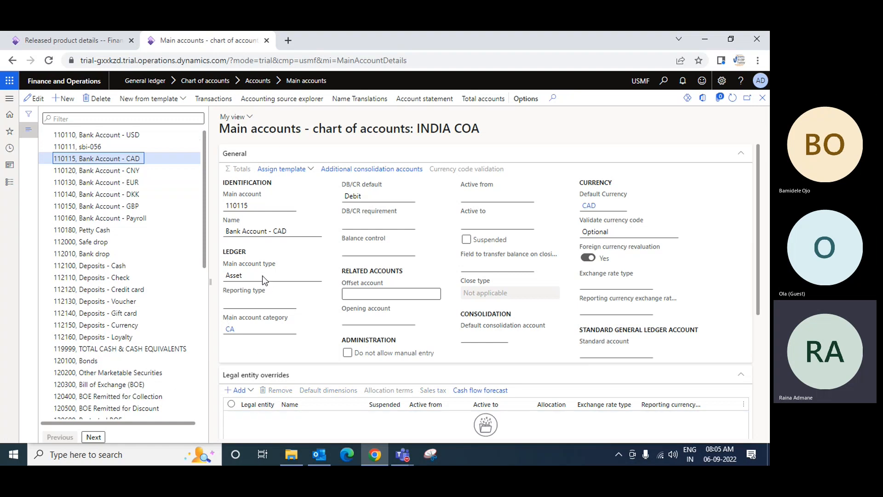
Filter the main accounts by 2* and show the details of 200100, Accounts Payable - Domestic.
left_click(79, 119)
type("2*")
key("Return")
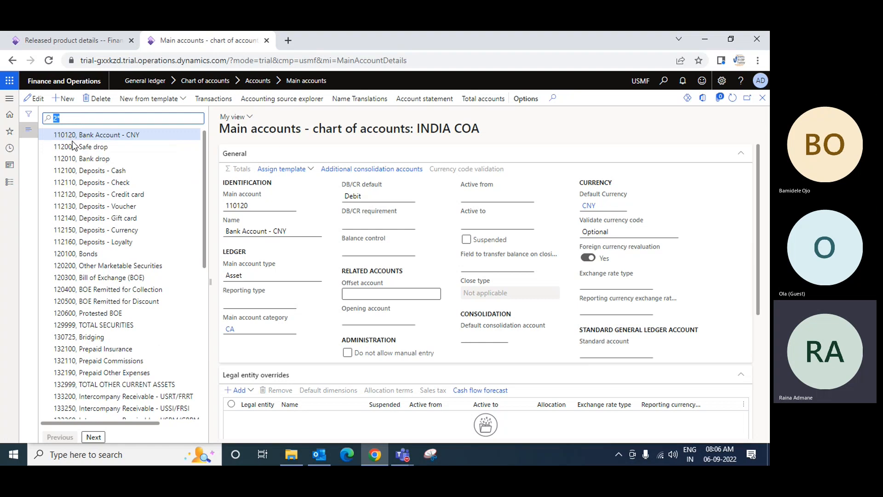
left_click_drag(203, 152, 198, 330)
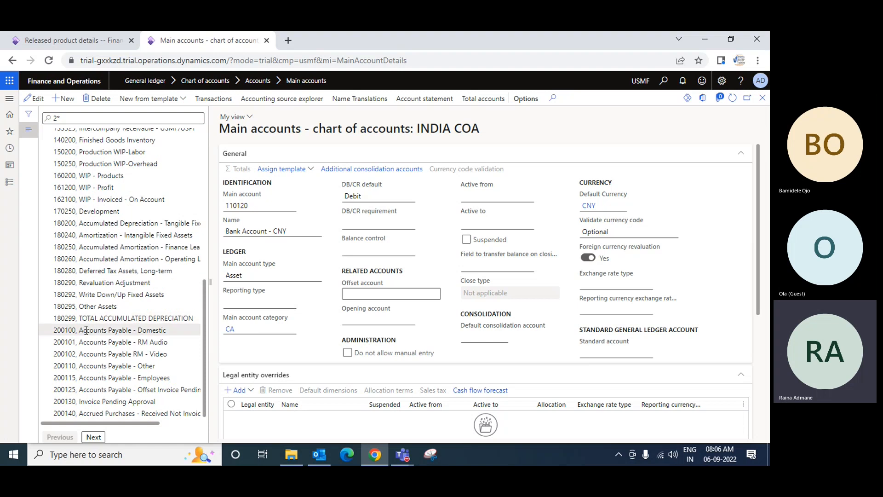
left_click(125, 334)
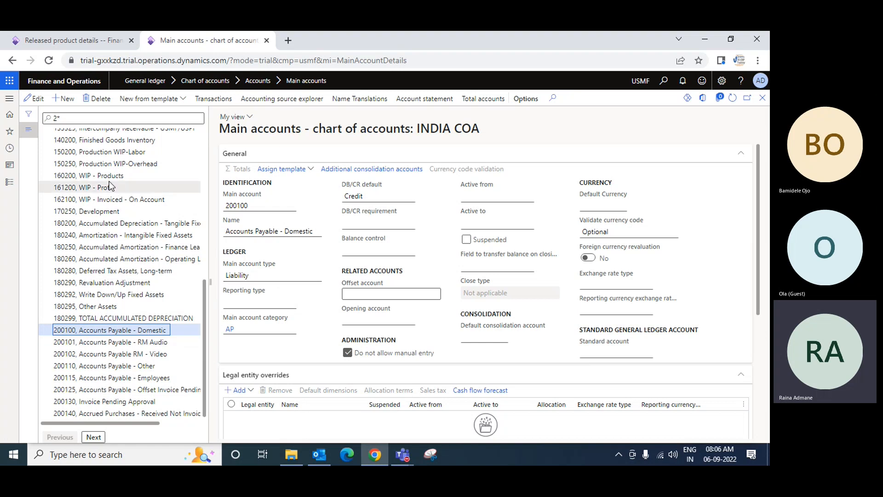
Change the main accounts filter to 1* and show the details of 130100, Accounts Receivable - Domestic.
left_click_drag(203, 330, 219, 159)
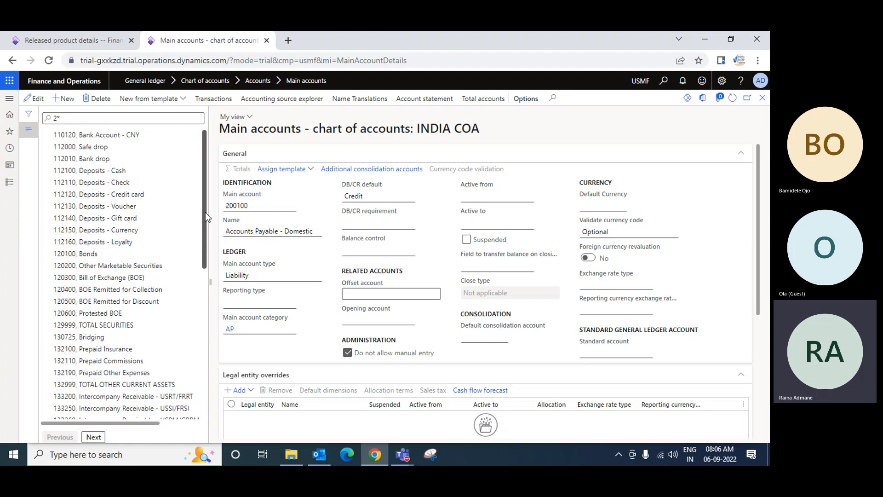
left_click(68, 119)
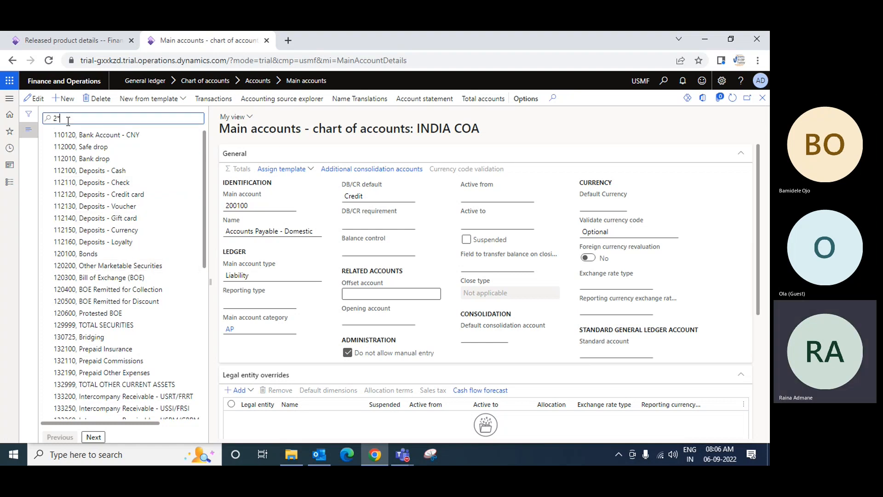
key("ctrl+a")
type("1")
key("ctrl+a")
key("Return")
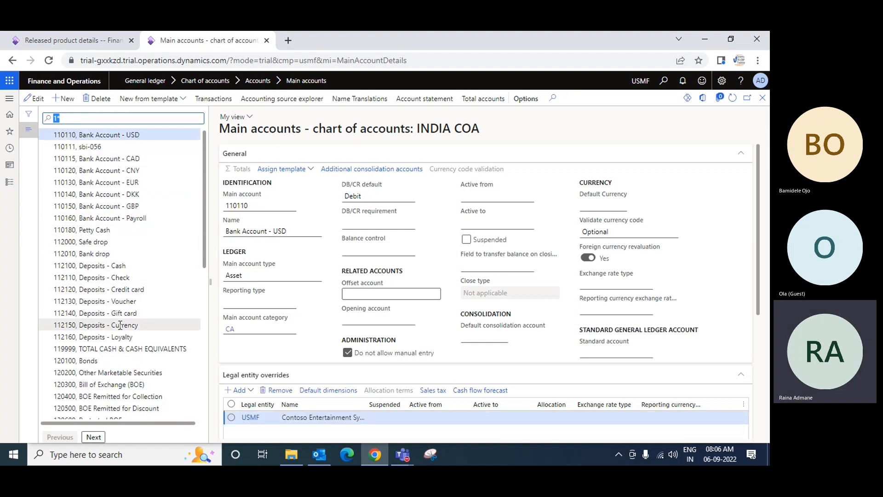
scroll(120, 335, "down", 3)
scroll(120, 335, "down", 3)
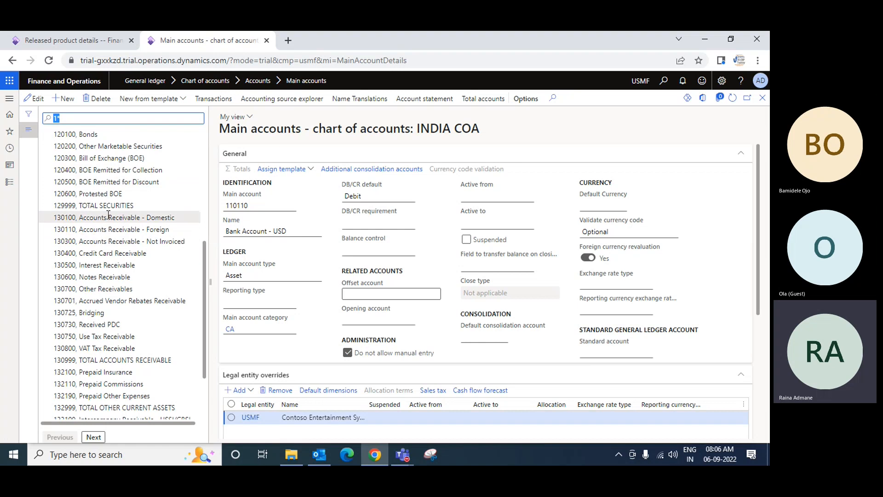
left_click(144, 220)
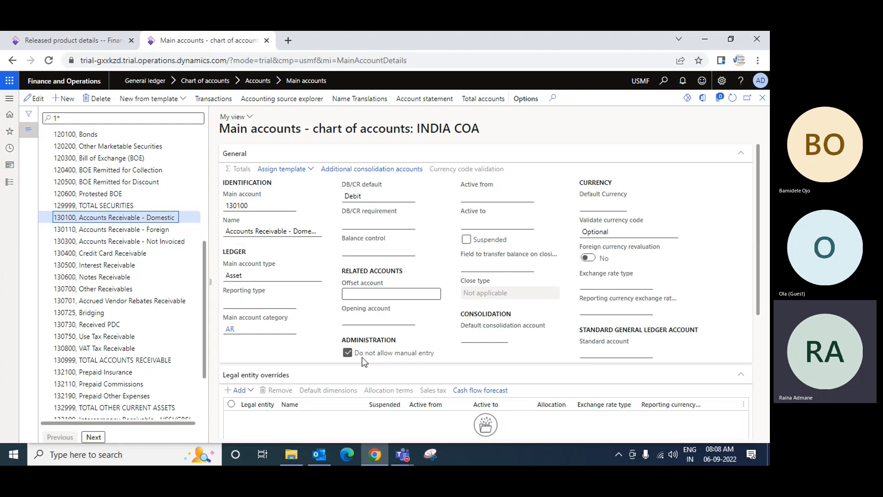
Check the manual entry restriction on the receivable accounts from 130110, Accounts Receivable - Foreign, through 130700, Other Receivables.
left_click(140, 231)
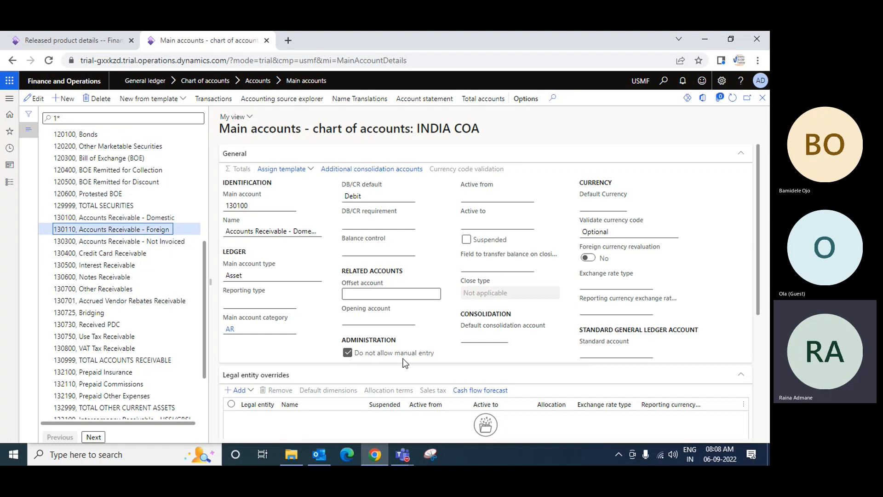
left_click(120, 239)
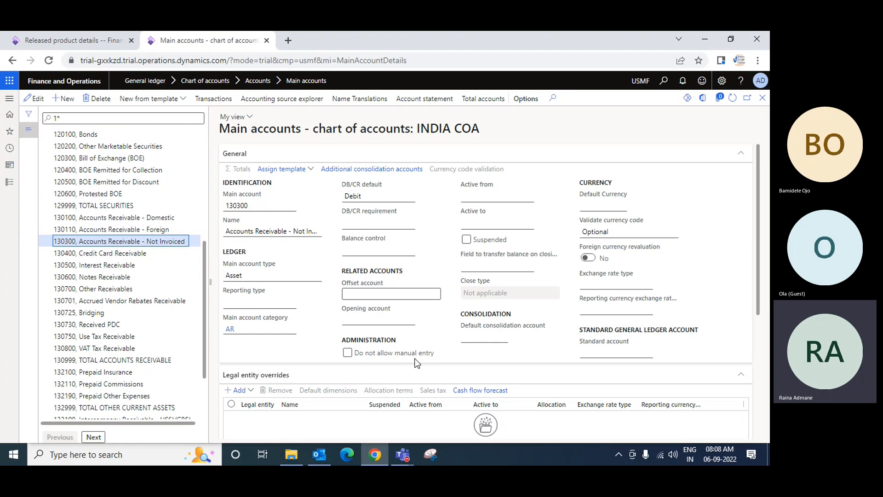
left_click(97, 254)
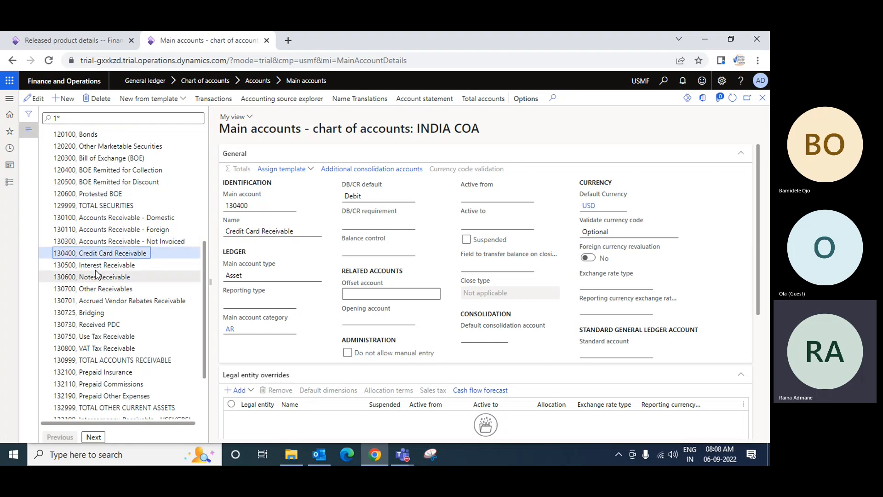
left_click(94, 266)
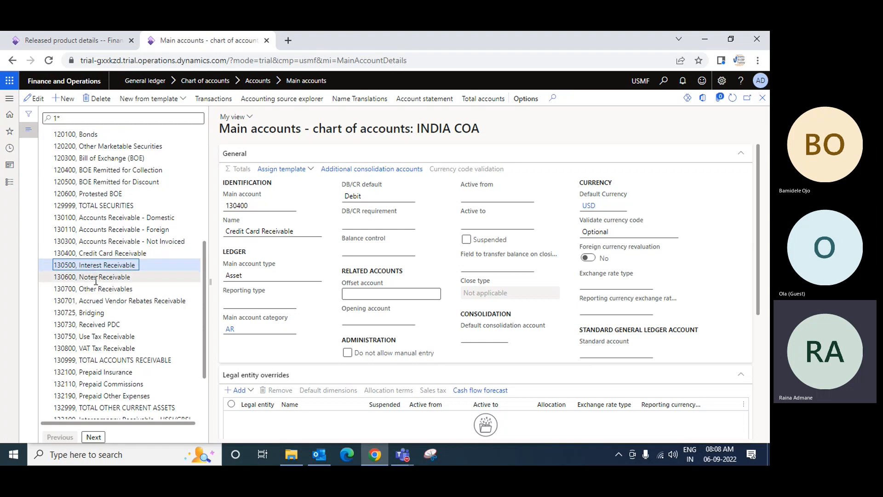
left_click(94, 279)
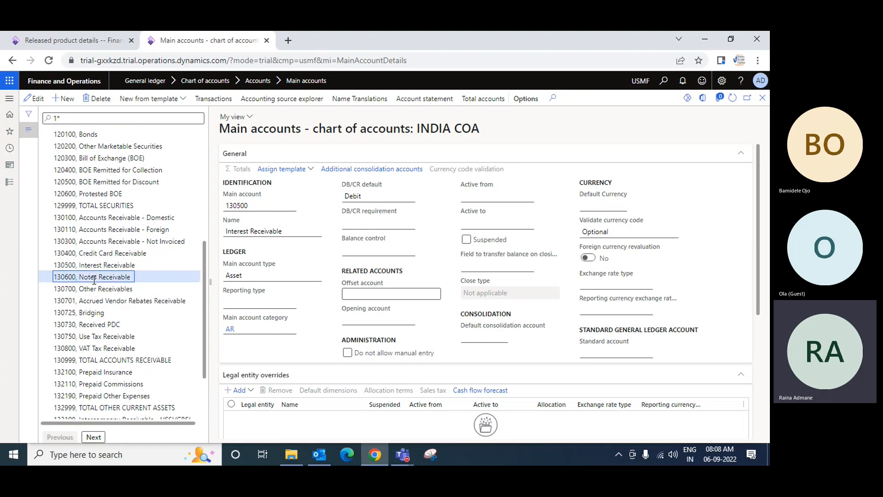
left_click(96, 290)
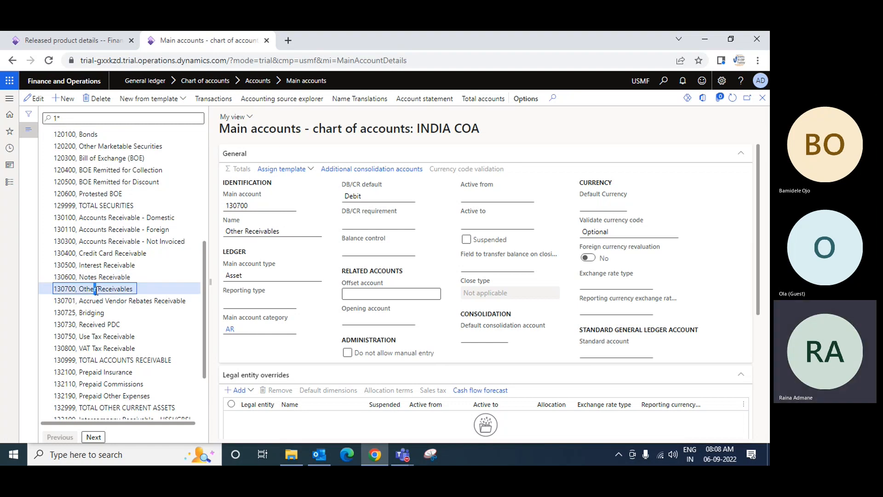
Revisit the Accounts Receivable - Foreign and Accounts Receivable - Domestic accounts to compare their details.
left_click(113, 219)
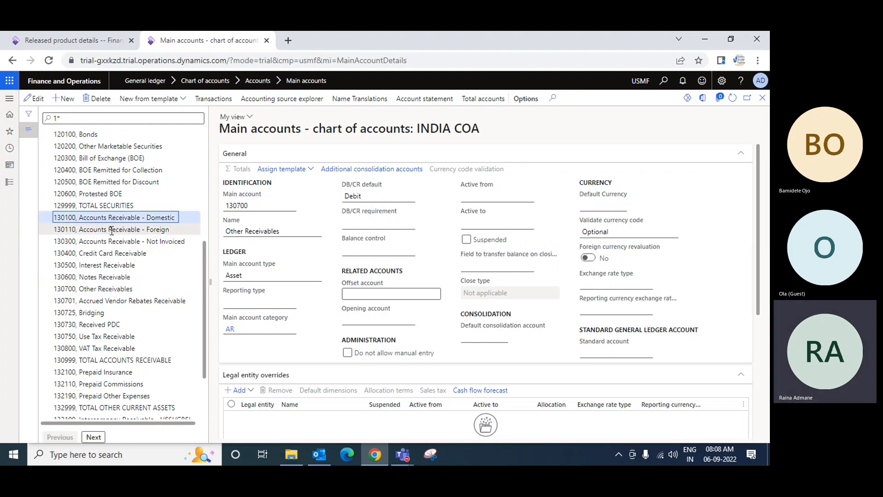
left_click(111, 230)
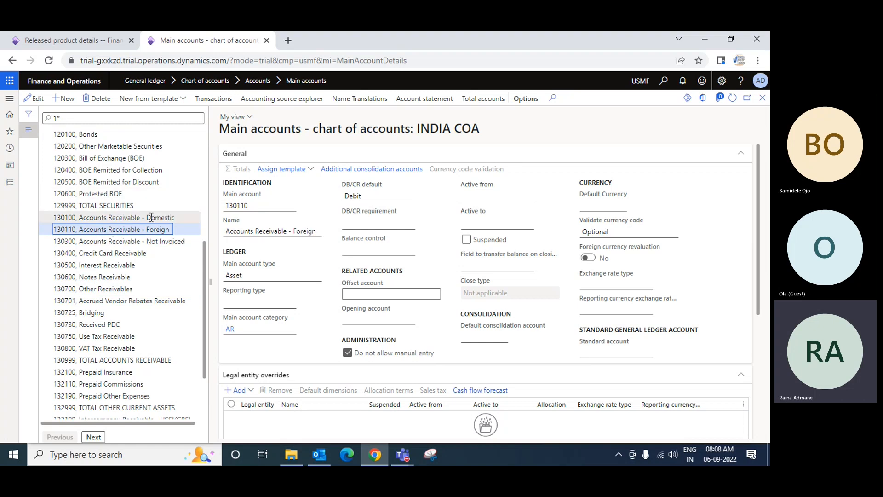
left_click_drag(77, 218, 53, 218)
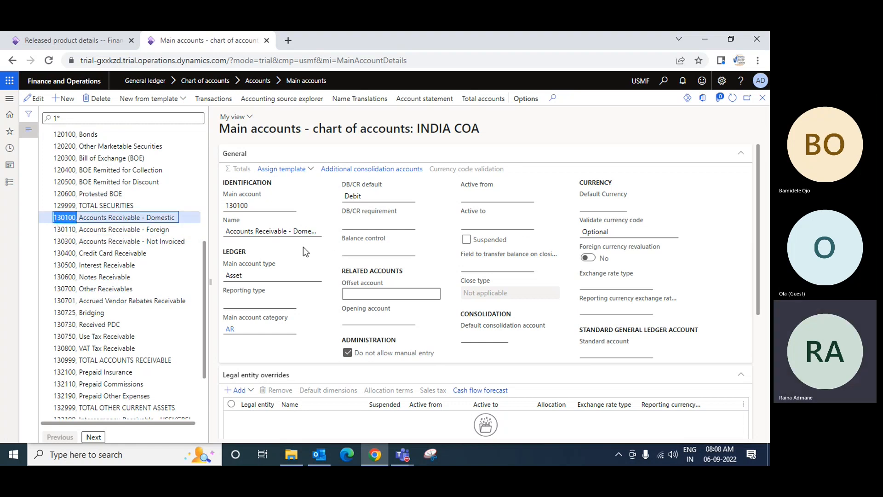
Close the Main accounts page and show the Accounts receivable module's pages.
left_click(762, 99)
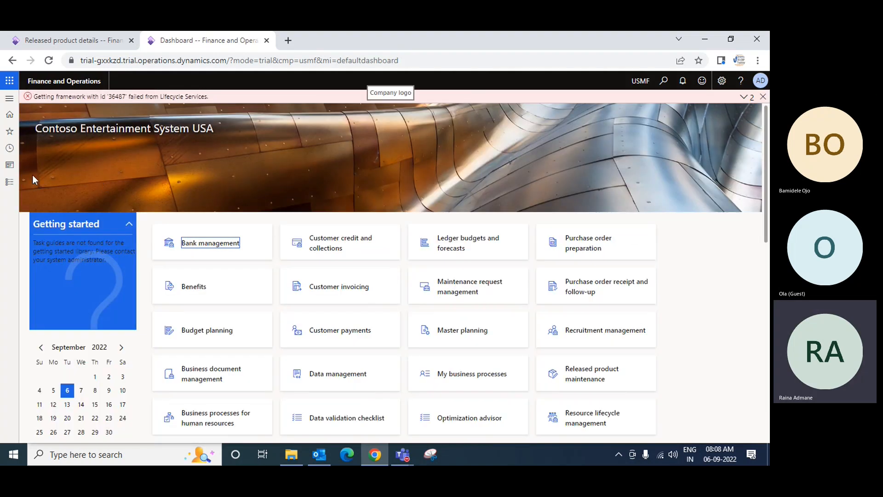
left_click(10, 183)
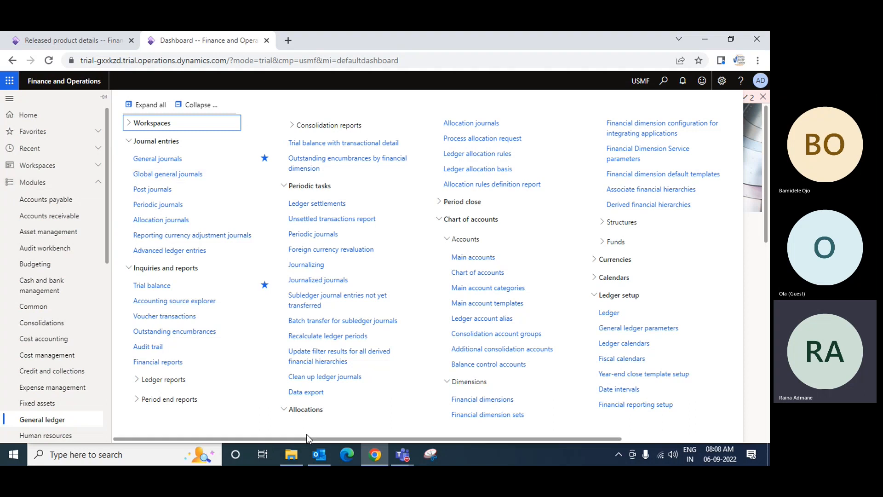
left_click_drag(309, 437, 220, 428)
left_click(58, 220)
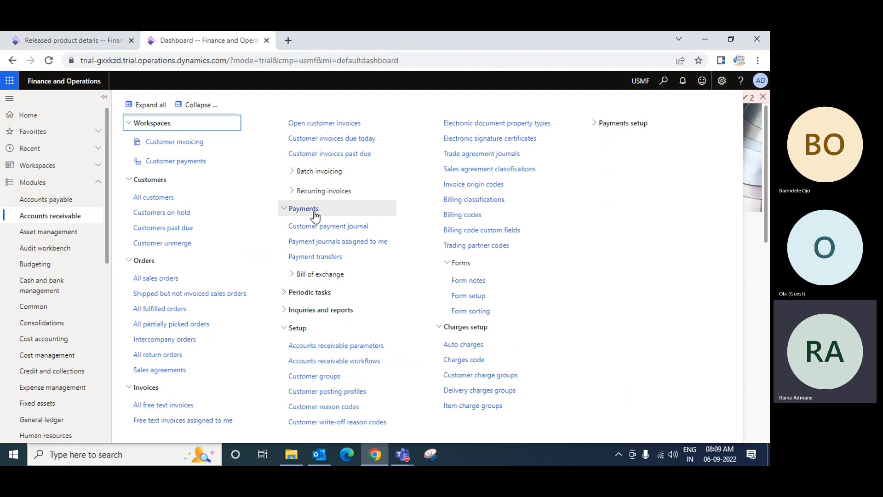
Add Customer groups from the Accounts receivable setup to the favorites and open its page.
left_click(420, 376)
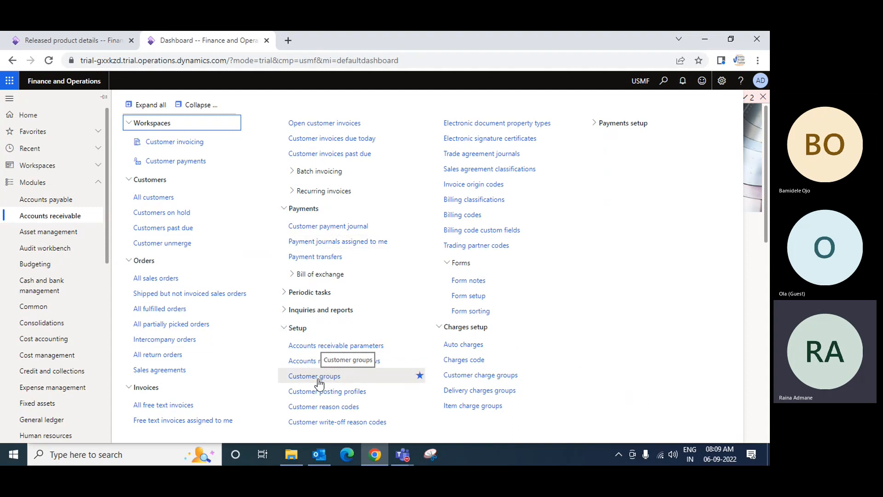
left_click(318, 377)
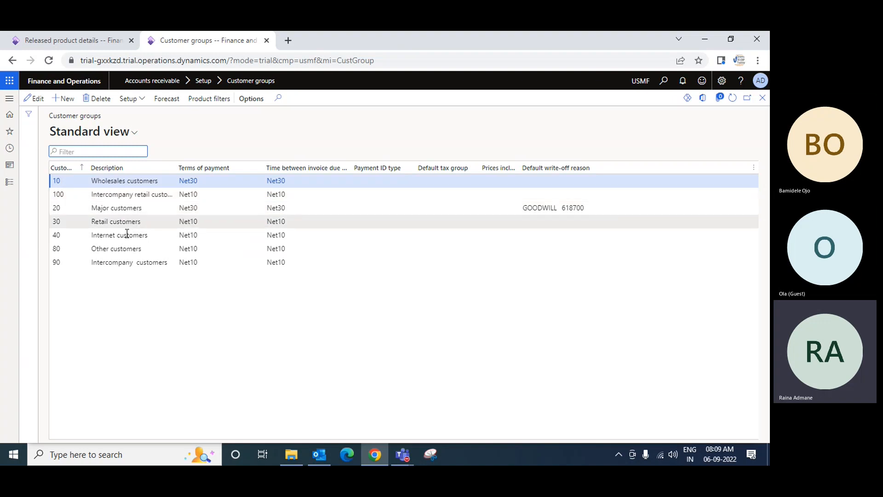
Leave the Customer groups page and open Customer posting profiles from the Accounts receivable setup.
left_click(127, 262)
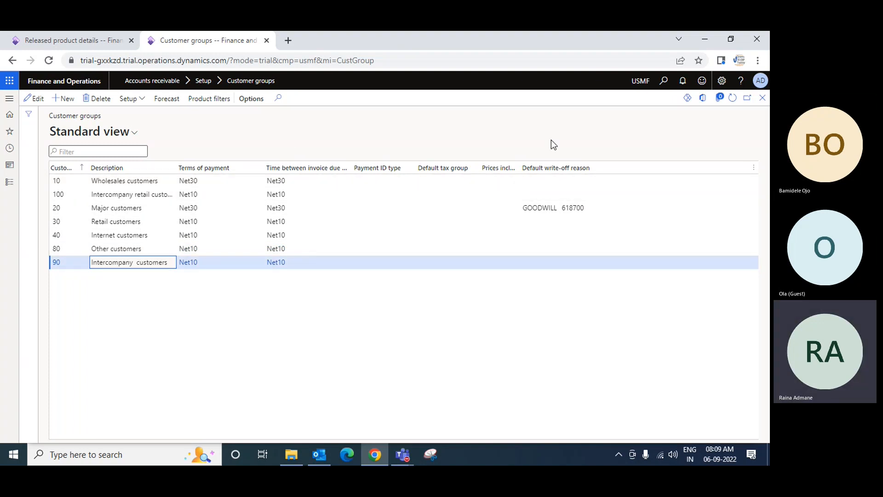
left_click(763, 99)
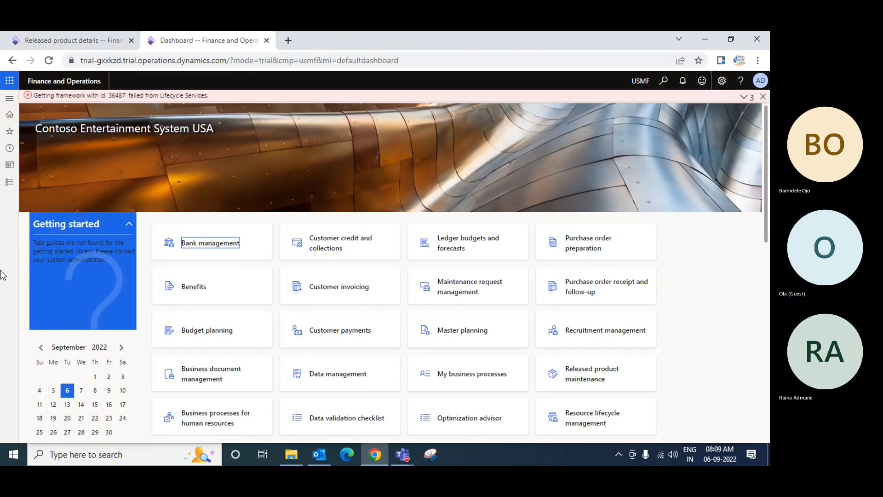
left_click(9, 183)
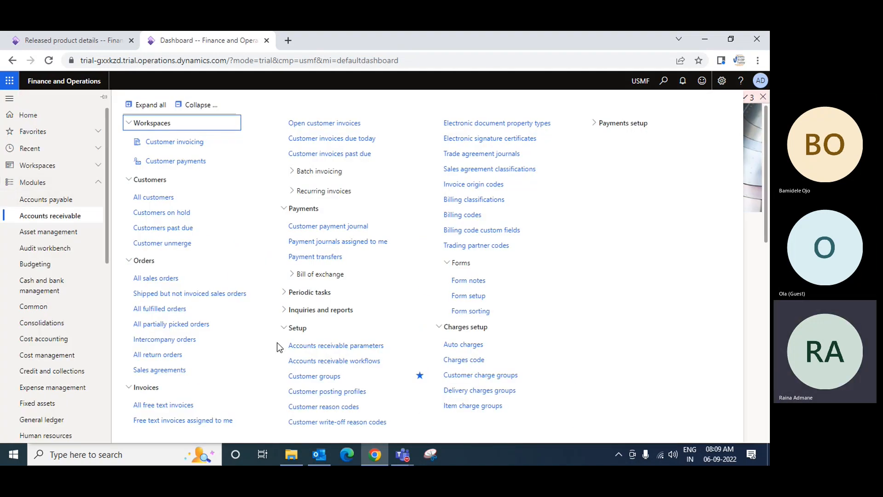
left_click(324, 393)
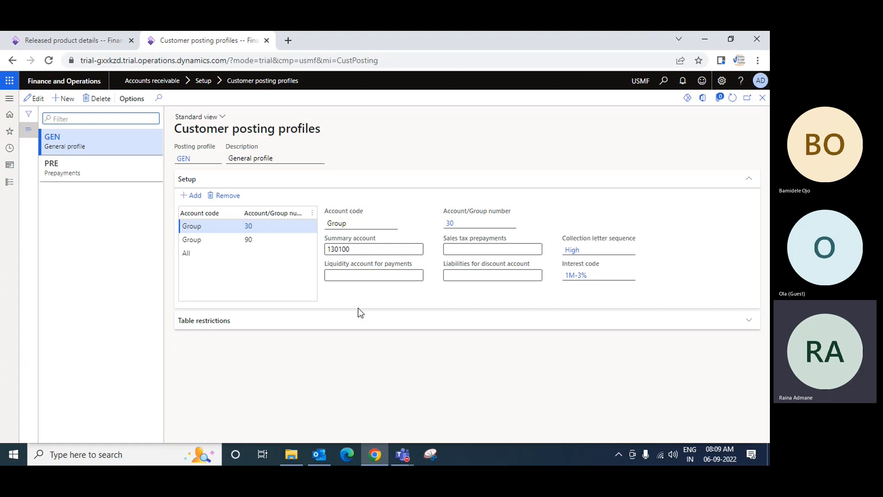
Compare the summary accounts that the GEN posting profile assigns to customer groups 30 and 90.
left_click(58, 144)
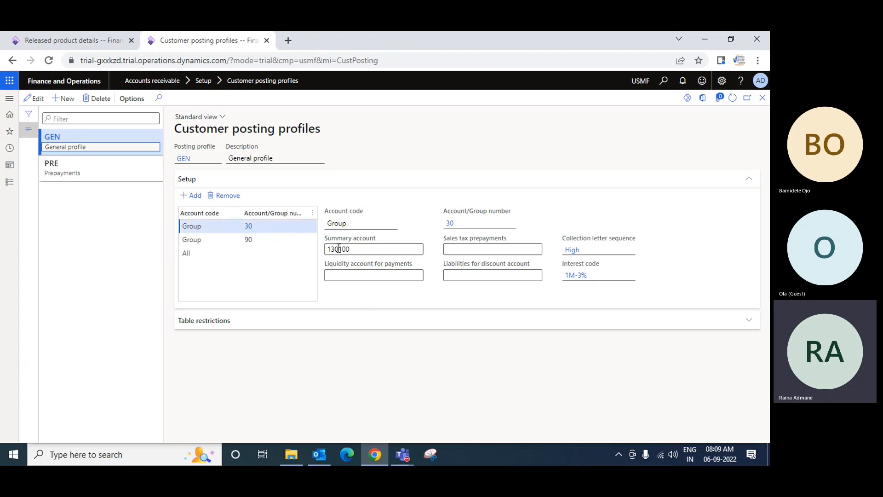
left_click(360, 249)
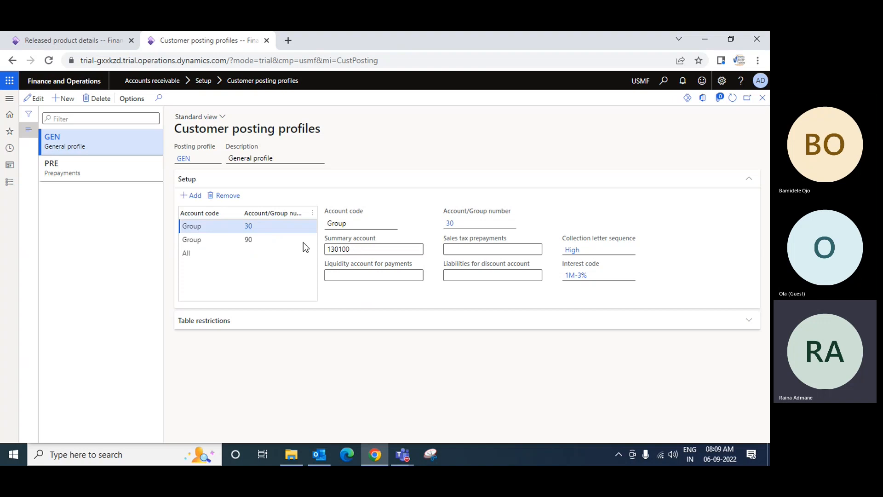
mouse_move(250, 230)
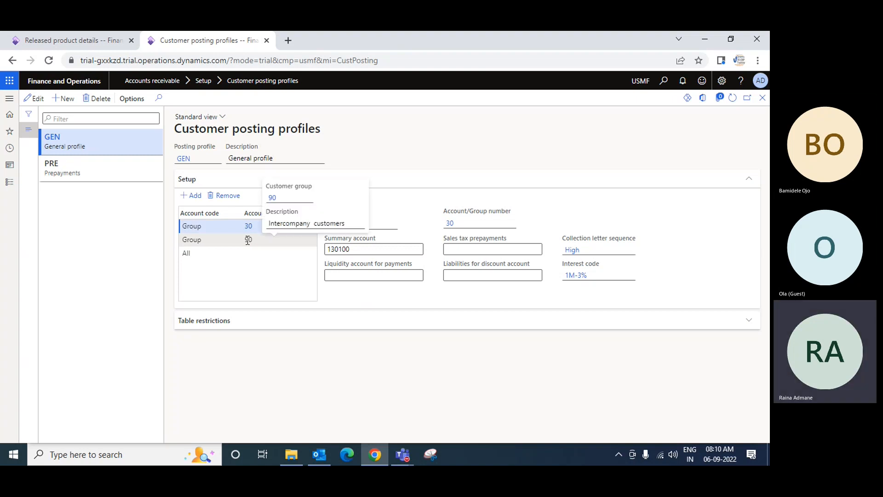
left_click(248, 240)
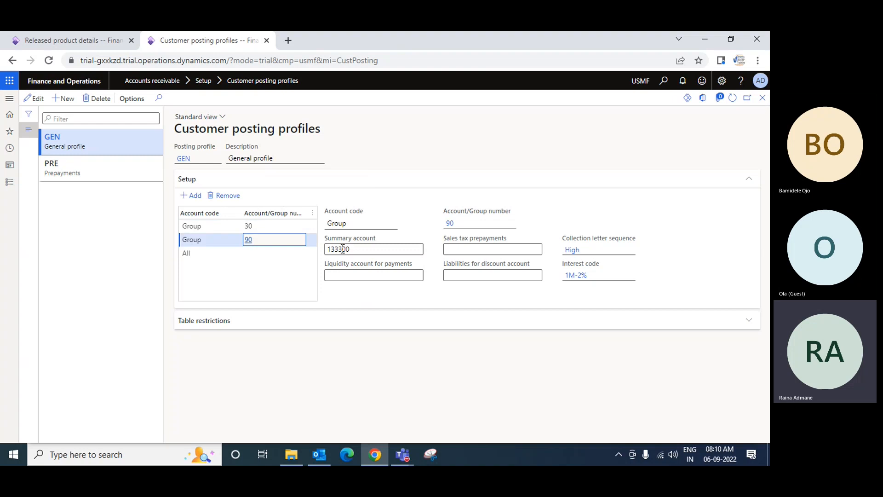
left_click(249, 226)
mouse_move(250, 228)
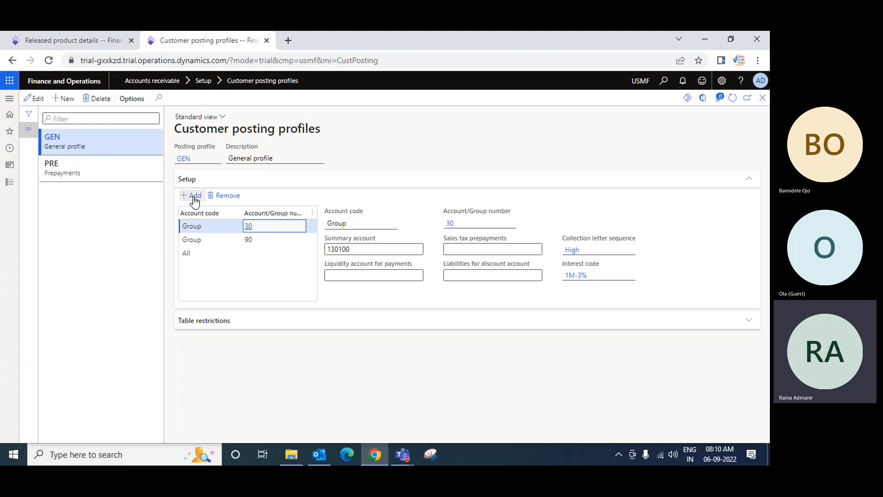
Check the summary account on the GEN profile's All line against the lines for groups 90 and 30.
left_click(206, 259)
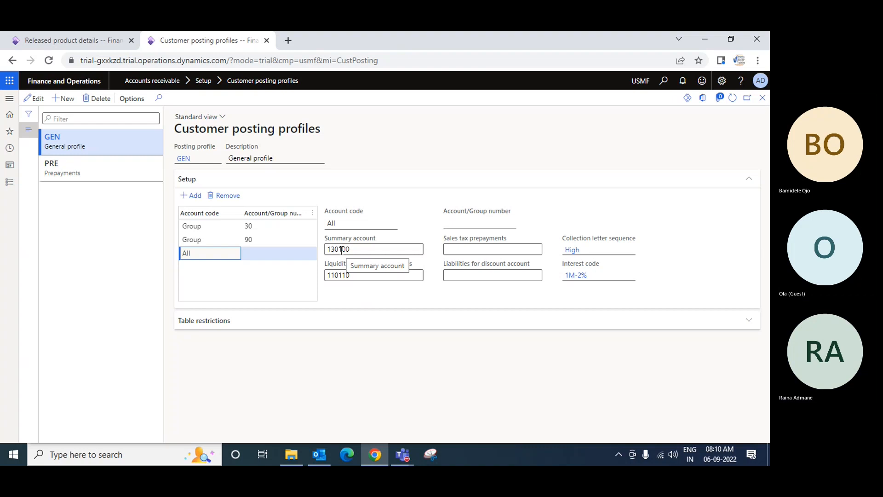
left_click(379, 241)
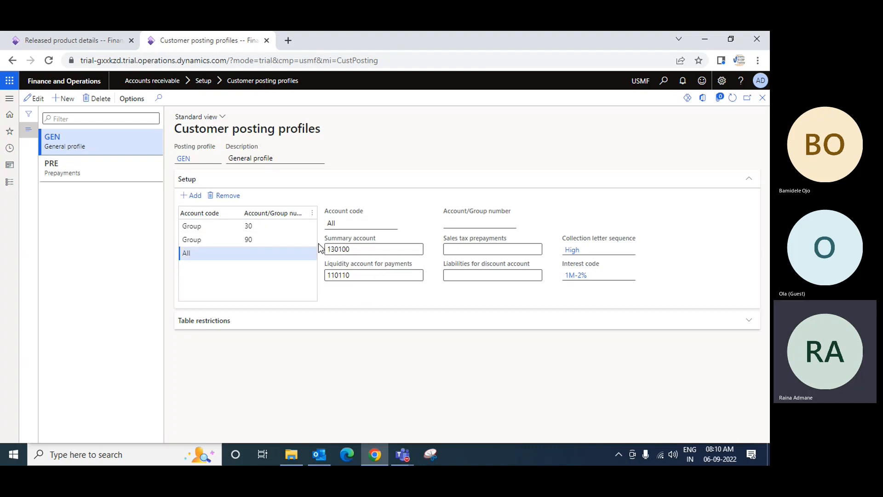
left_click(250, 240)
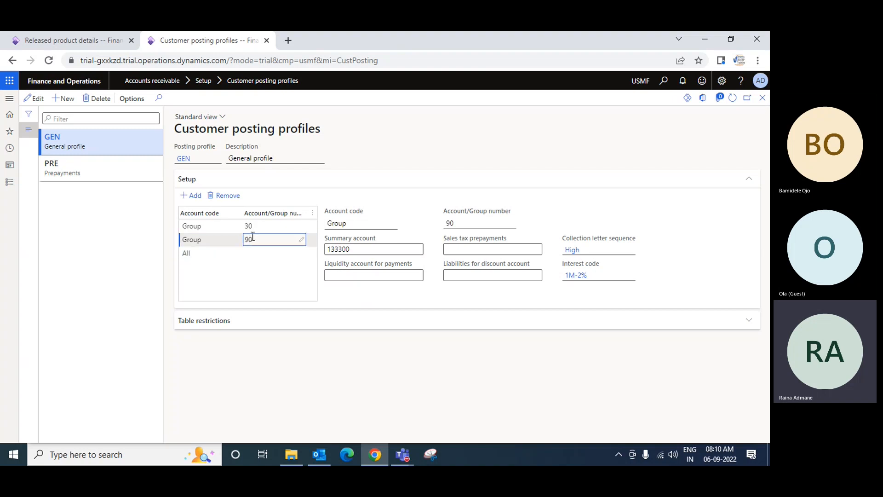
left_click(250, 226)
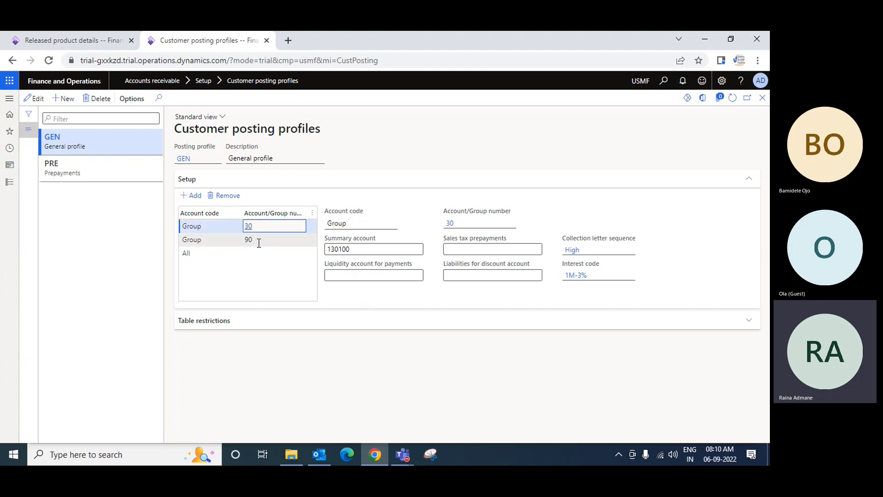
left_click(197, 253)
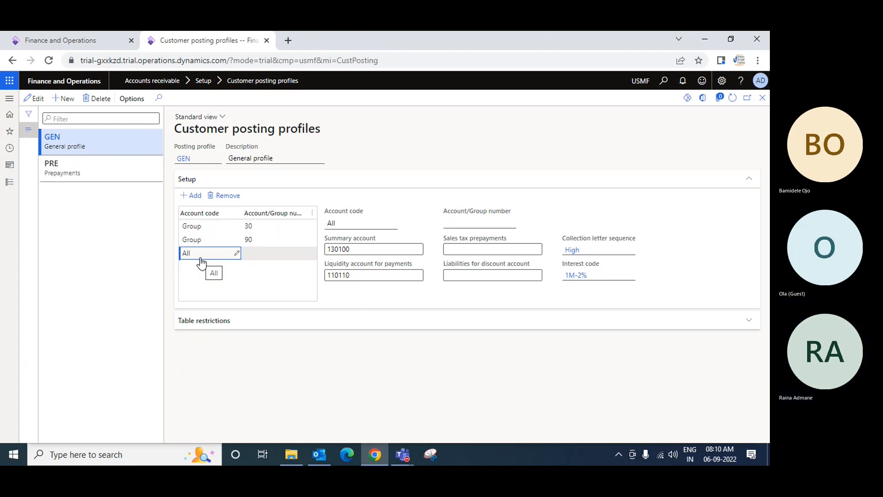
left_click(363, 249)
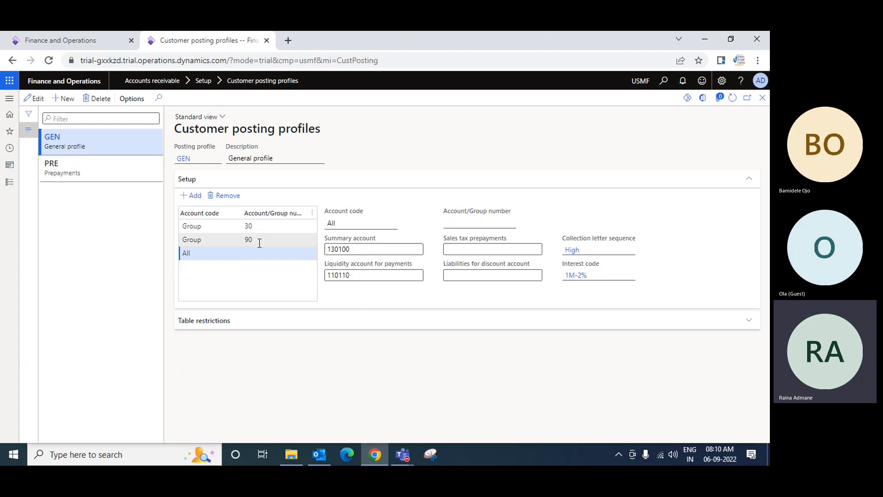
Add a setup line to the GEN profile with account code Group and summary account 130100, Accounts Receivable - Domestic.
left_click(193, 197)
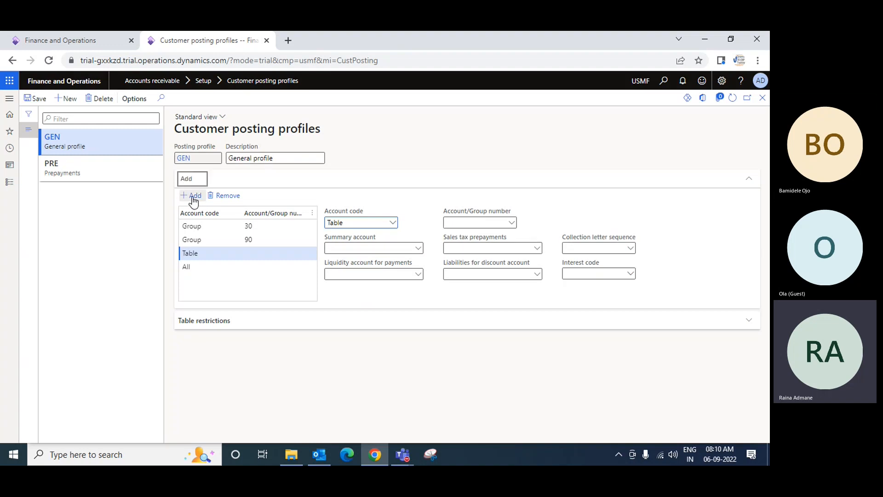
left_click(393, 227)
left_click(391, 224)
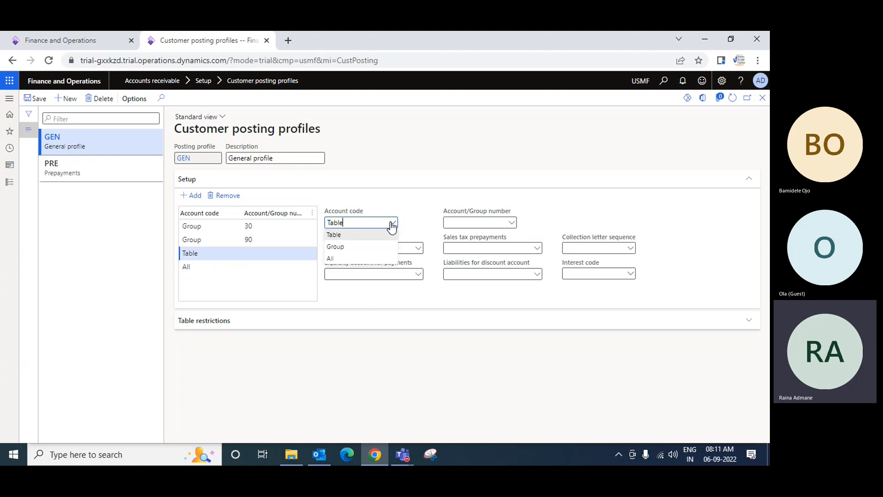
left_click(343, 249)
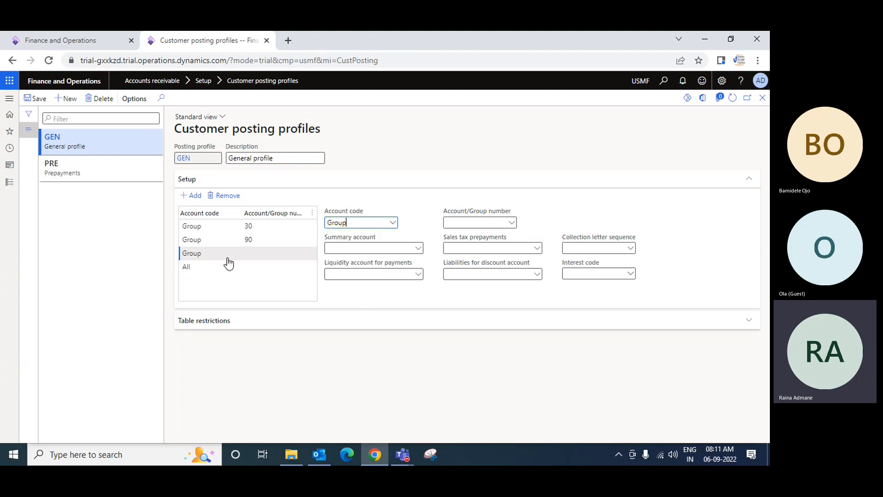
left_click(416, 249)
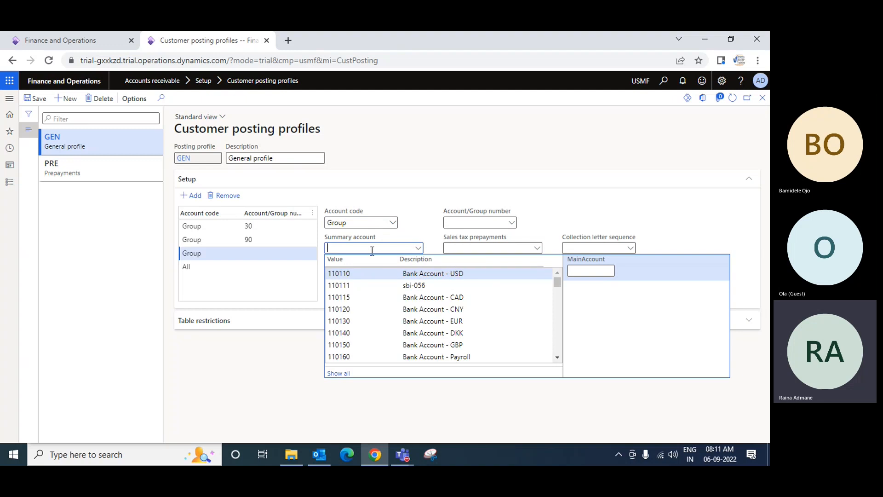
type("accounts")
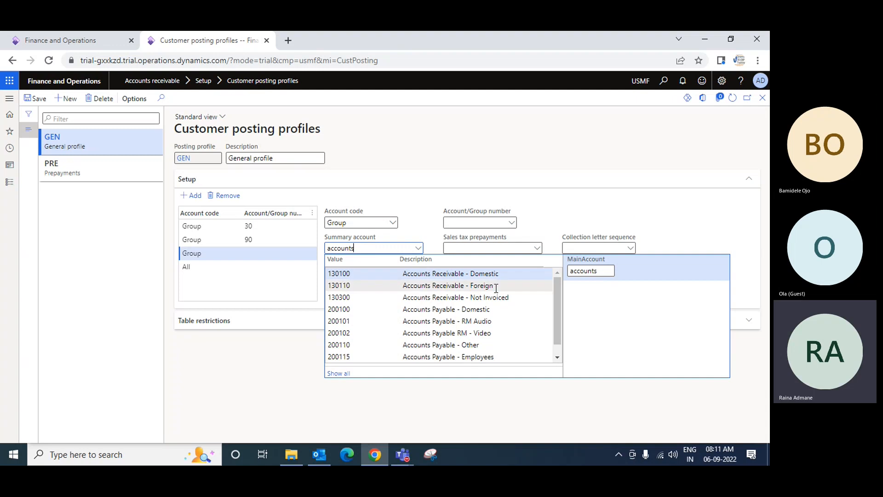
left_click(334, 273)
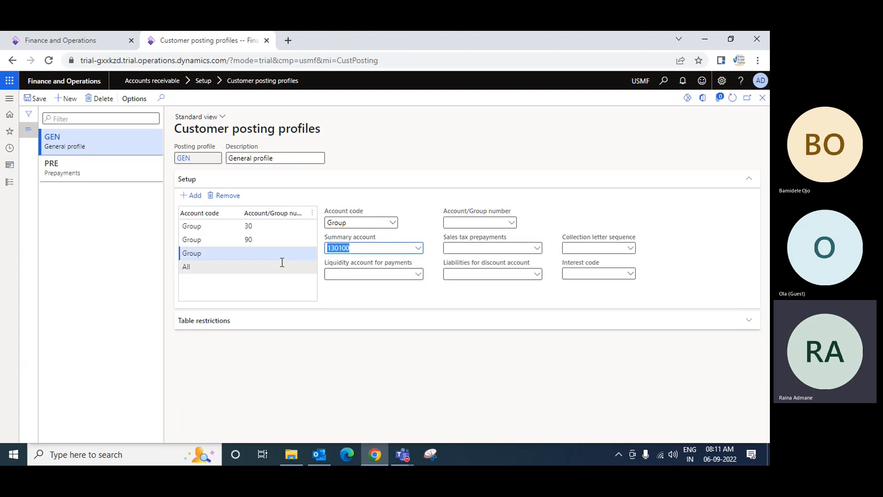
key("Tab")
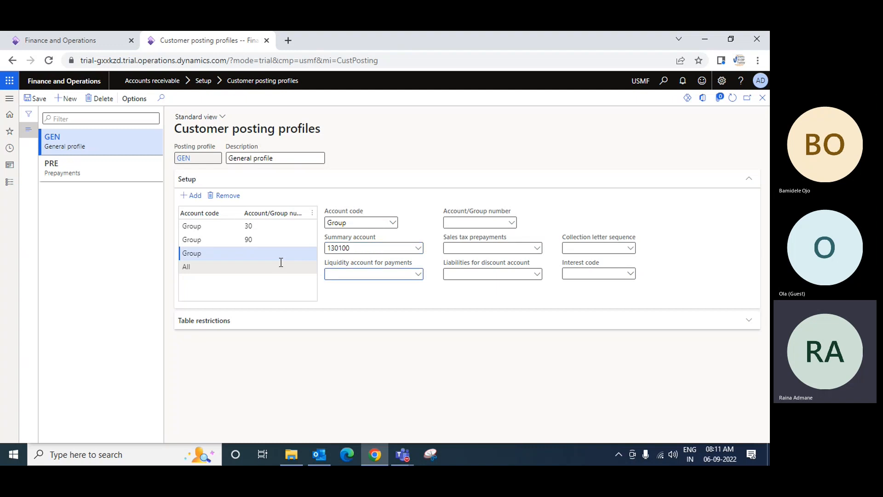
Assign customer group 20, Major customers, to the new setup line.
left_click(512, 222)
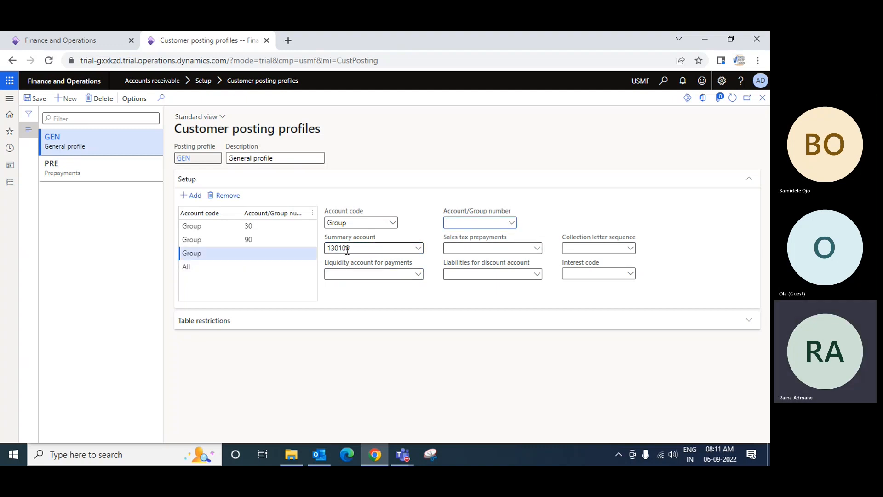
left_click(509, 223)
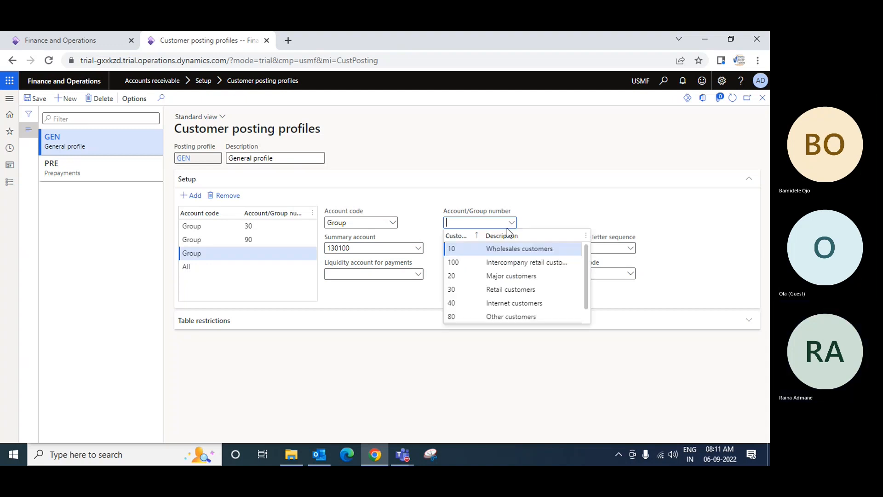
left_click(527, 277)
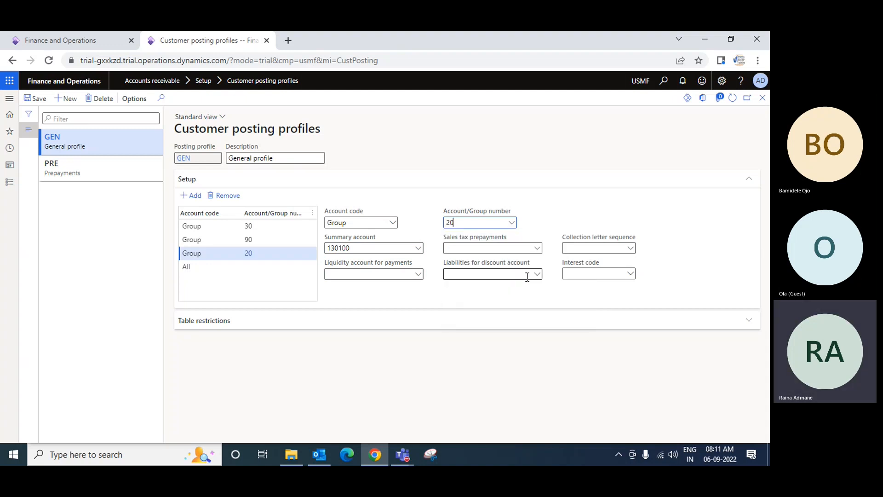
Review the group 20 line's summary account and the customer groups available for the GEN profile.
left_click(348, 249)
mouse_move(342, 249)
left_click(513, 223)
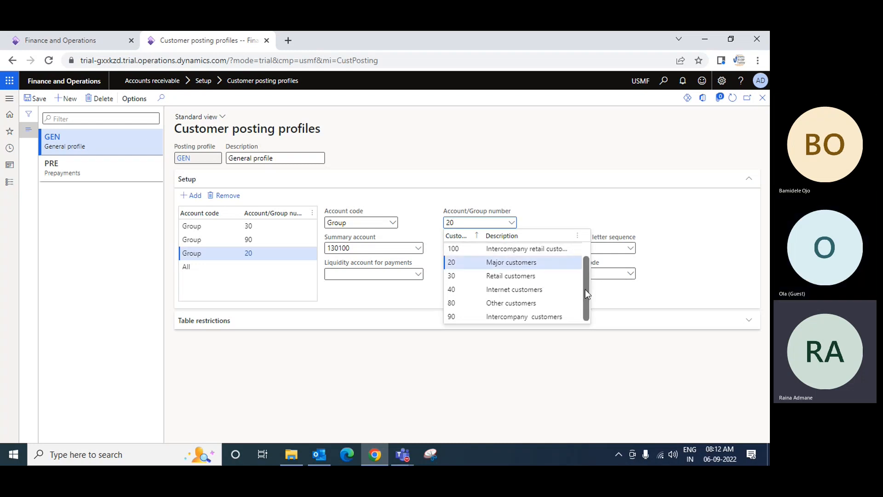
left_click_drag(585, 289, 589, 263)
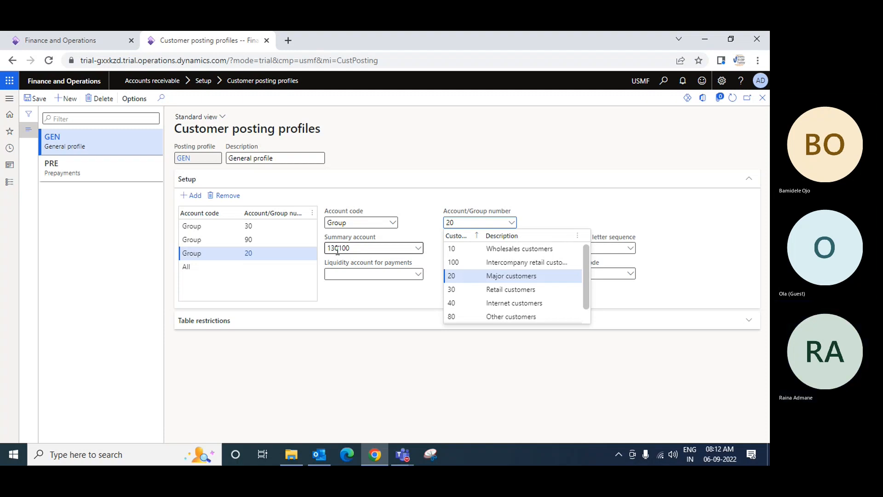
mouse_move(337, 250)
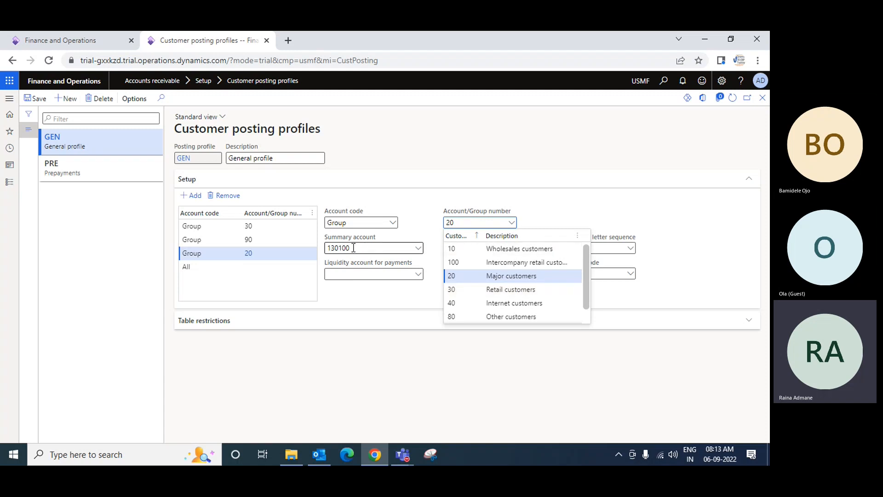
mouse_move(354, 248)
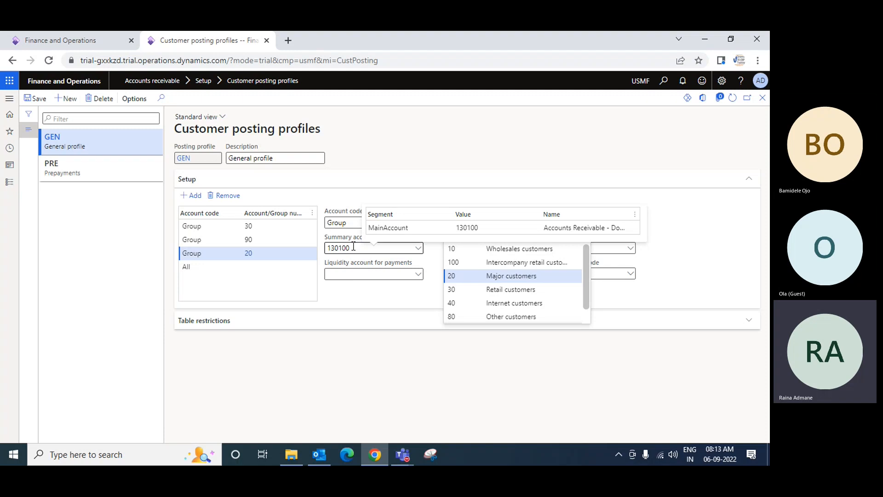
left_click_drag(587, 277, 587, 298)
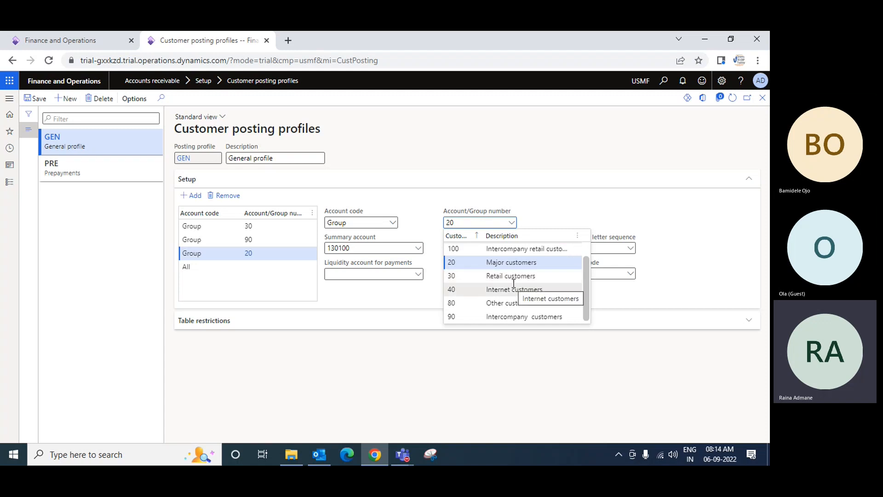
Add another Group line to the GEN profile with summary account 130100, Accounts Receivable - Domestic.
left_click(192, 196)
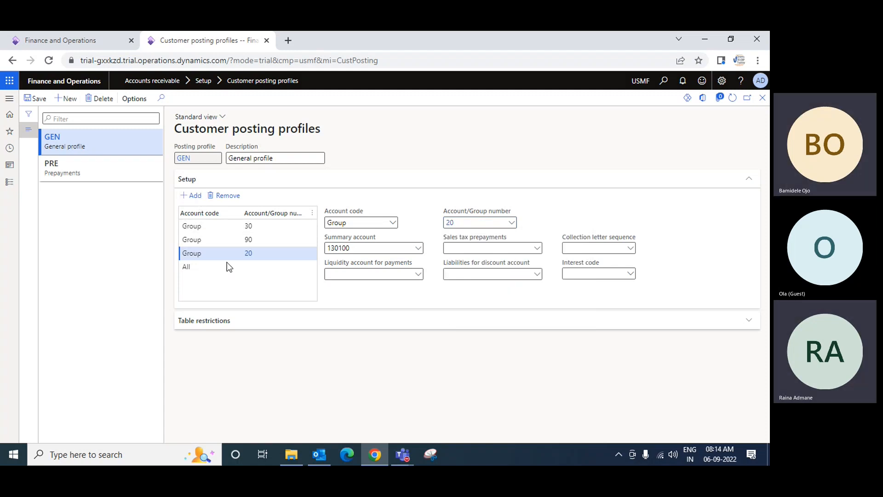
left_click(393, 223)
left_click(341, 247)
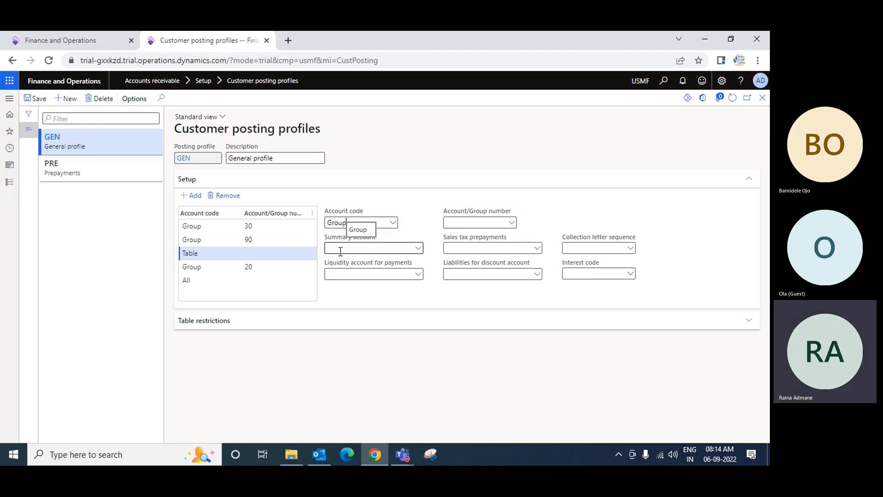
left_click(418, 250)
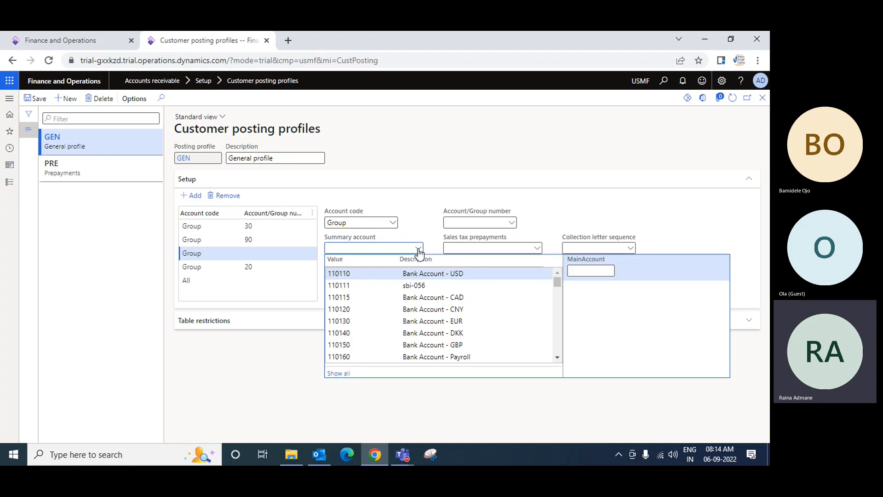
type("accounts rec")
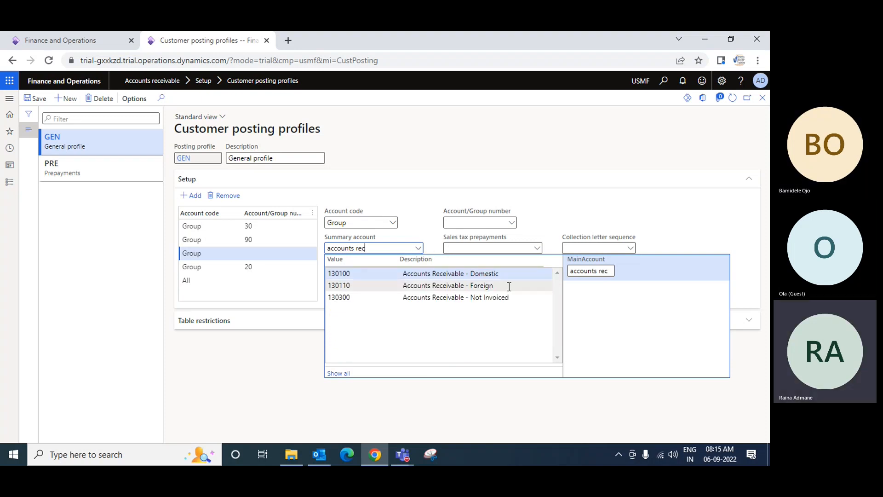
left_click(494, 275)
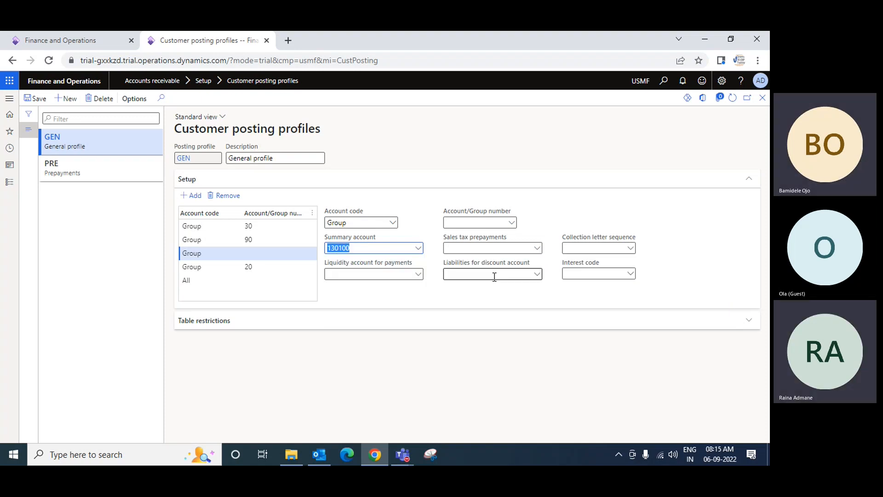
Assign customer group 40, Internet customers, to the new setup line of the GEN profile.
left_click(512, 222)
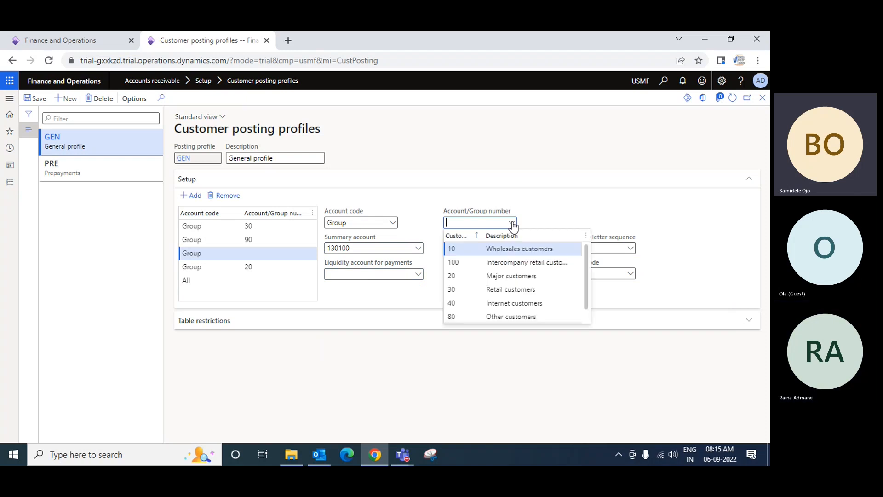
left_click(527, 303)
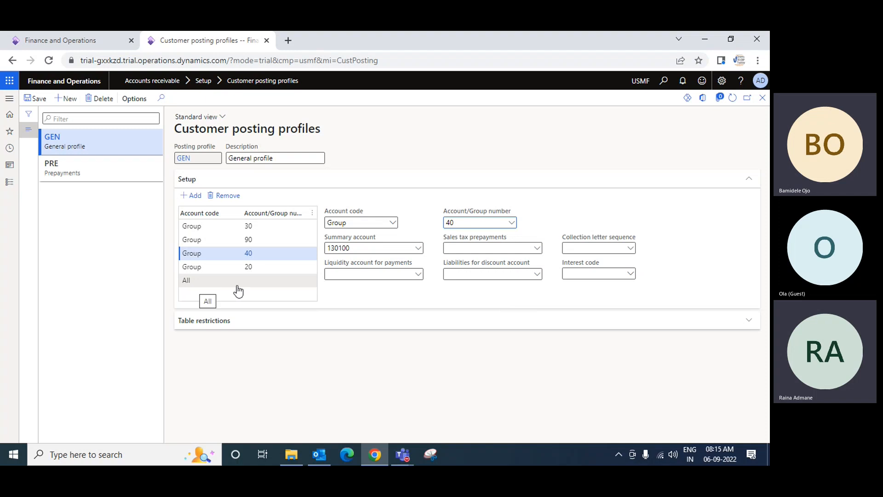
Review the posting accounts of the All and group 90 lines and the customer groups available for selection.
left_click(251, 281)
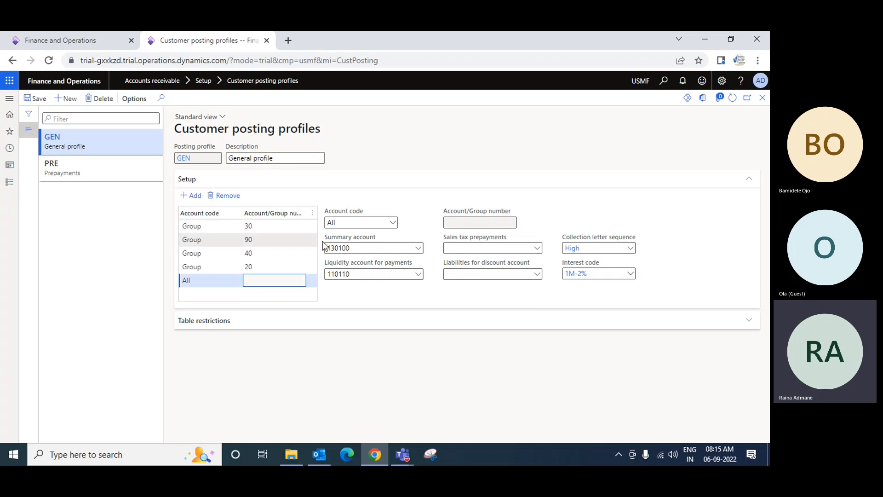
left_click(307, 243)
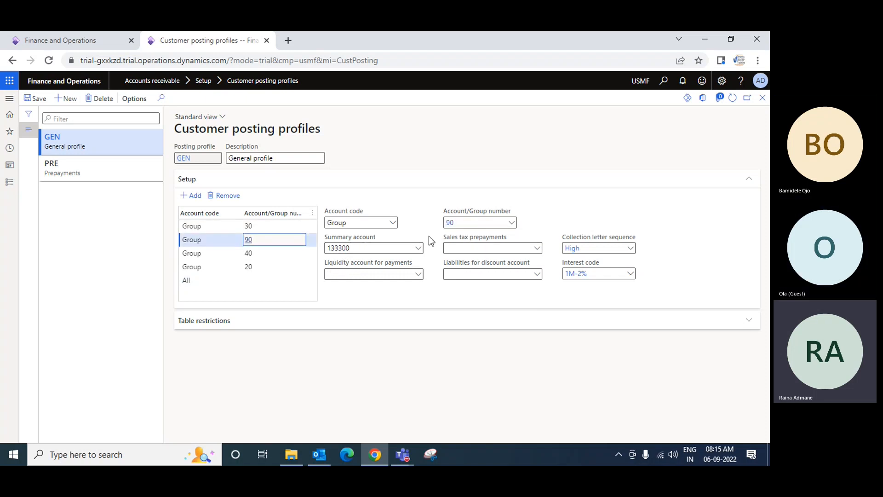
left_click(450, 225)
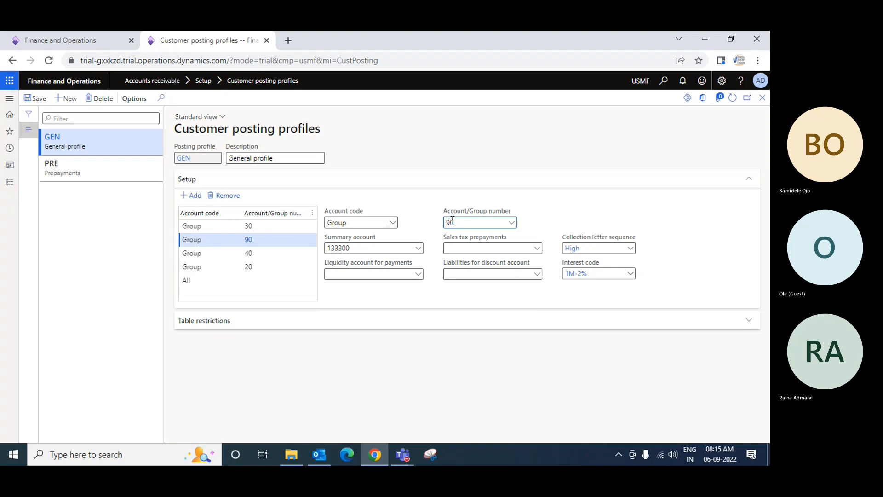
left_click(512, 223)
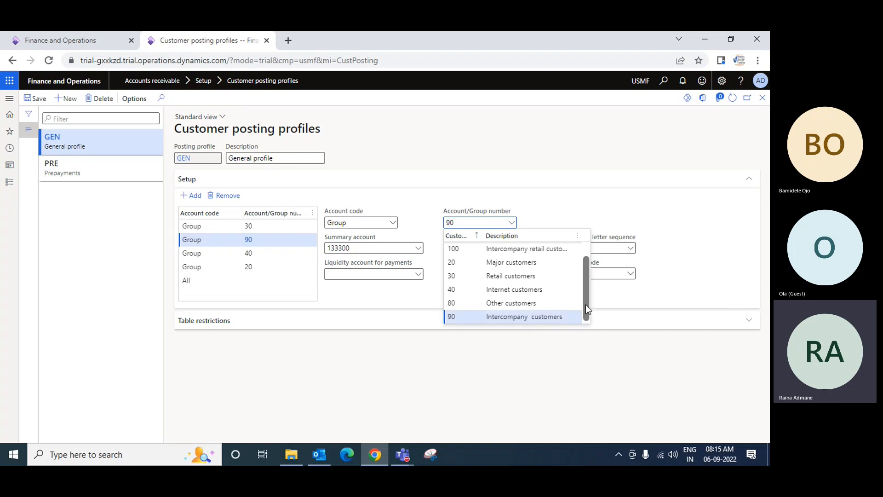
left_click_drag(582, 321, 583, 303)
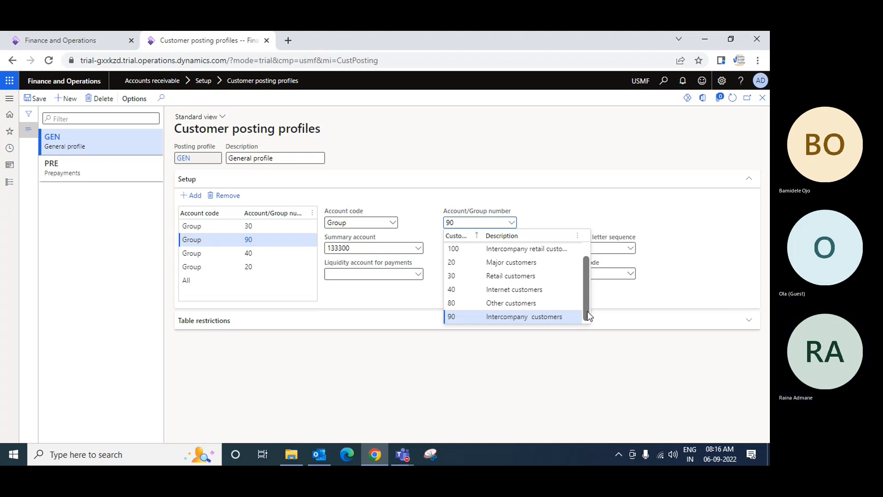
Open the customer groups form from the group 90 line's group number and create customer group 110, Export Customers.
right_click(511, 225)
left_click(537, 274)
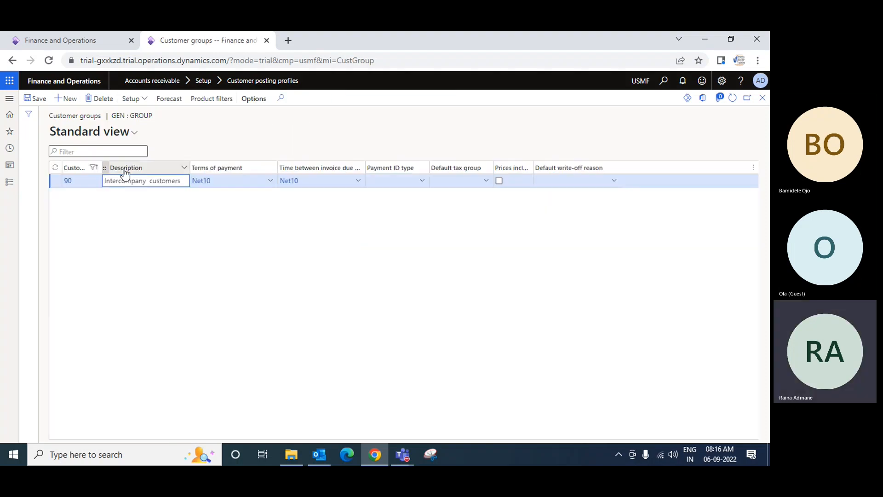
left_click(65, 98)
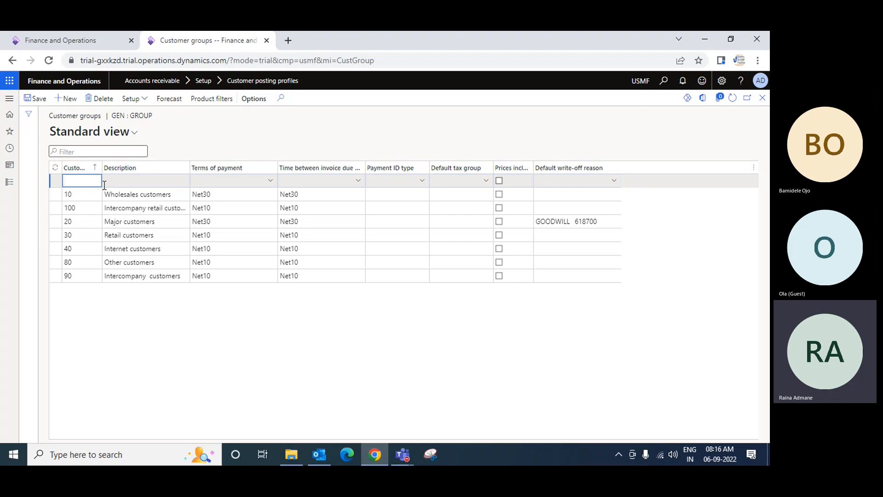
type("10")
key("Tab")
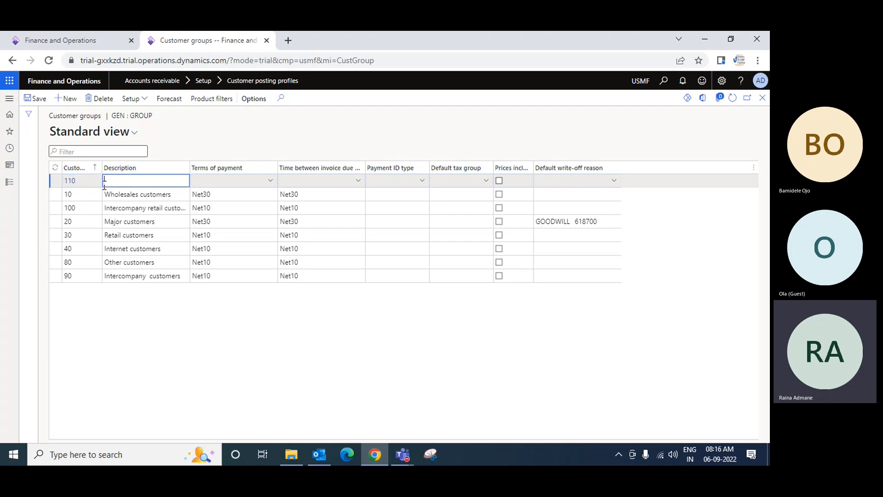
type("Export Cus")
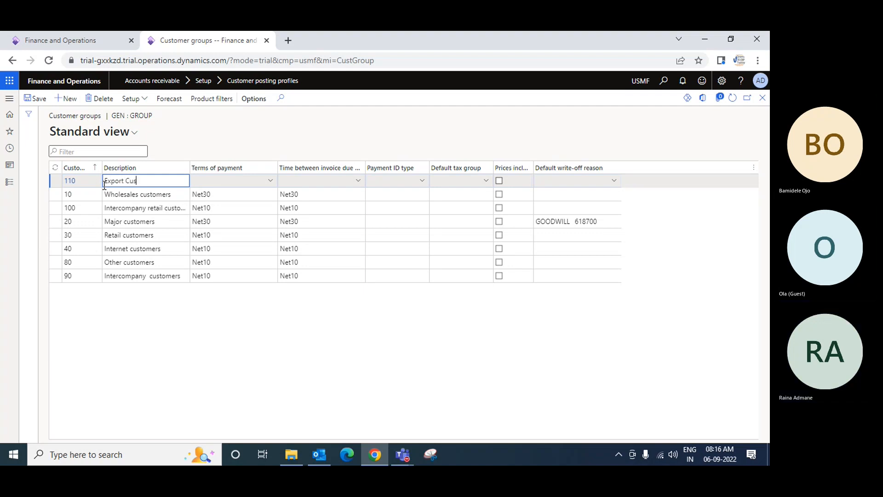
type("tomers")
key("Tab")
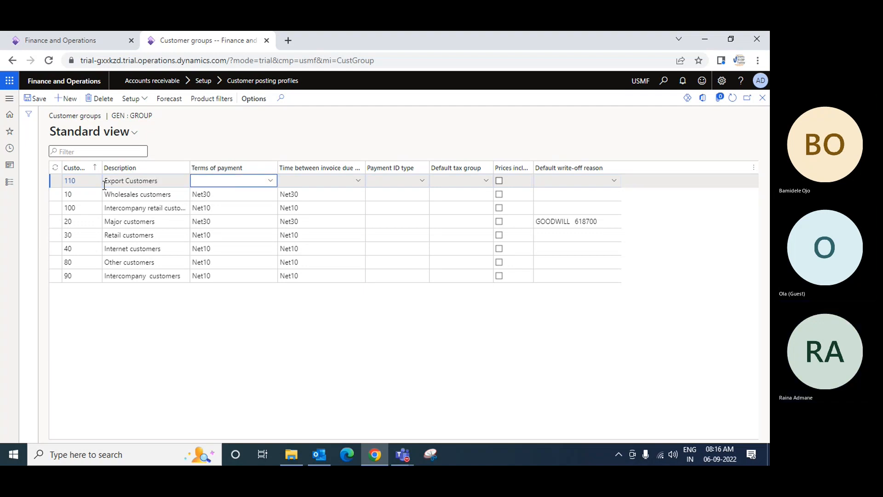
key("Tab")
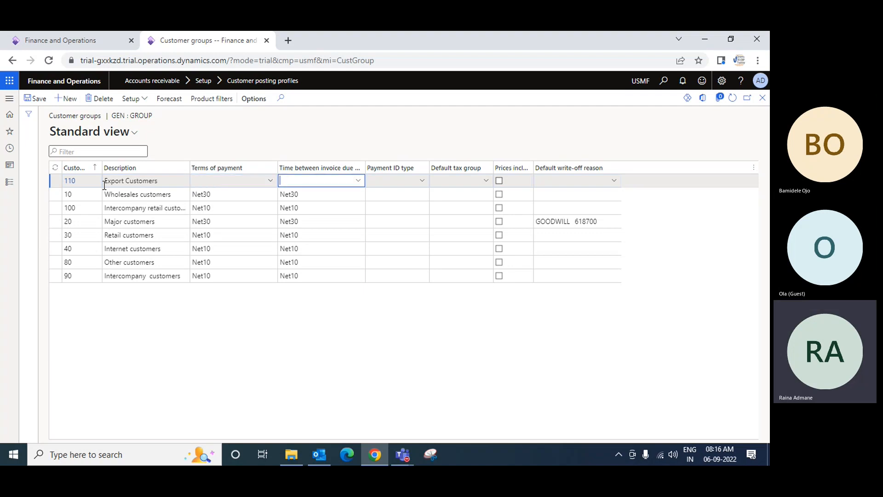
key("Tab")
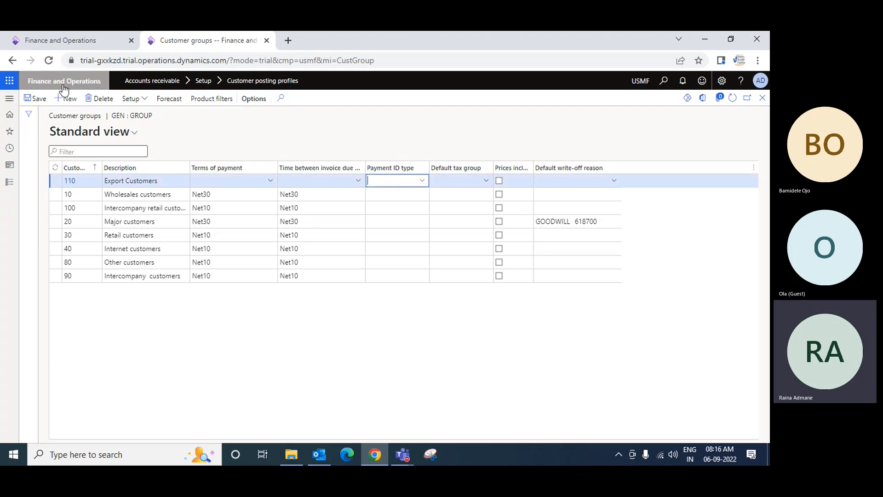
left_click(764, 101)
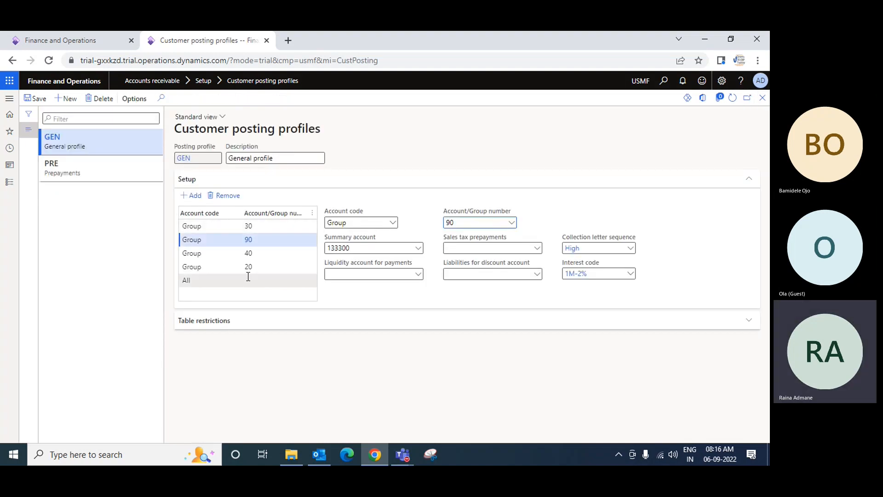
left_click(260, 269)
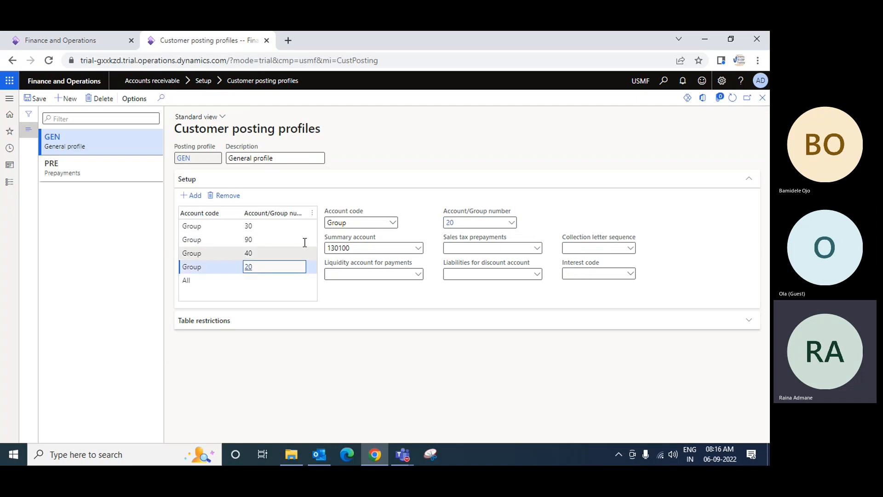
left_click(235, 198)
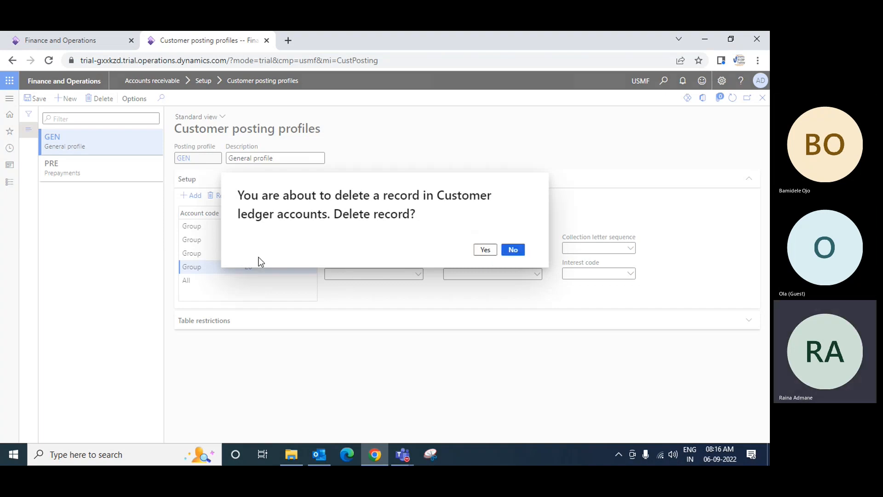
left_click(496, 255)
left_click(512, 250)
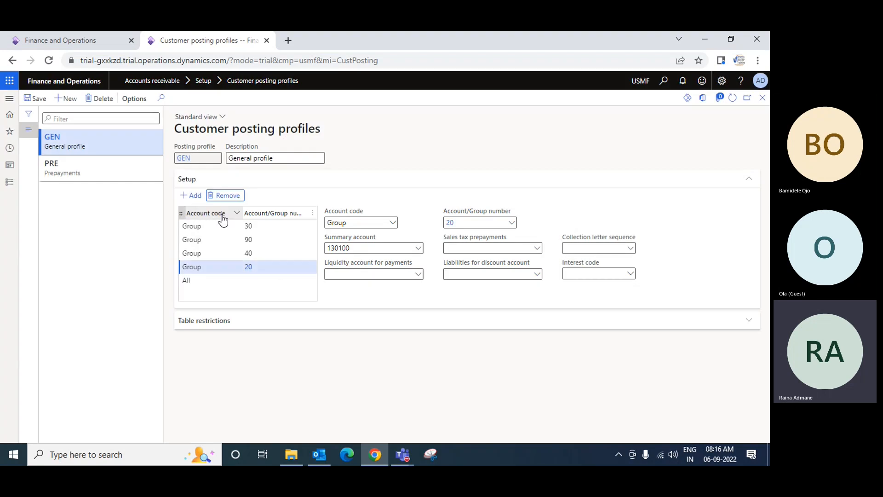
Add a Group line to the GEN profile for group 110, Export Customers, with summary account 130110, Accounts Receivable - Foreign.
left_click(188, 198)
left_click(392, 223)
left_click(351, 247)
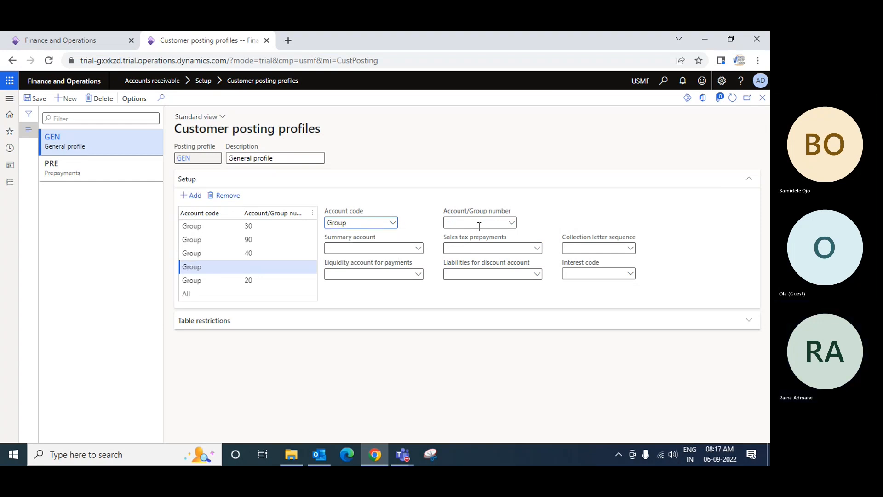
left_click(509, 223)
left_click(510, 223)
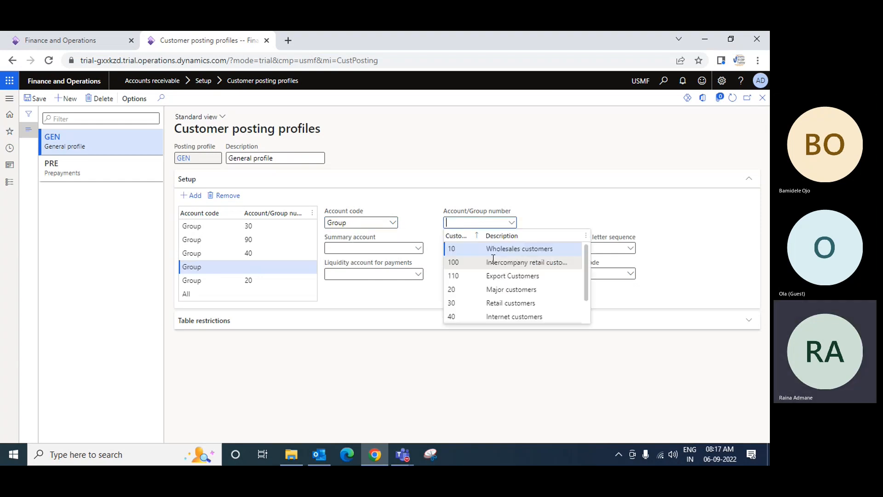
left_click(456, 276)
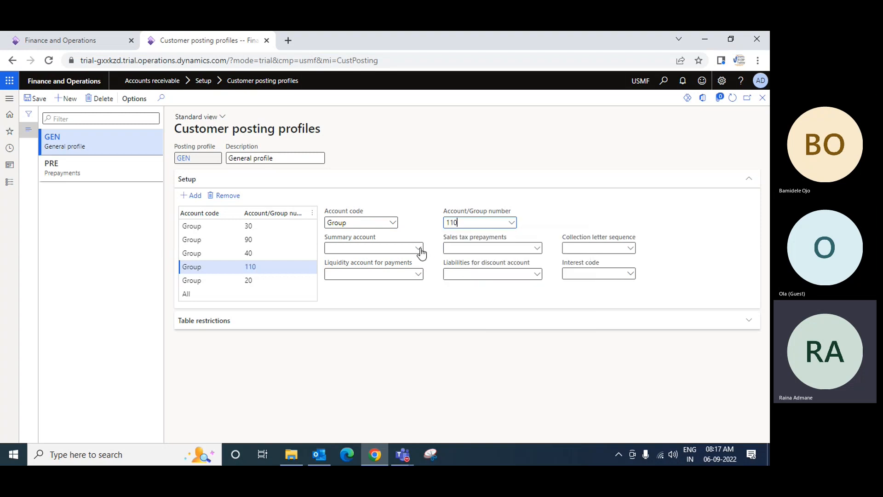
left_click(416, 249)
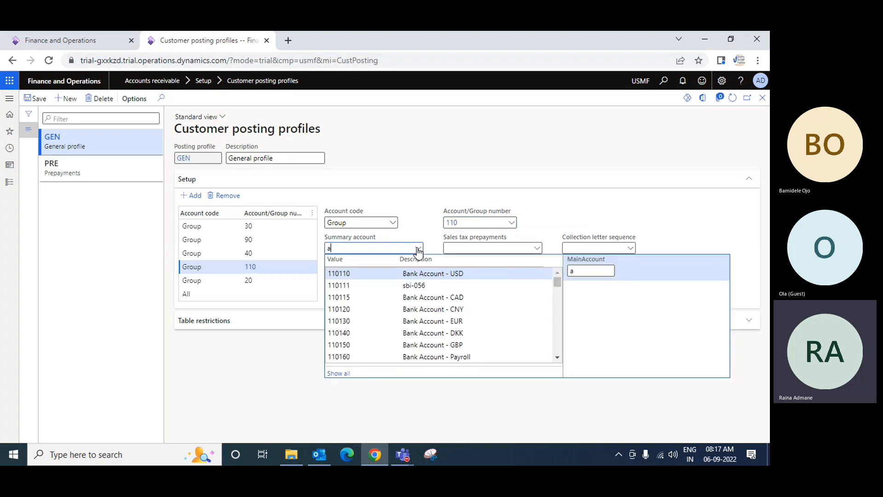
type("acco")
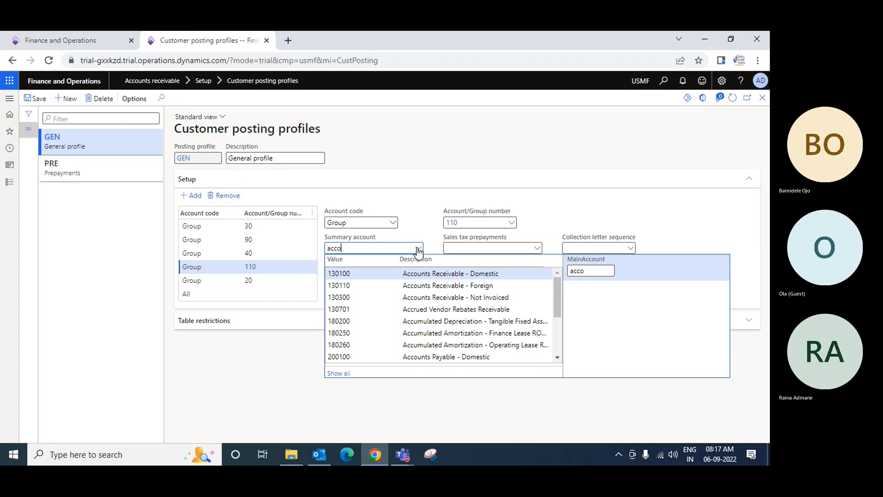
left_click(453, 286)
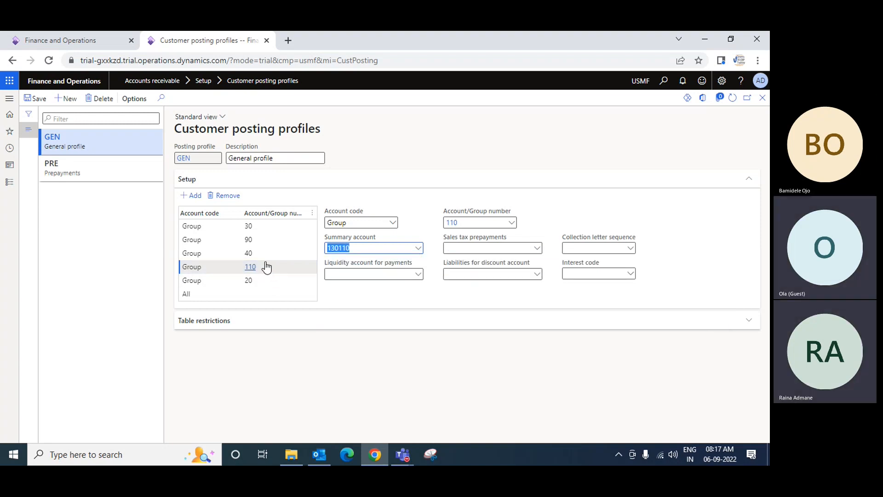
Remove the group 20 and group 40 setup lines from the GEN profile.
left_click(260, 282)
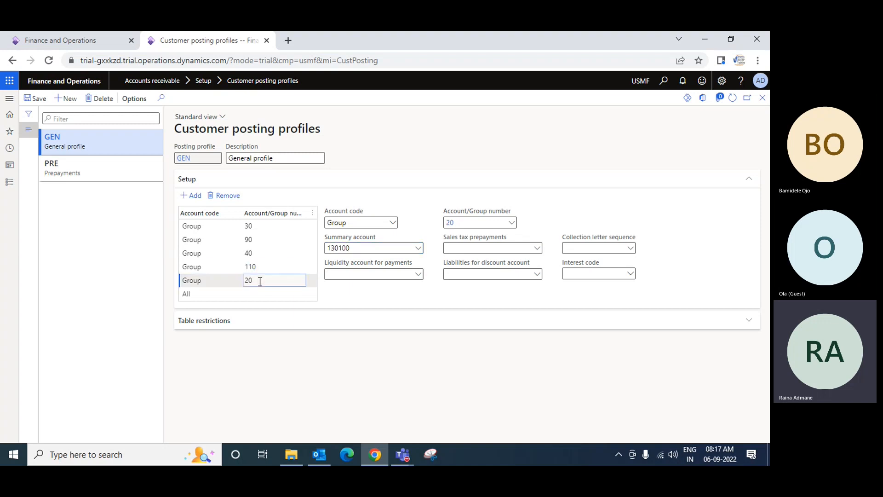
left_click(229, 197)
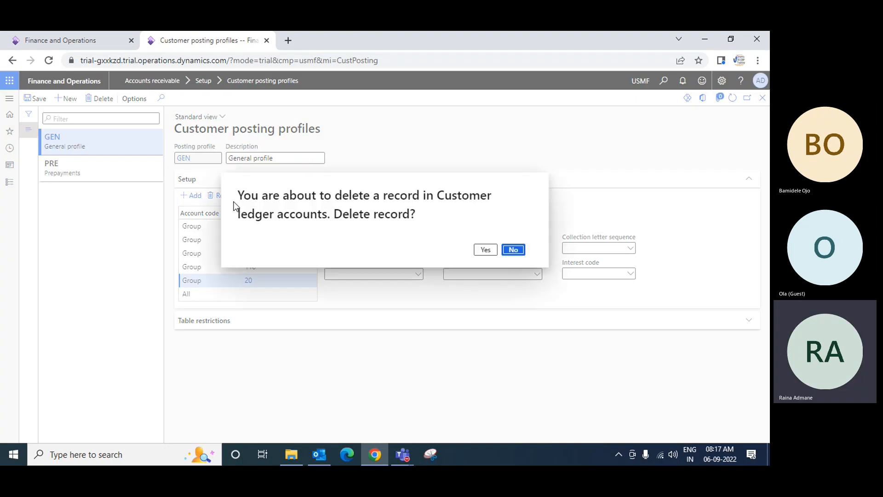
left_click(482, 253)
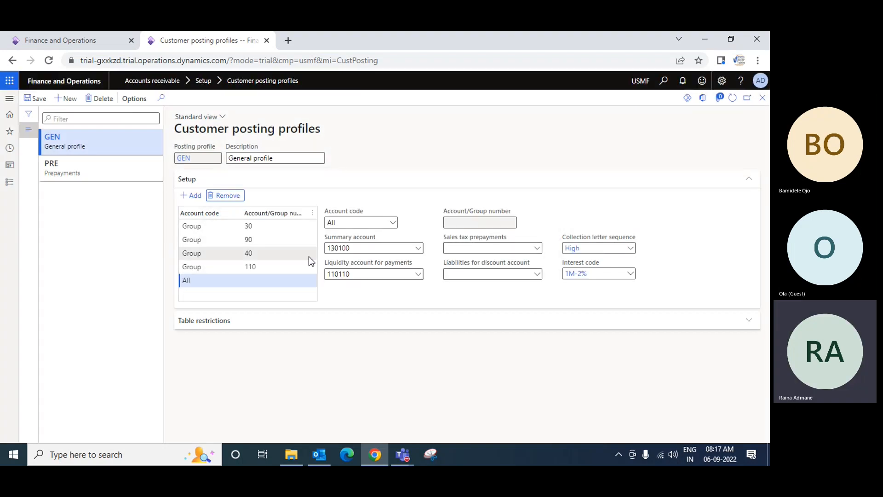
left_click(295, 253)
left_click(227, 197)
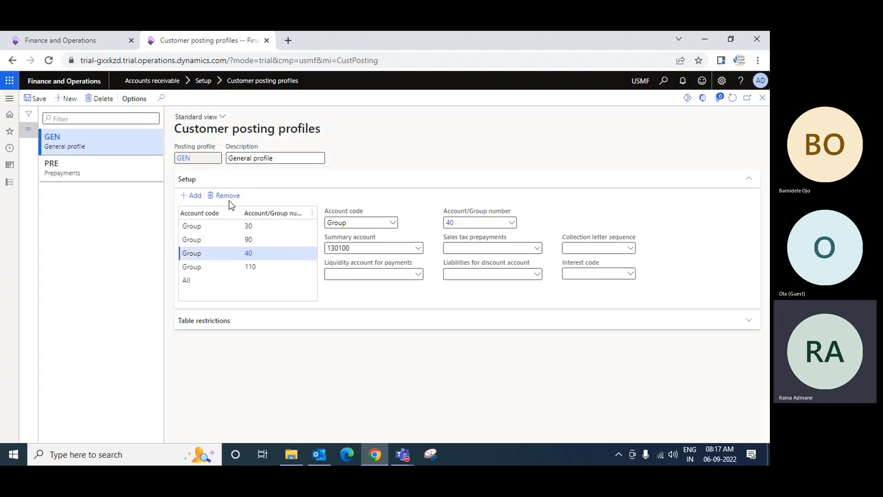
left_click(484, 249)
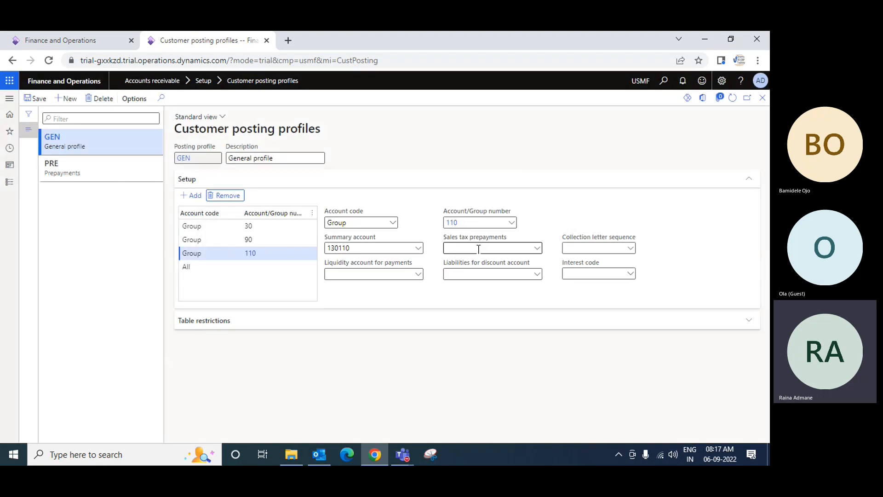
Remove the group 90, 110 and 30 setup lines from the GEN profile, keeping only the All line.
left_click(266, 235)
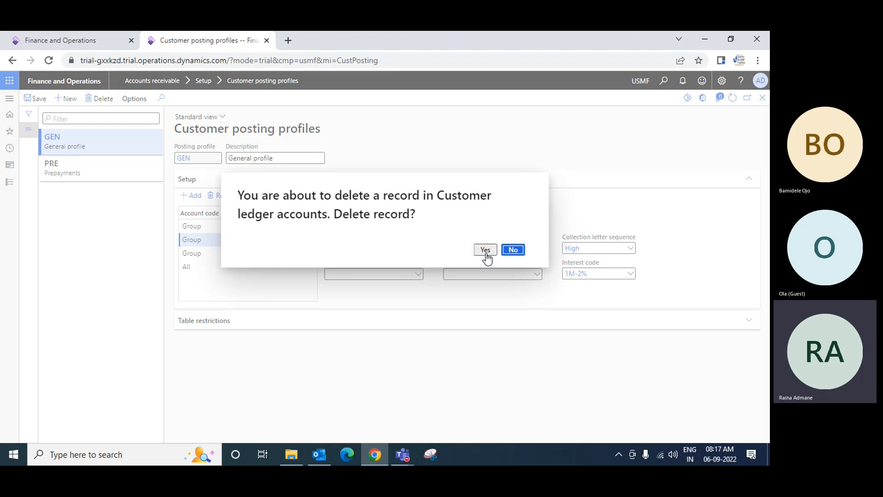
left_click(484, 251)
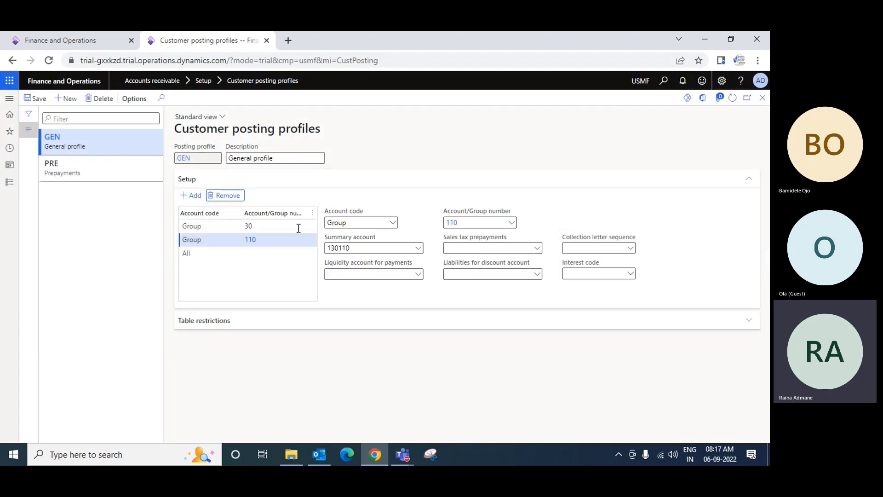
left_click(225, 195)
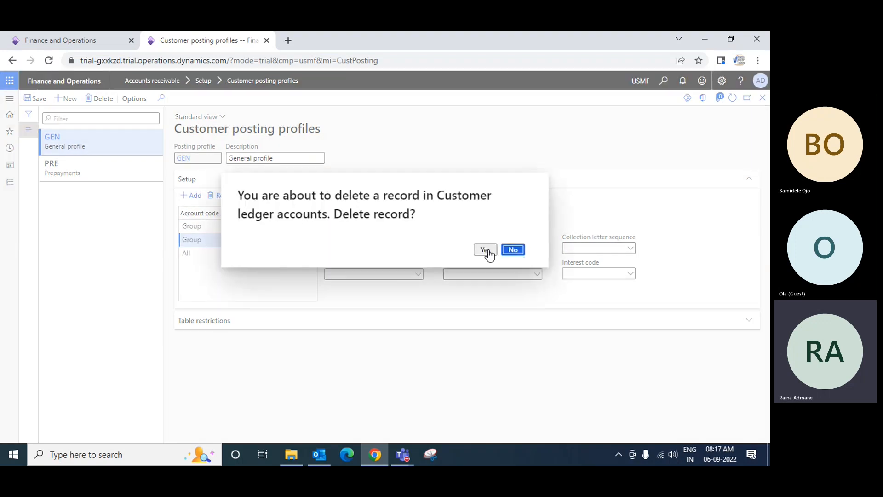
left_click(484, 251)
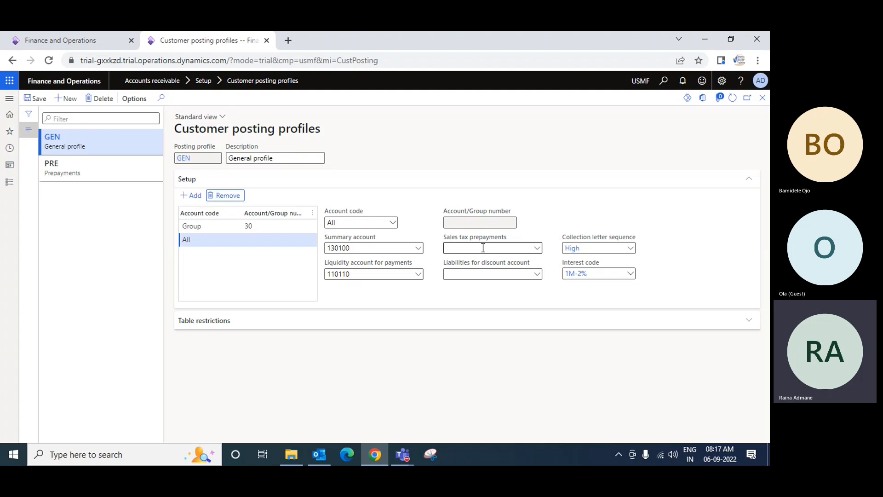
left_click(249, 226)
left_click(229, 197)
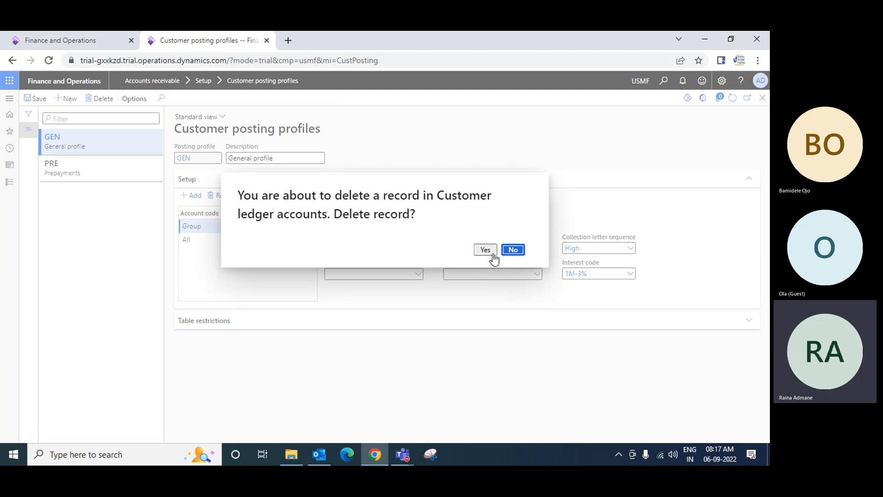
left_click(488, 256)
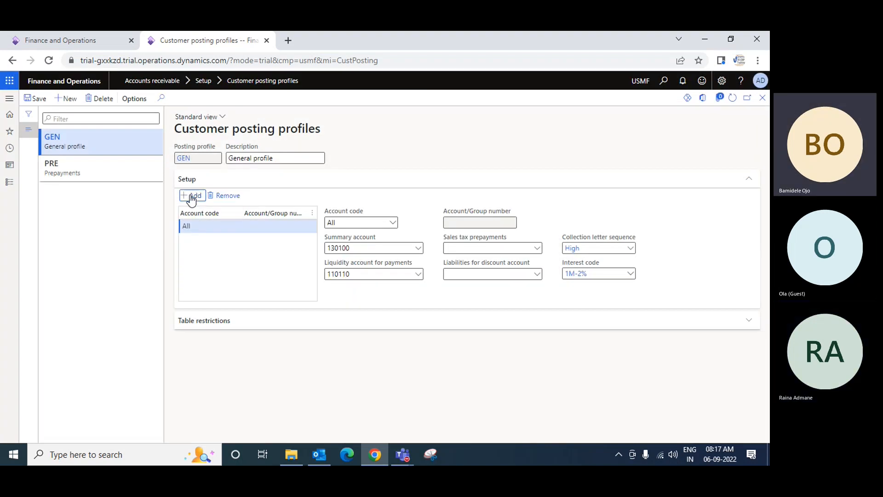
Add a Group line for group 110, Export Customers, to the GEN profile with summary account 130110, Accounts Receivable - Foreign.
left_click(191, 197)
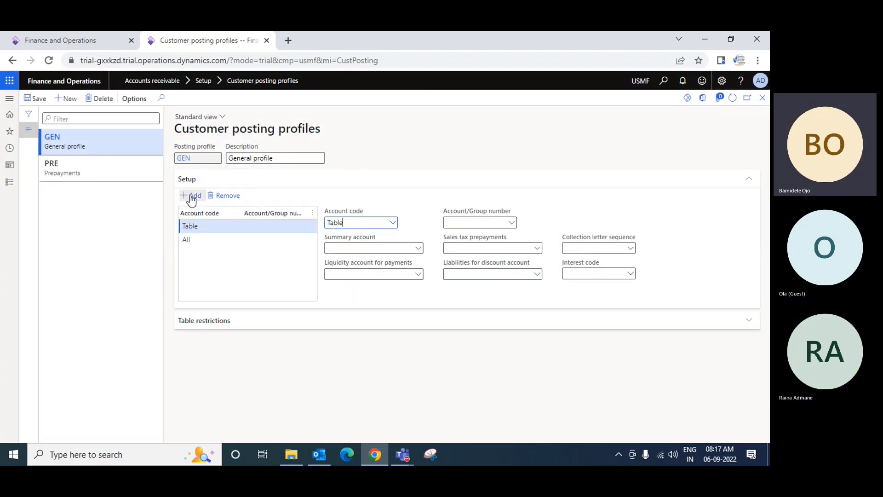
left_click(393, 223)
left_click(347, 248)
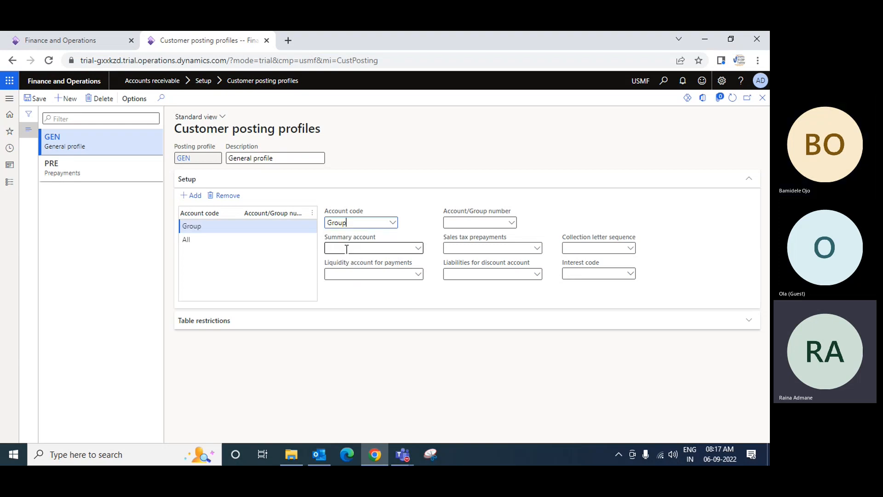
left_click(511, 224)
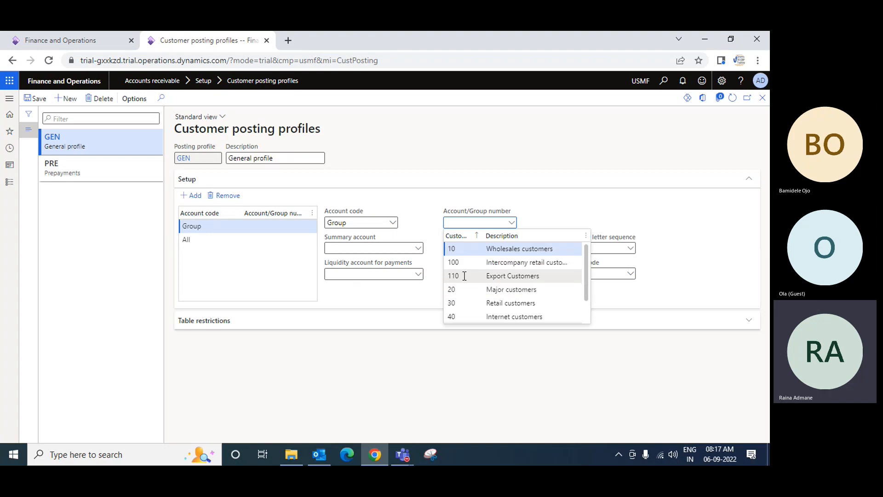
key("Return")
left_click(389, 248)
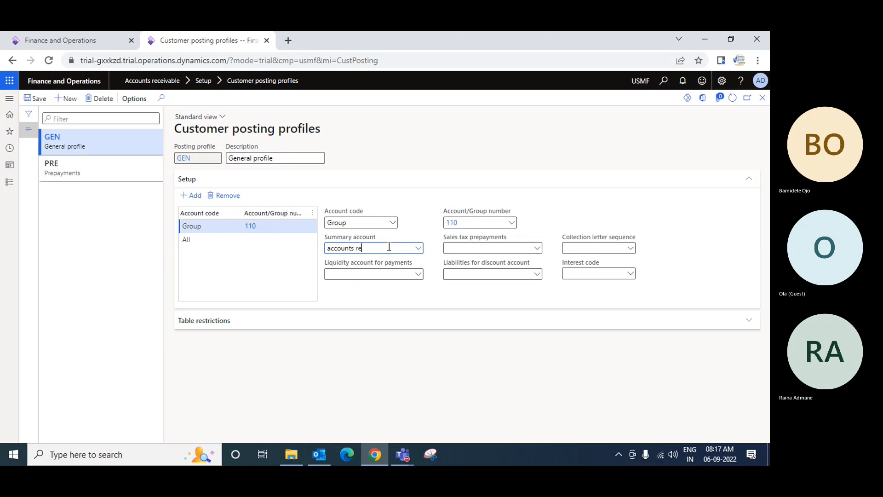
left_click(418, 250)
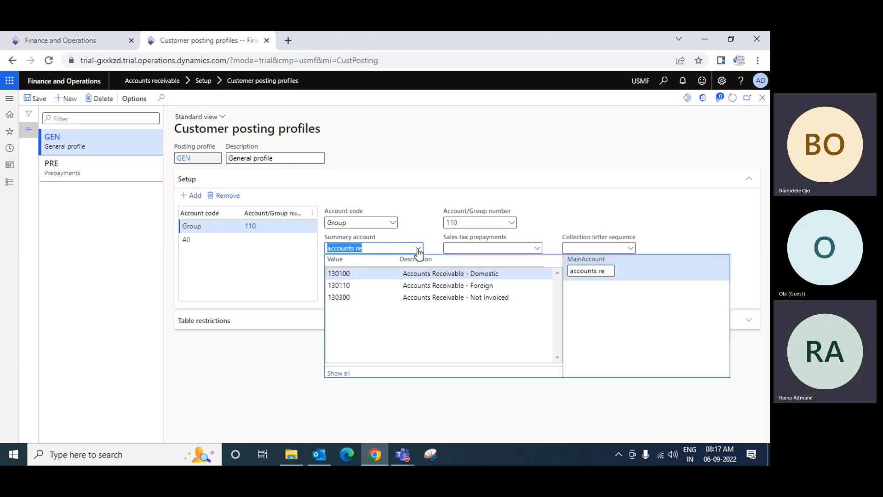
left_click(475, 289)
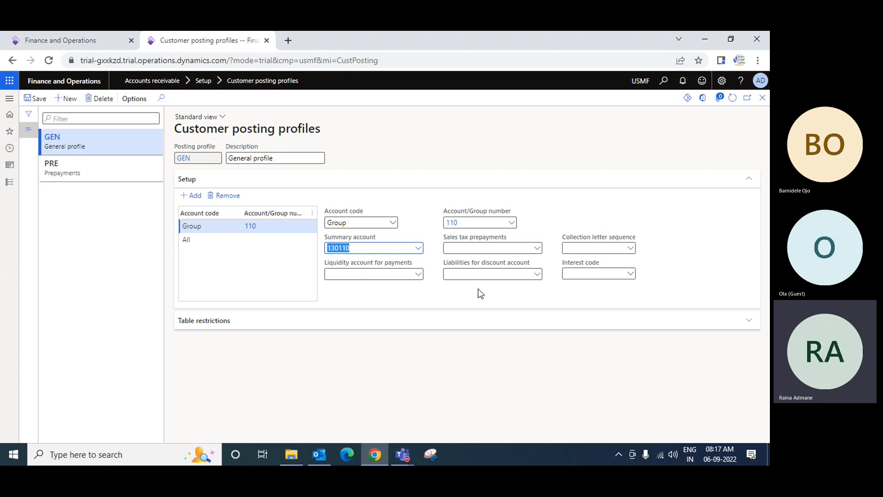
left_click(358, 274)
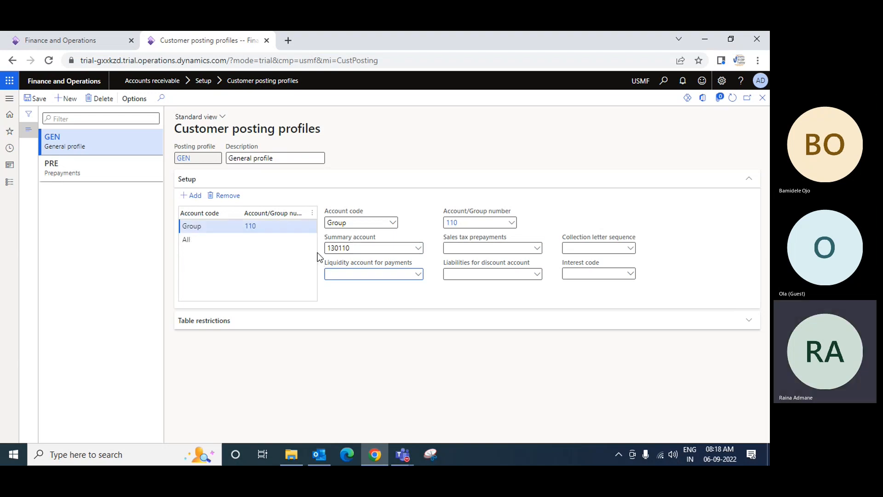
Look at the All line, then reselect summary account 130110 on the group 110 line of the GEN profile.
left_click(230, 240)
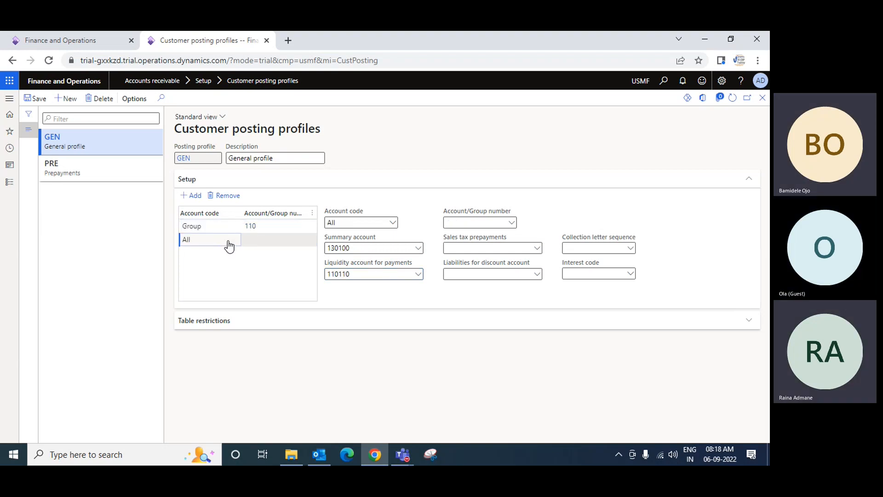
left_click(251, 226)
left_click(357, 247)
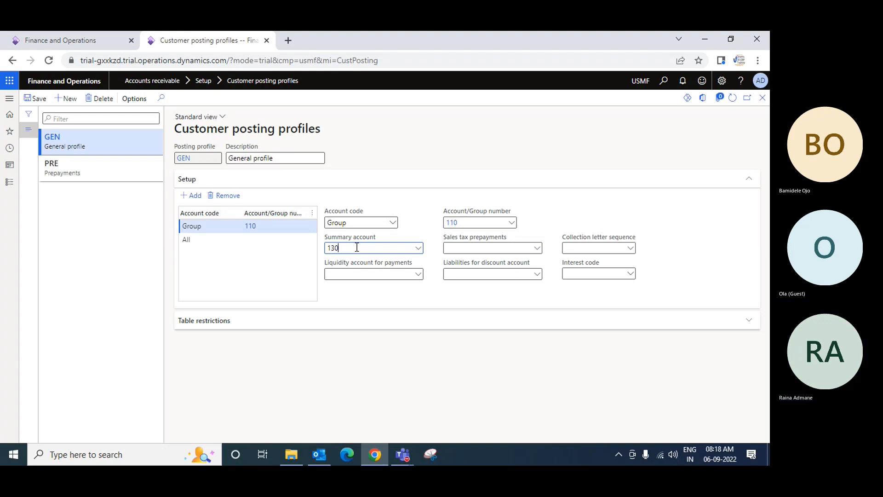
left_click(419, 251)
left_click(489, 283)
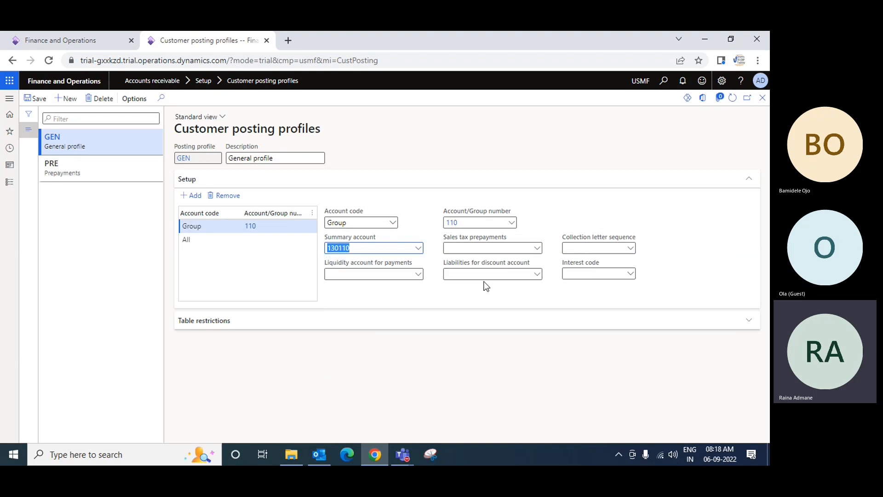
Compare the summary accounts of the All line and the group 110 line in the GEN profile, and close the form.
left_click(214, 239)
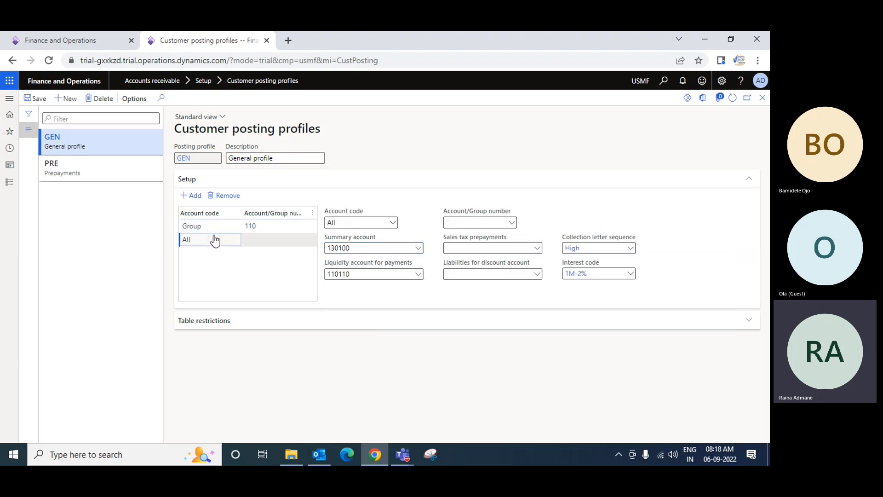
left_click(418, 248)
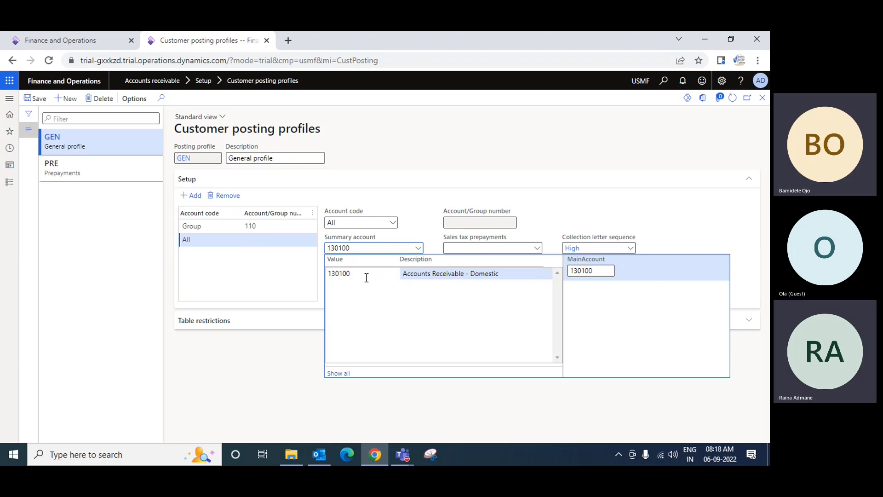
left_click(367, 276)
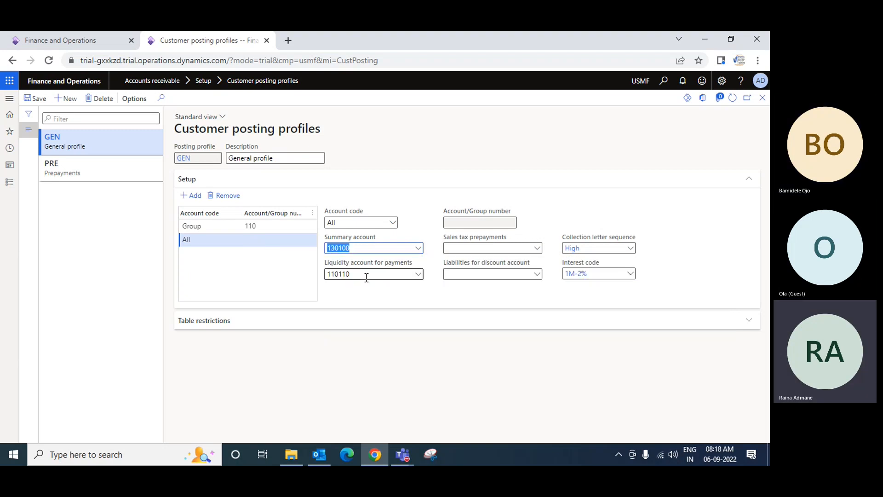
left_click(252, 227)
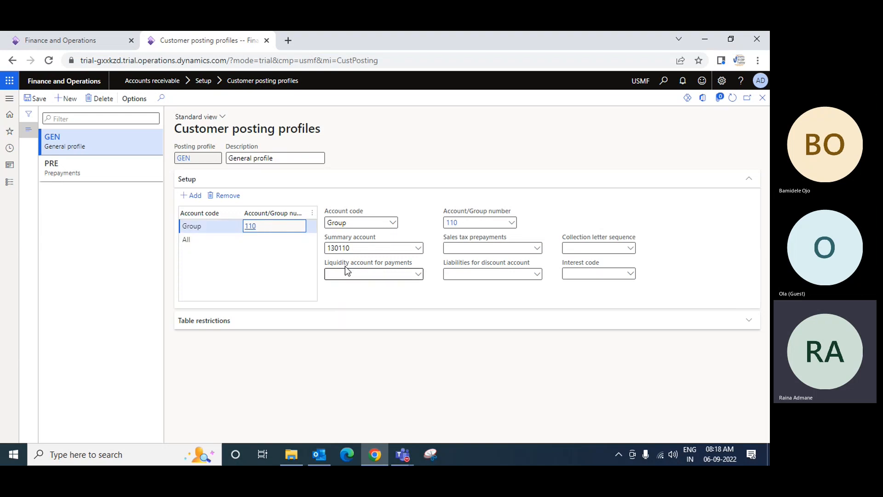
left_click(250, 239)
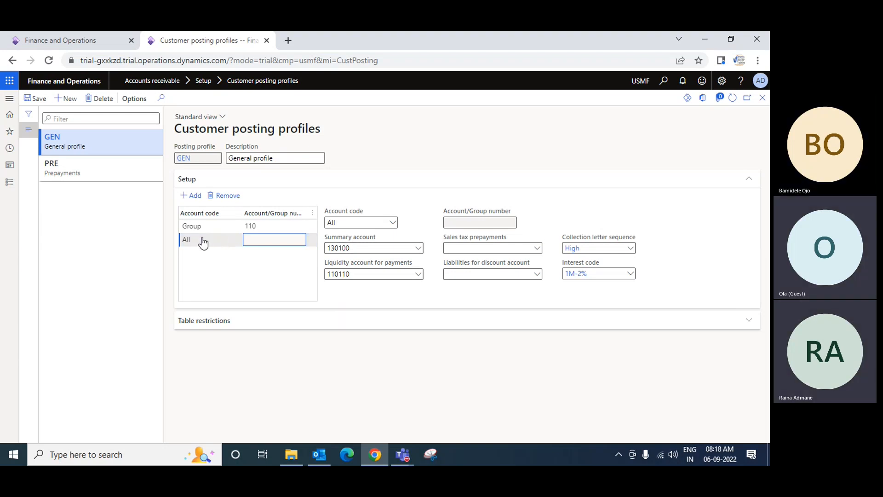
left_click(257, 225)
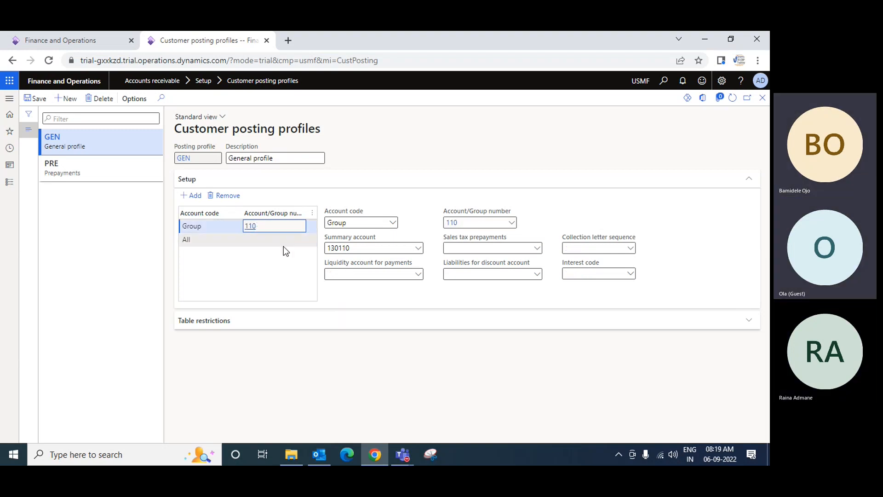
left_click_drag(339, 249, 353, 249)
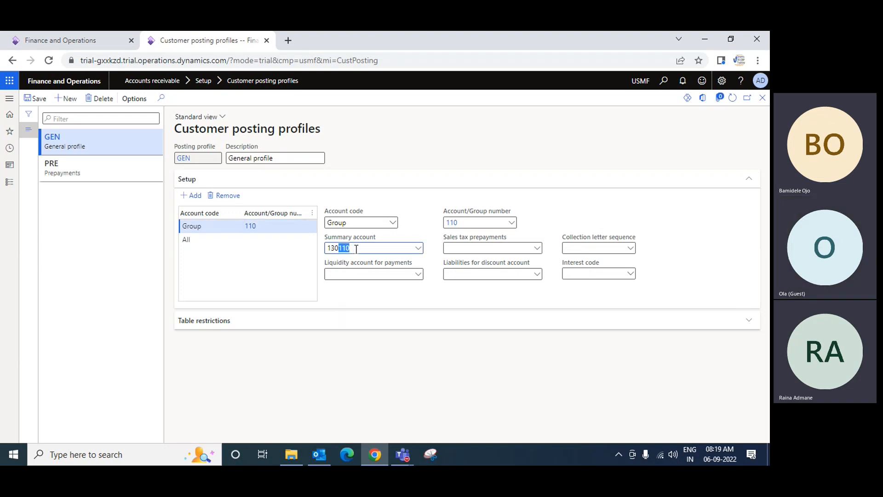
left_click(244, 240)
left_click_drag(339, 248, 353, 249)
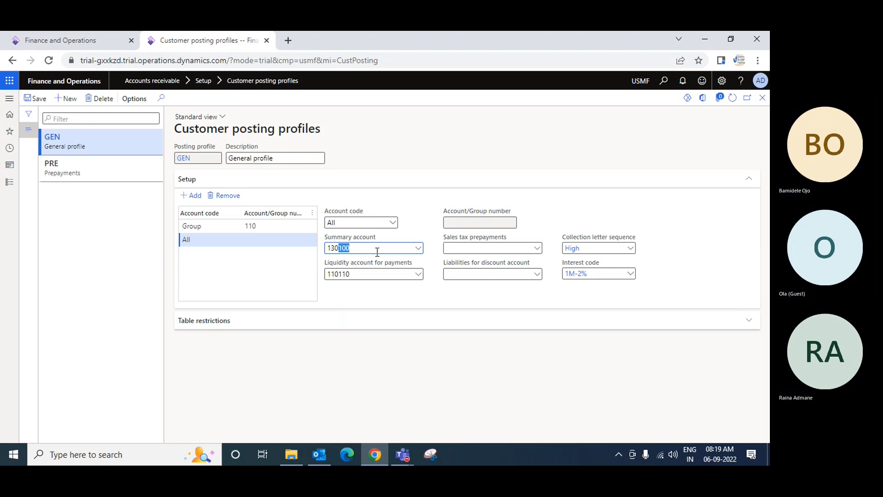
left_click(762, 100)
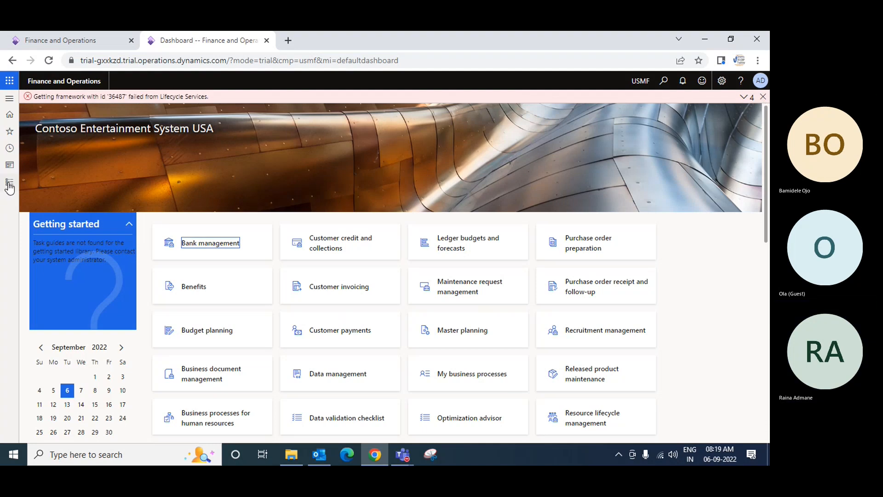
Open the Accounts receivable parameters and select GEN as the posting profile in the Ledger and sales tax settings.
left_click(9, 181)
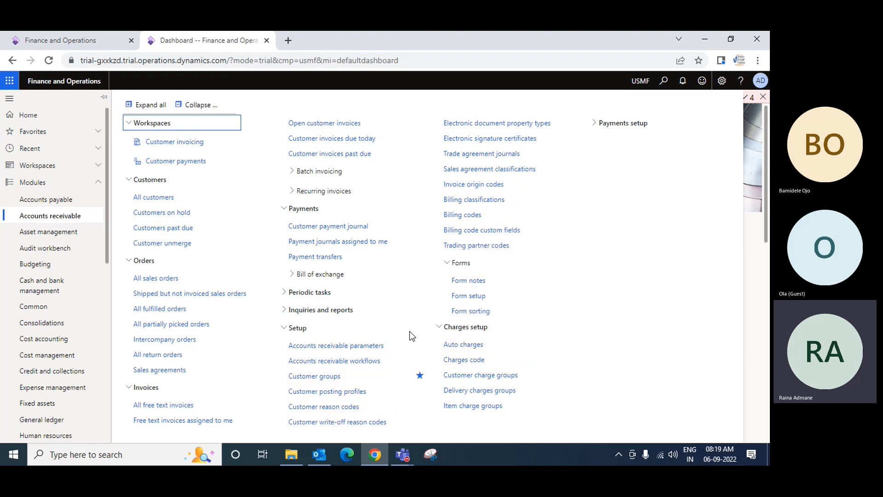
left_click(345, 345)
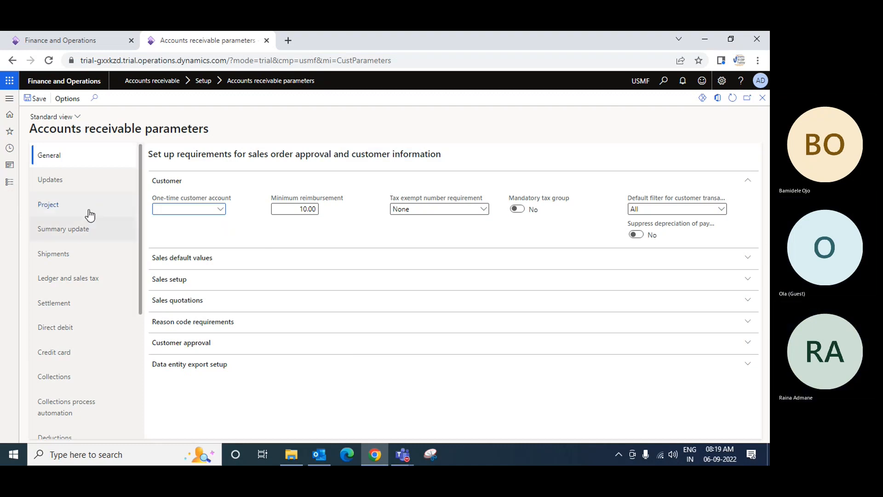
left_click(69, 184)
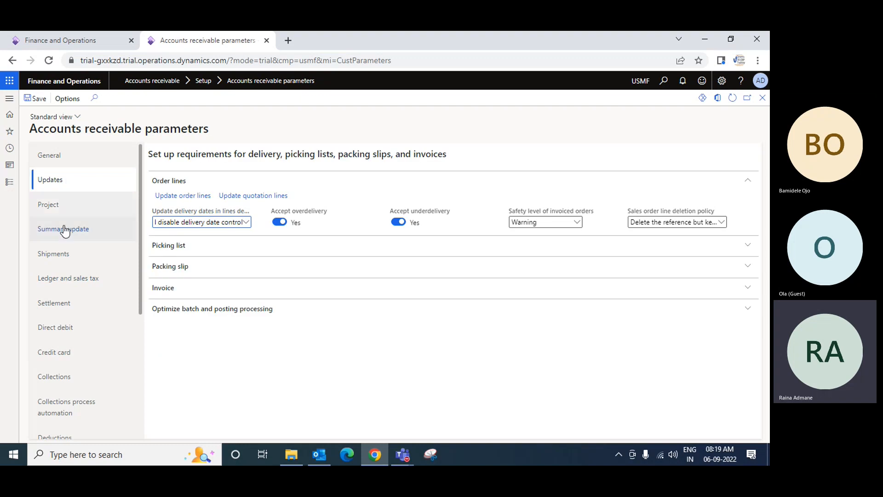
left_click(71, 284)
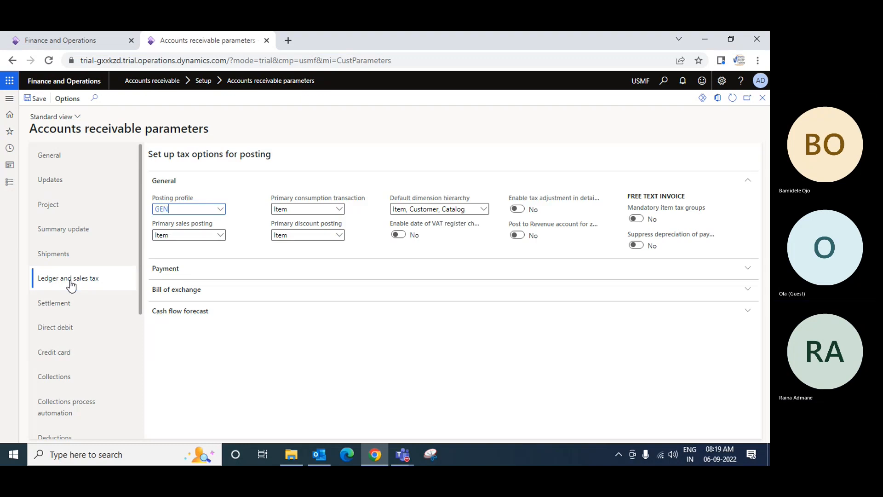
left_click(178, 209)
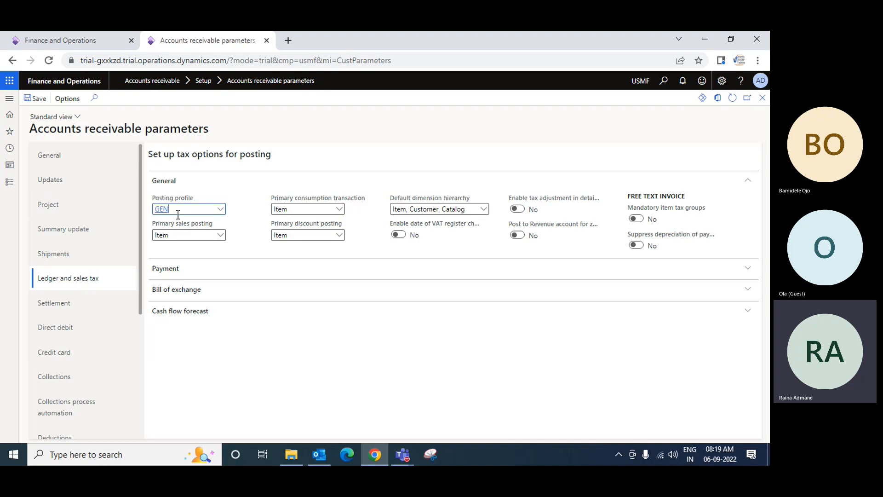
left_click(221, 210)
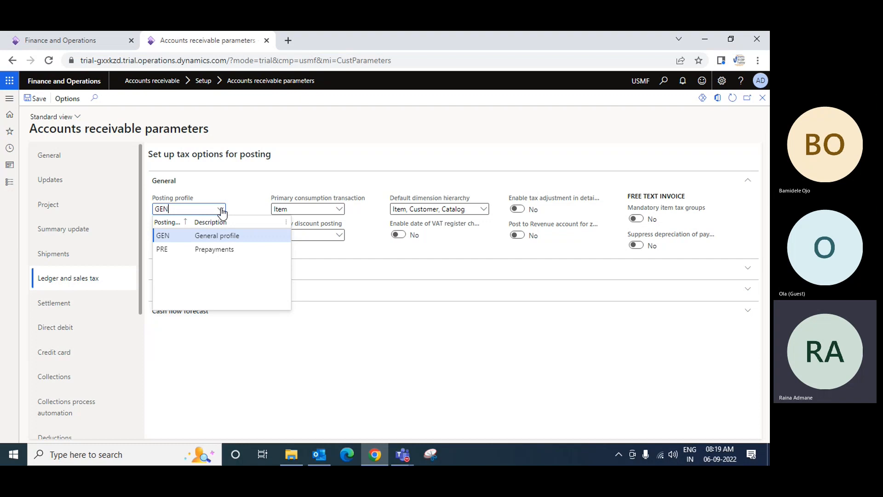
left_click(165, 236)
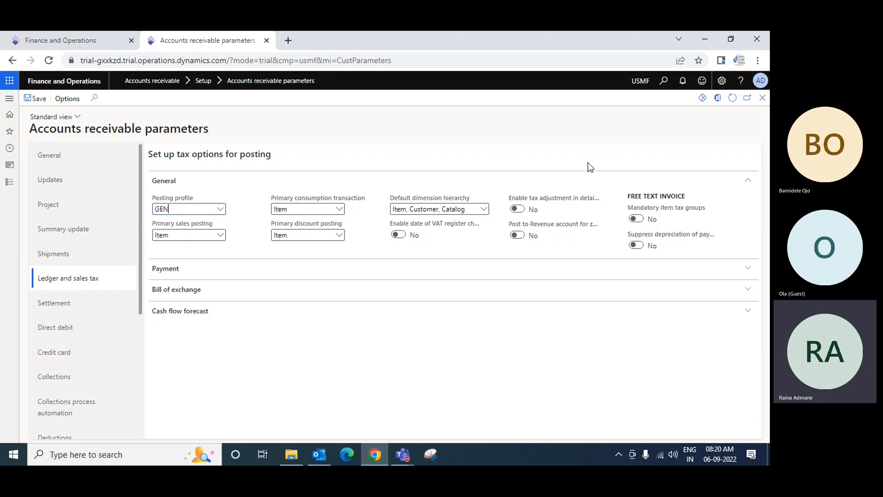
left_click(762, 99)
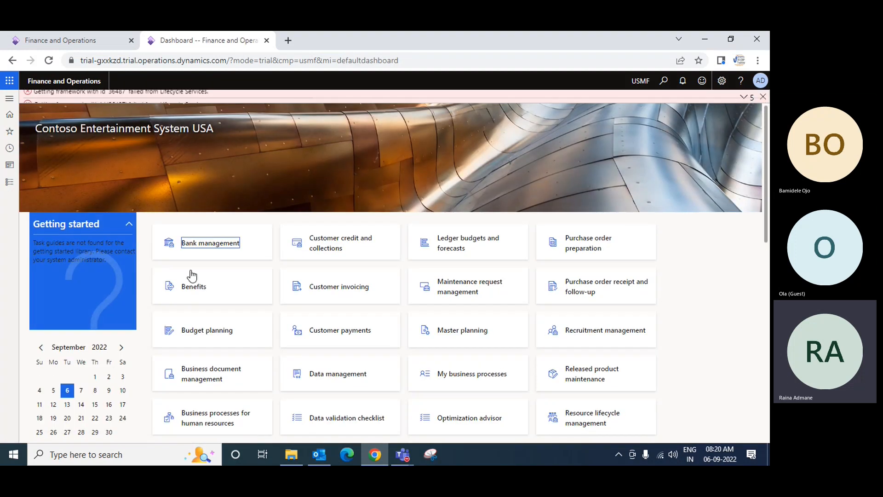
Mark Customer posting profiles as a favorite in the Accounts receivable module and open the All customers list.
left_click(9, 182)
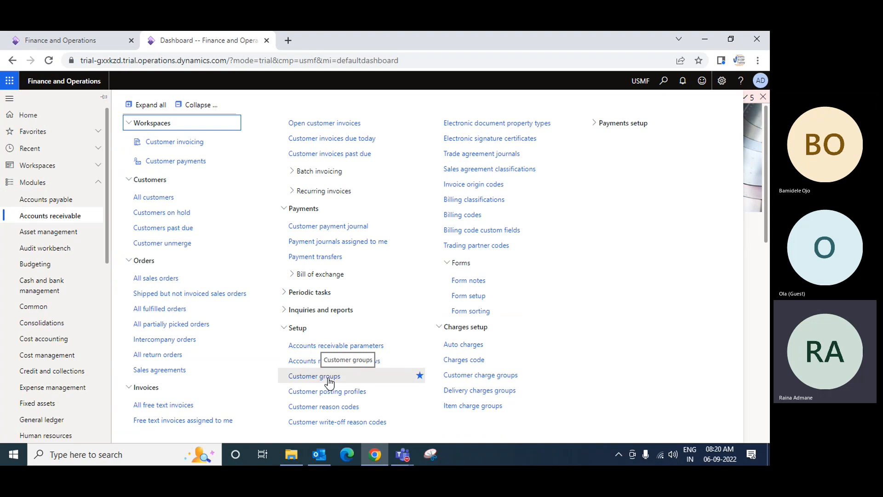
left_click(420, 392)
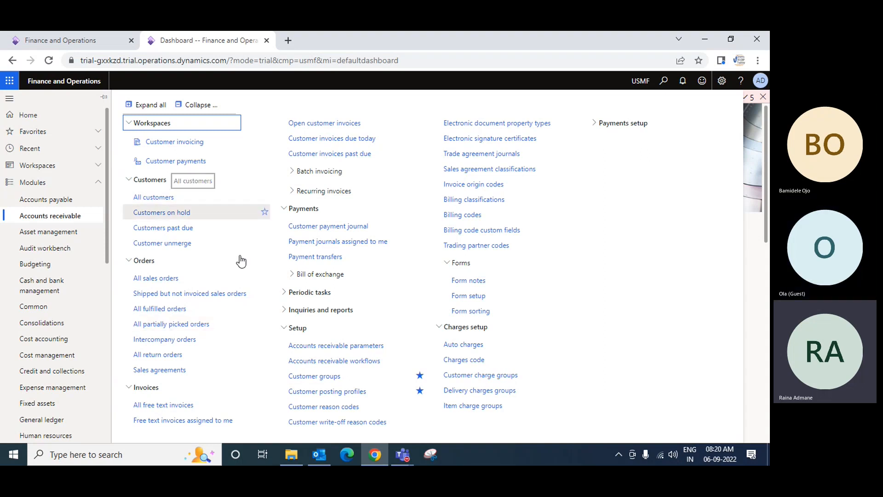
left_click(152, 198)
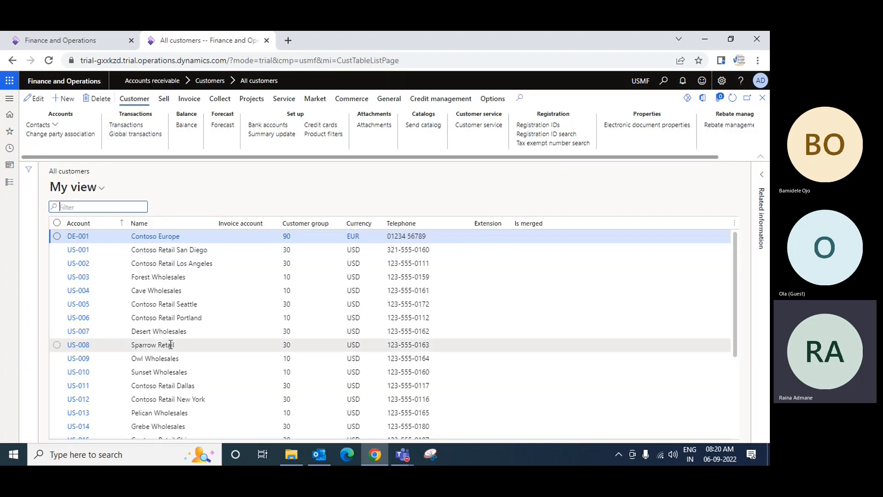
Start a new customer record, enter the customer account number, and choose Organization as the type.
left_click(68, 99)
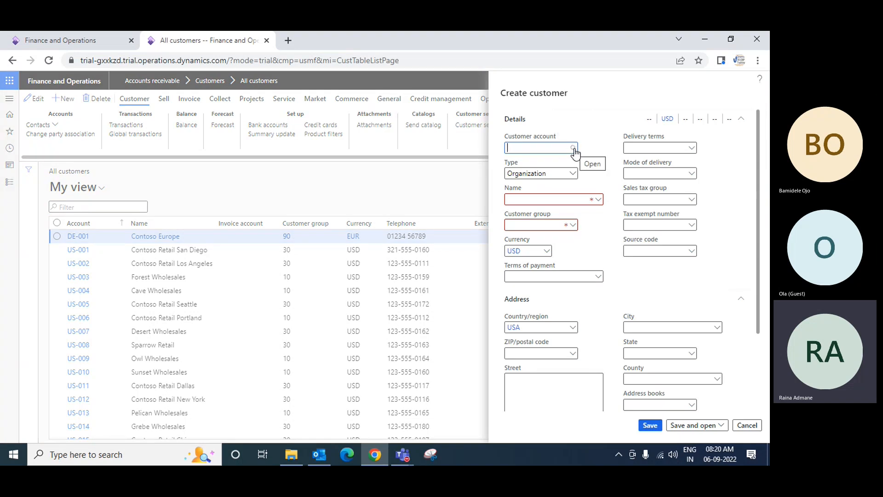
left_click(573, 149)
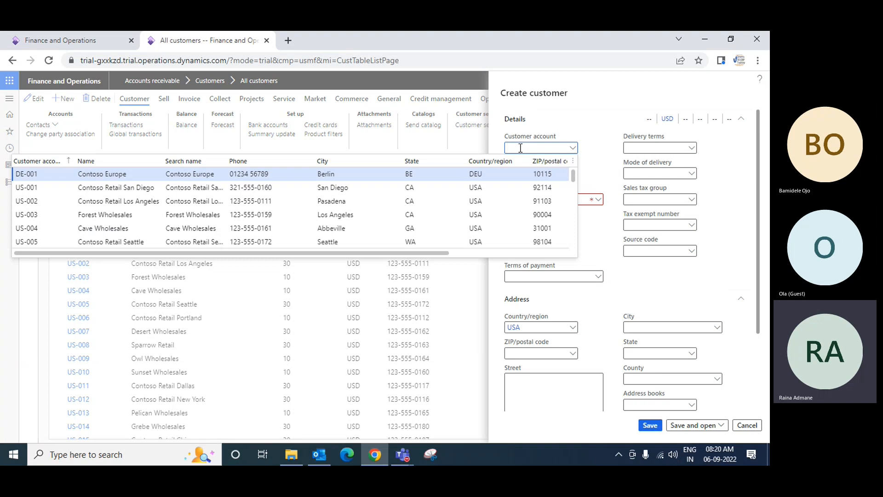
type("BM")
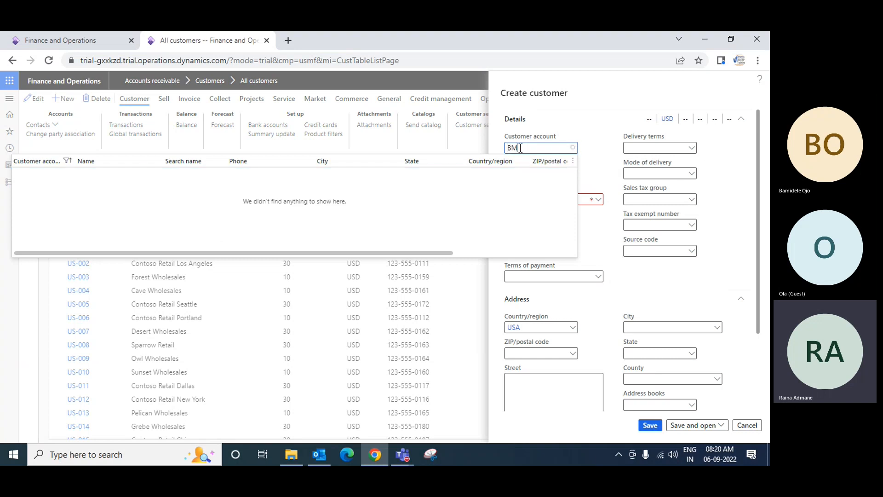
type("-001")
key("Tab")
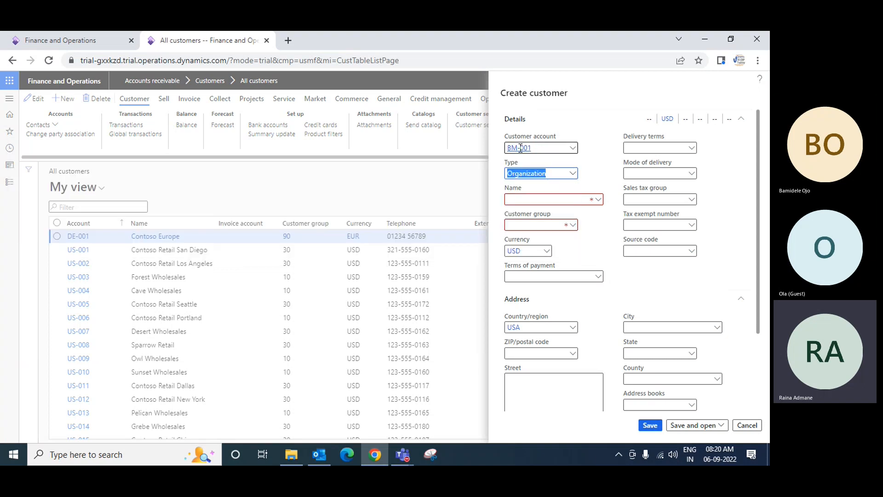
left_click(573, 174)
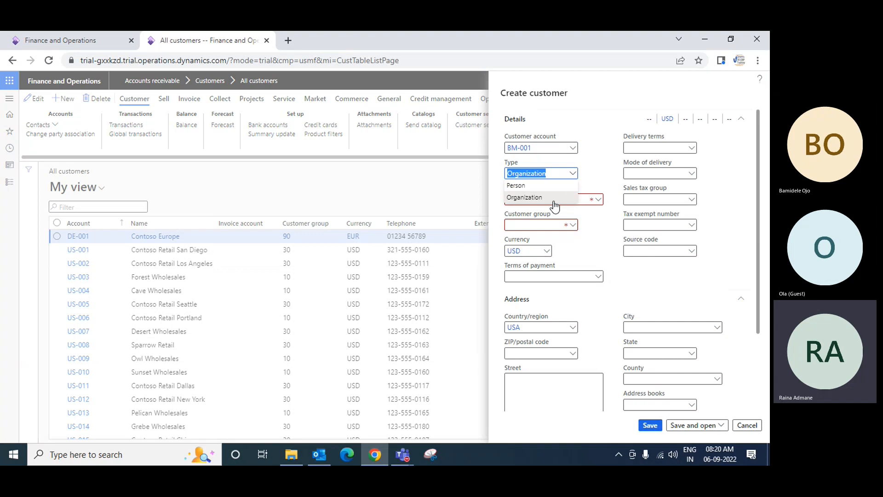
left_click(538, 198)
Name the new customer Bami Incorporation.
left_click(534, 199)
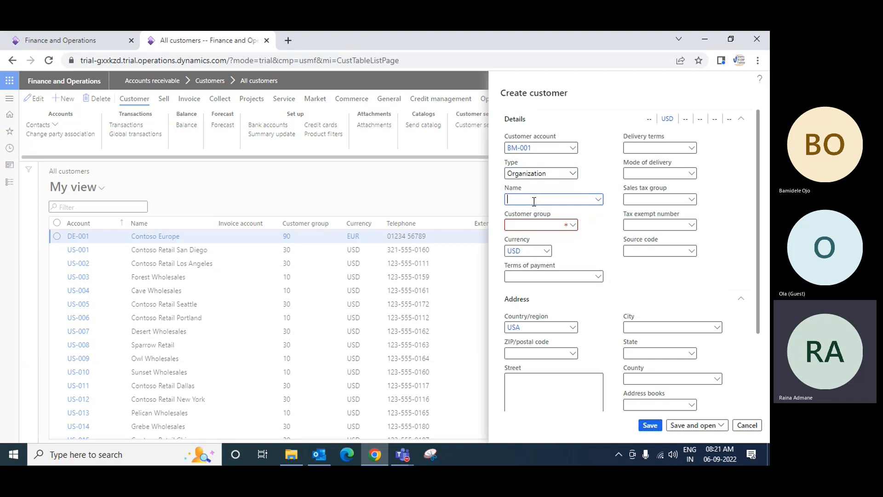
type("bAM")
key("BackSpace")
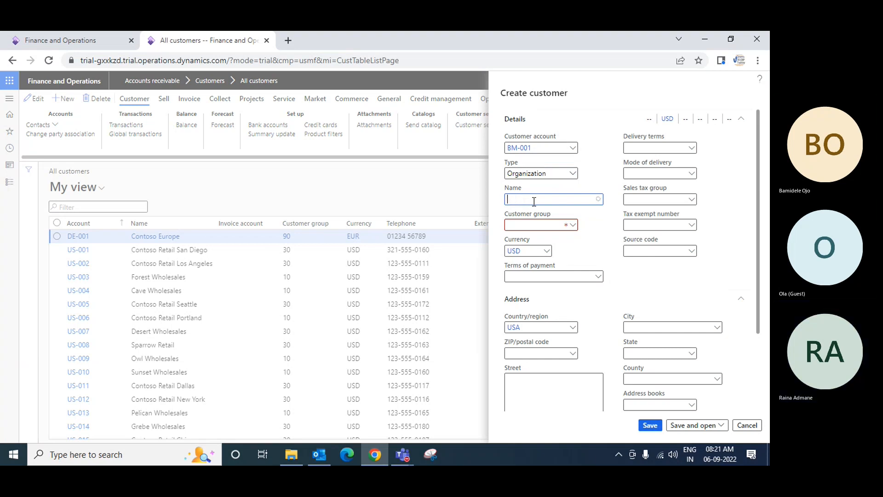
type("Bam")
type("i o")
type("nc")
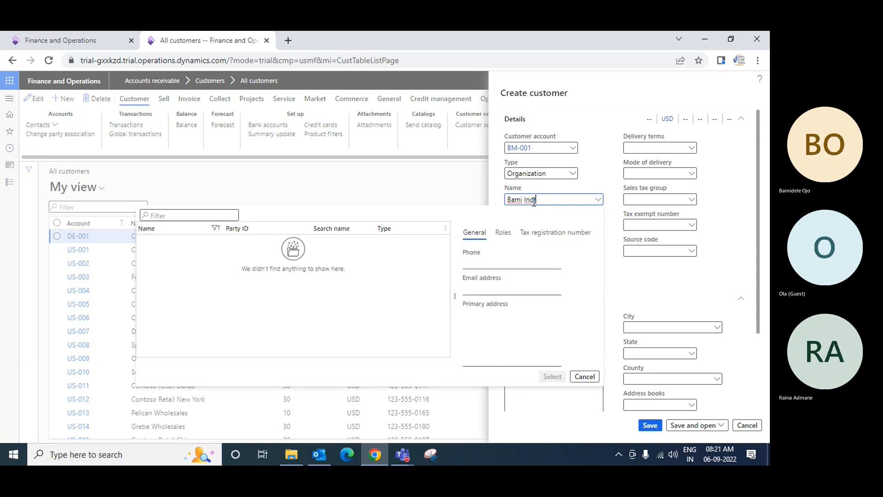
key("BackSpace")
type("corporation")
key("Tab")
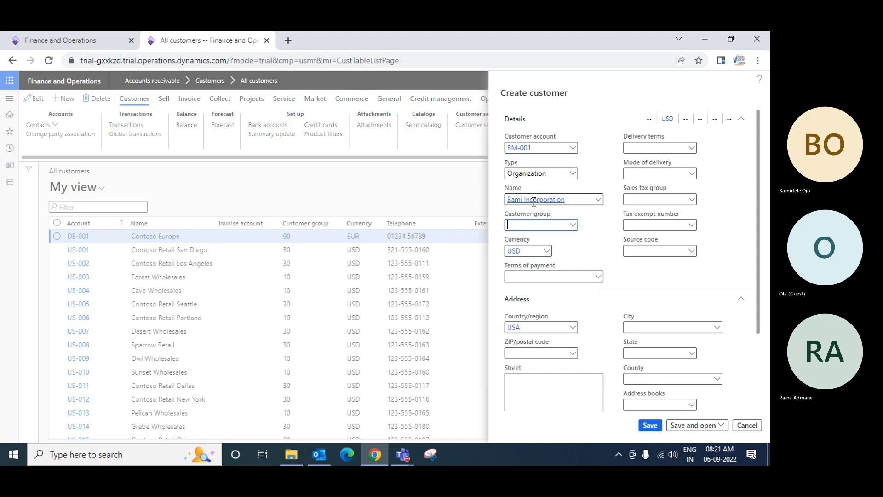
Assign customer group 20 (Major customers) to the new customer and save the record.
left_click(572, 225)
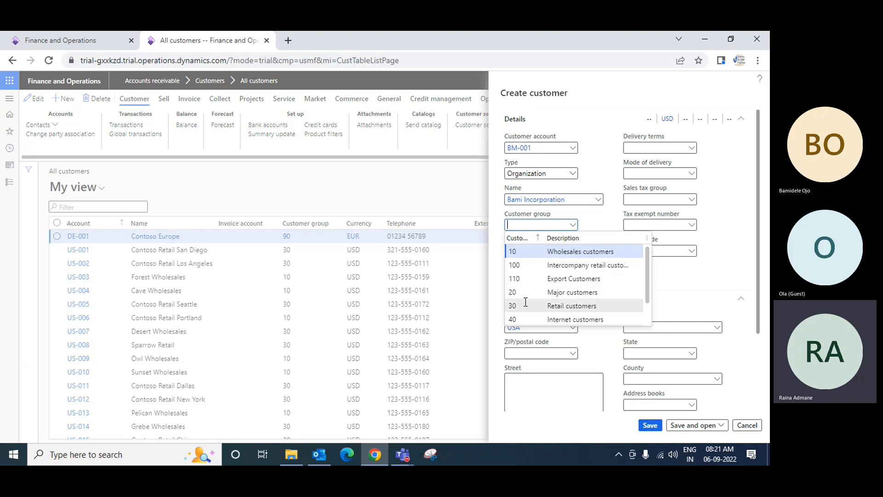
left_click(561, 294)
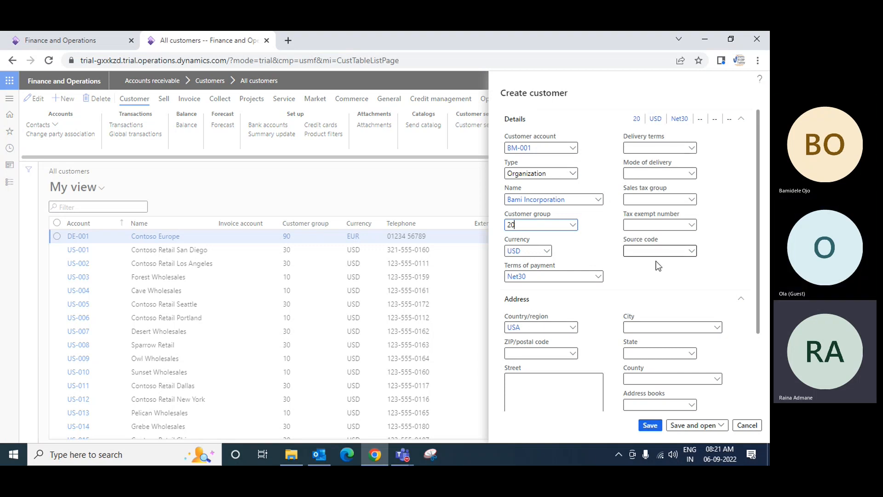
scroll(659, 362, "down", 3)
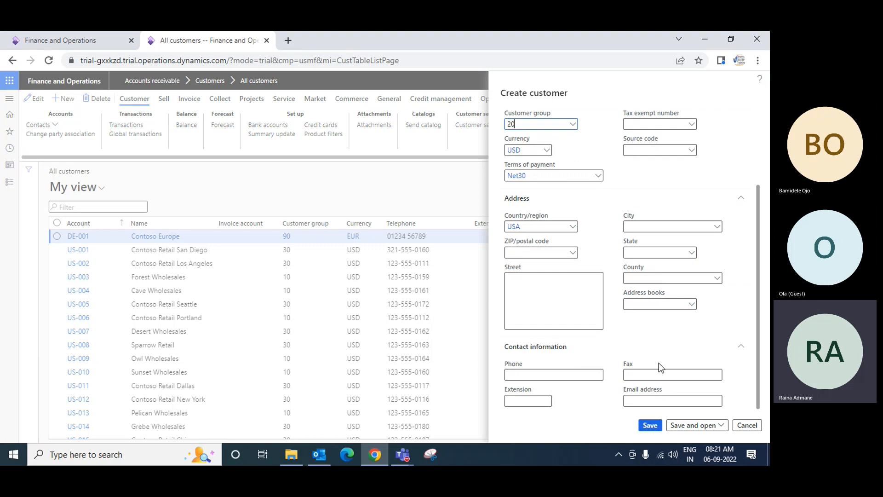
scroll(660, 362, "up", 3)
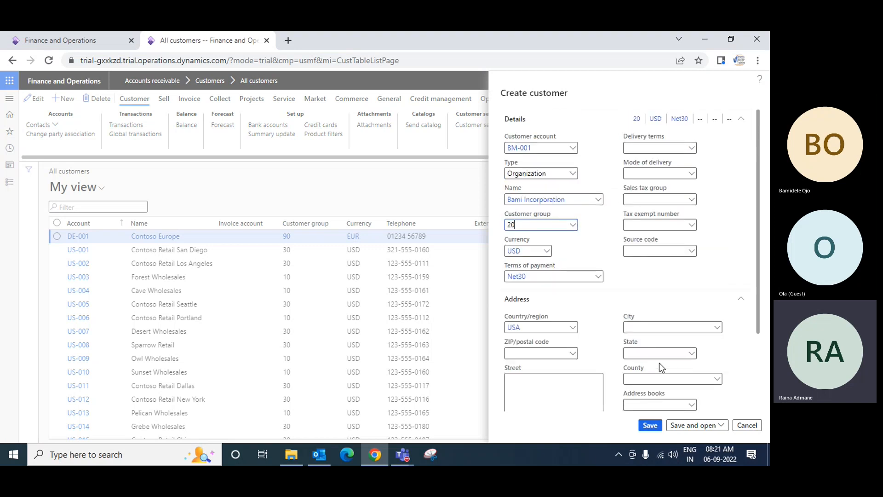
left_click(650, 426)
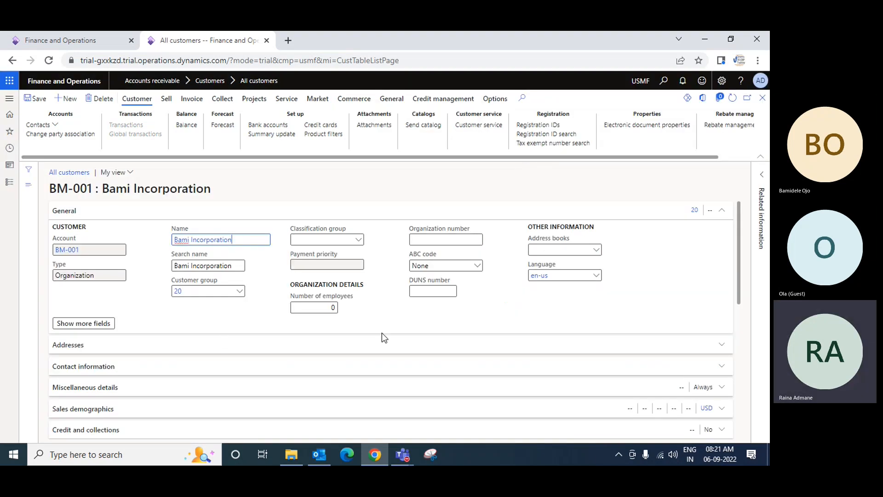
Set site 1 and warehouse 11 in the customer's sales order defaults.
scroll(382, 332, "down", 5)
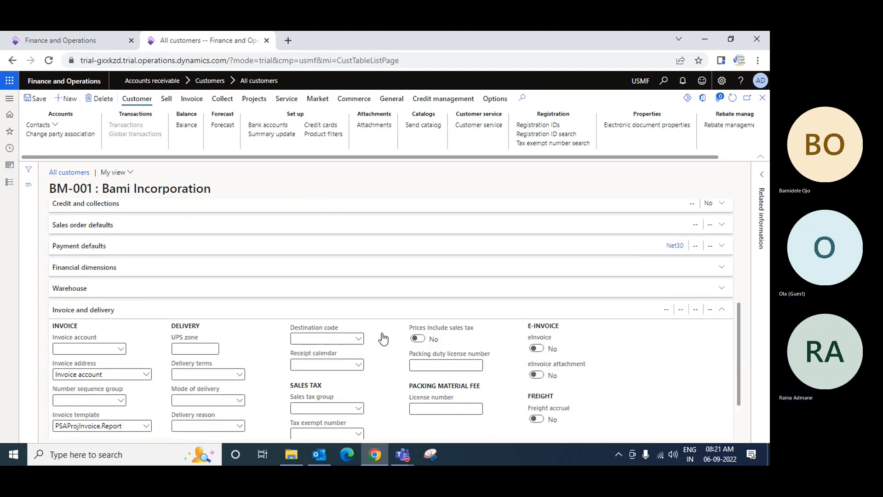
scroll(383, 339, "down", 2)
scroll(382, 332, "up", 7)
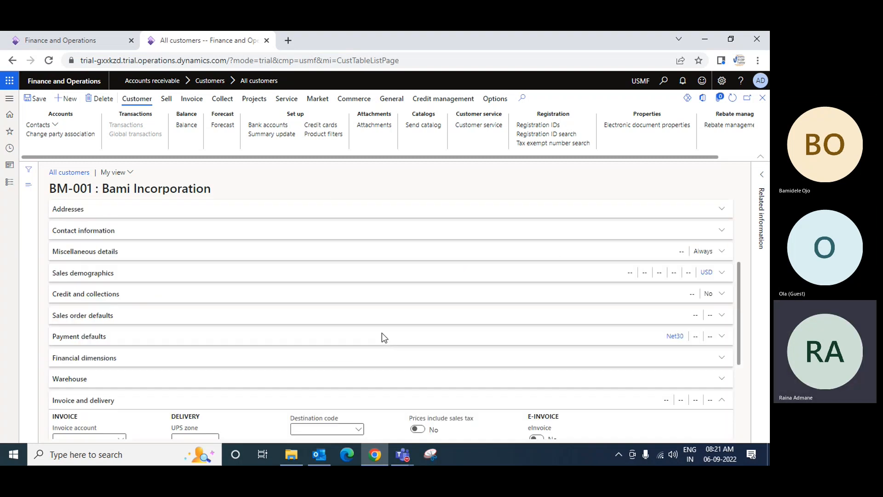
scroll(382, 332, "down", 1)
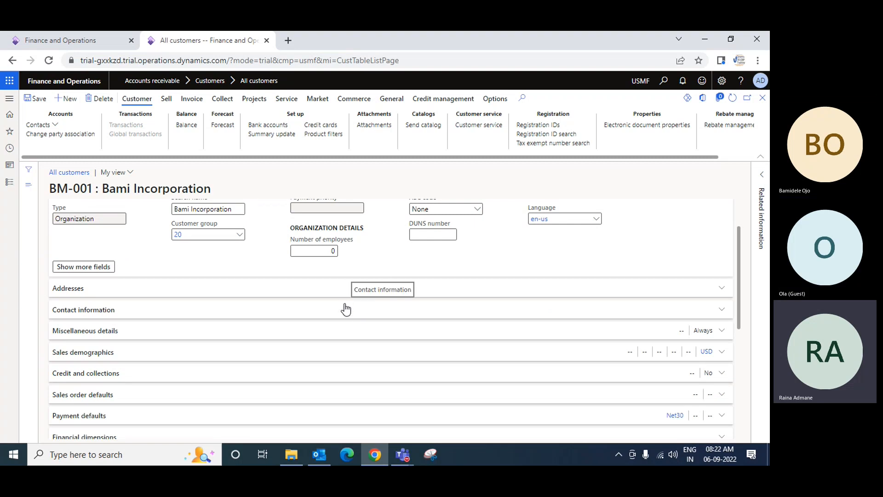
scroll(355, 339, "down", 2)
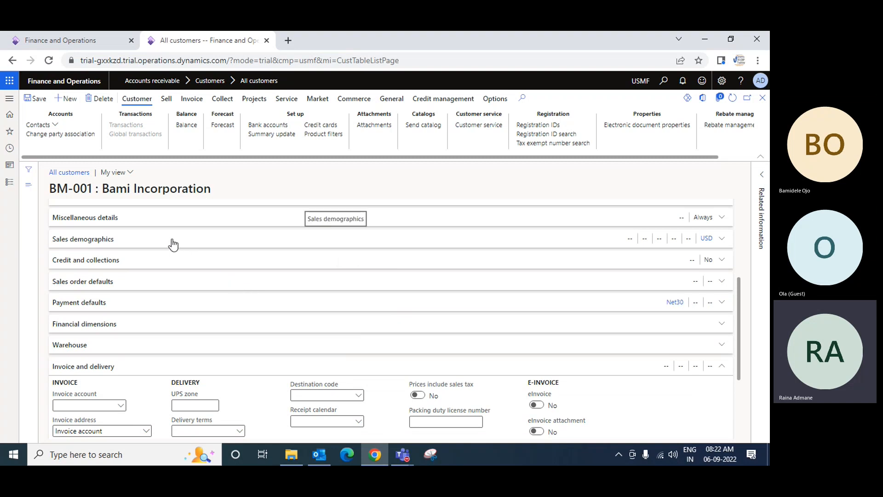
left_click(160, 287)
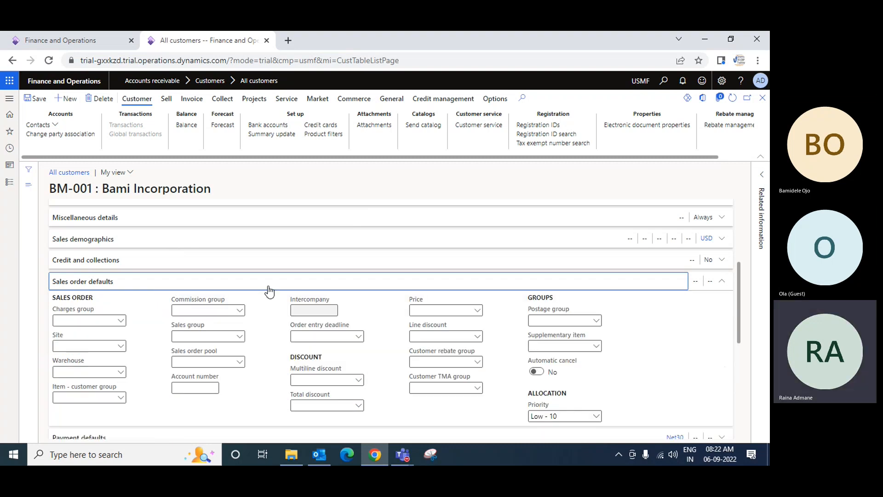
left_click(120, 348)
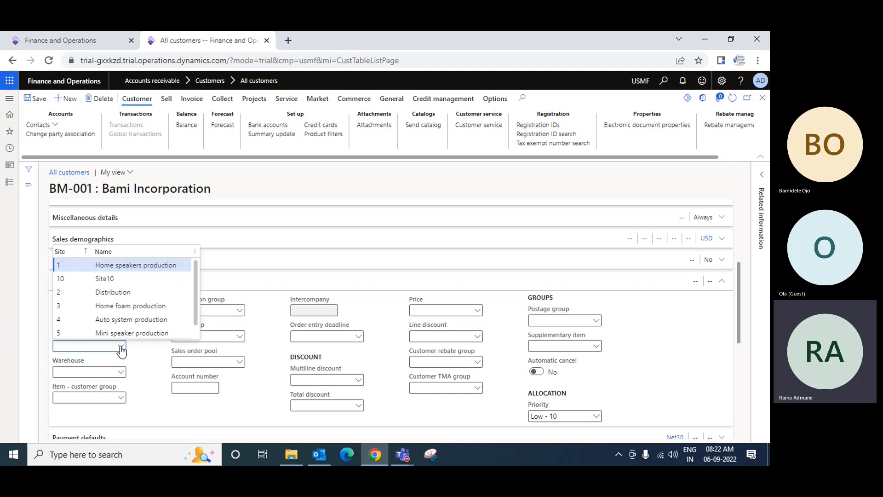
left_click(126, 266)
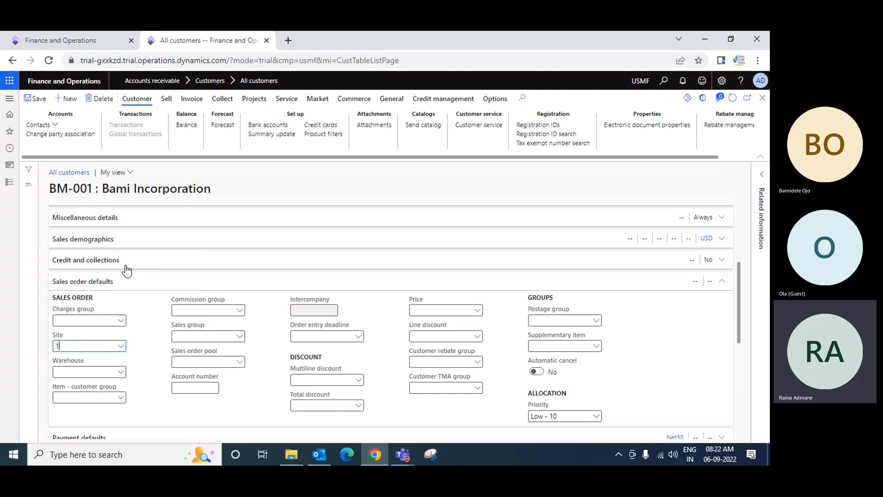
left_click(121, 375)
left_click(121, 372)
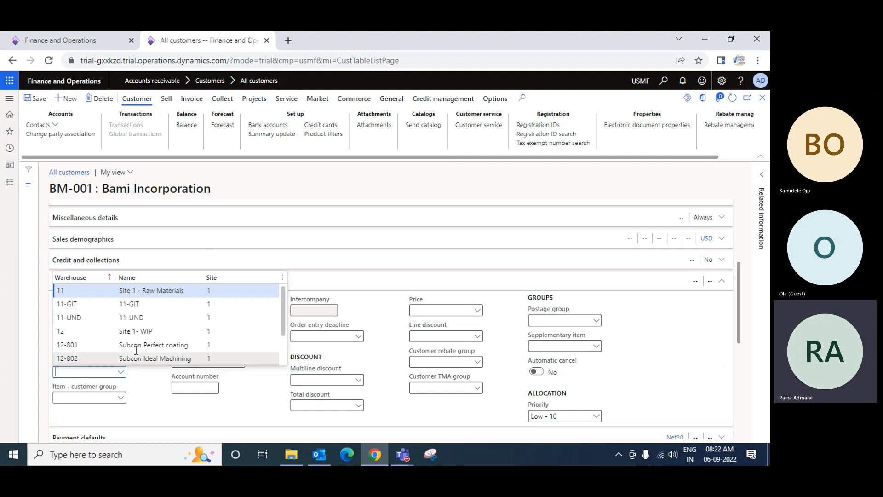
left_click(148, 291)
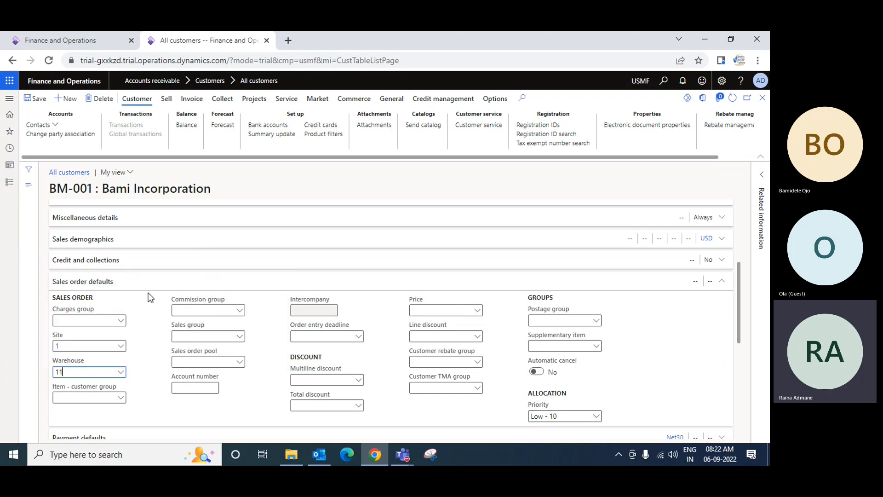
Set the customer's default financial dimensions to BusinessUnit 004 (IT Consulting Practice) and CostCenter 012 (Logistics).
scroll(291, 375, "down", 2)
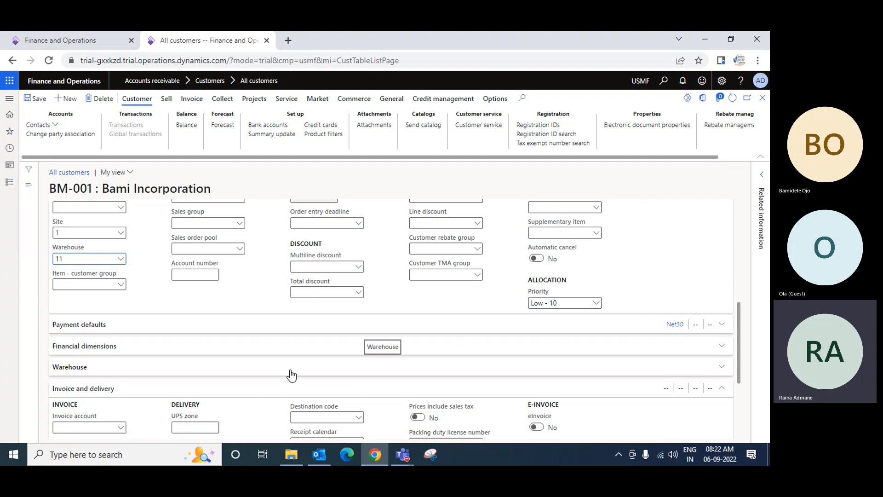
scroll(291, 374, "down", 2)
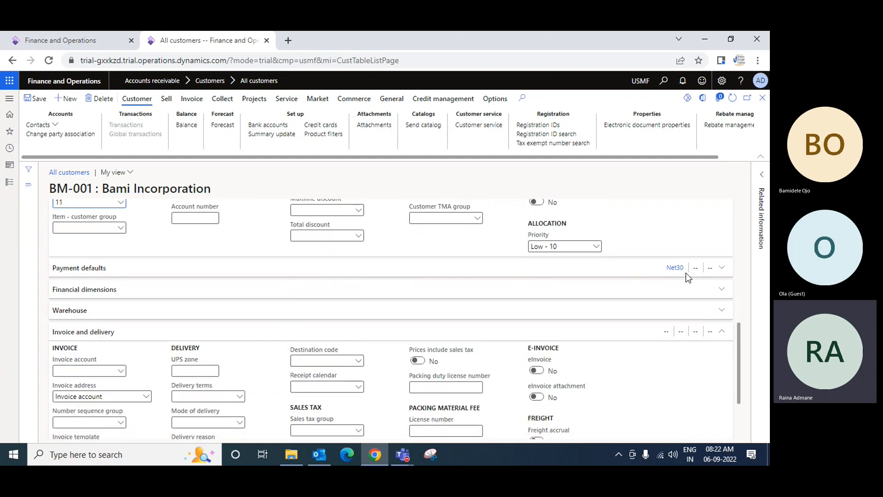
left_click(217, 293)
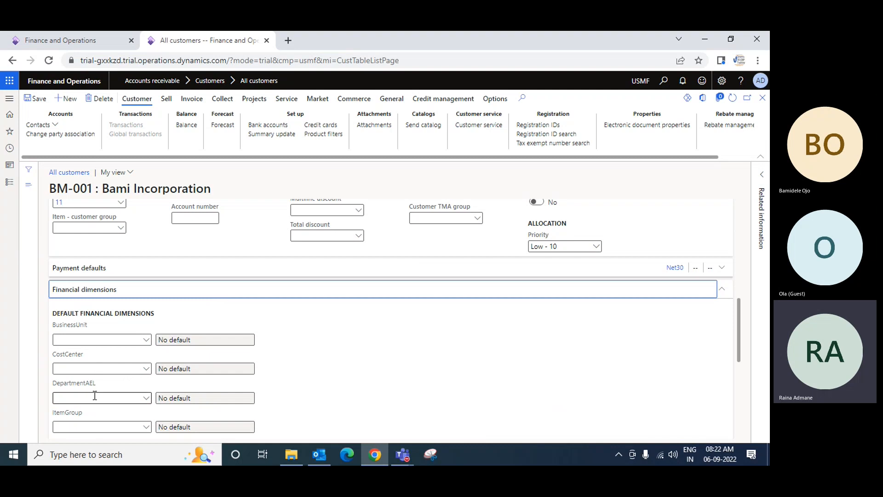
left_click(147, 341)
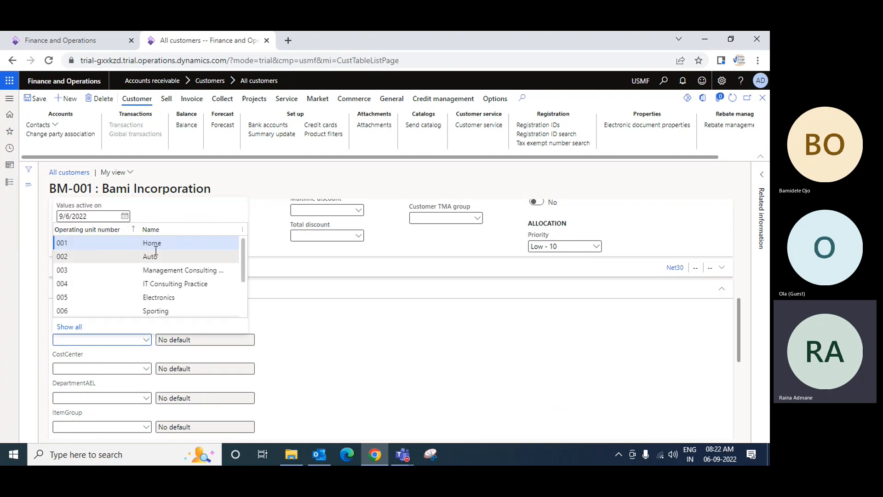
left_click(166, 285)
scroll(381, 389, "down", 3)
left_click(117, 255)
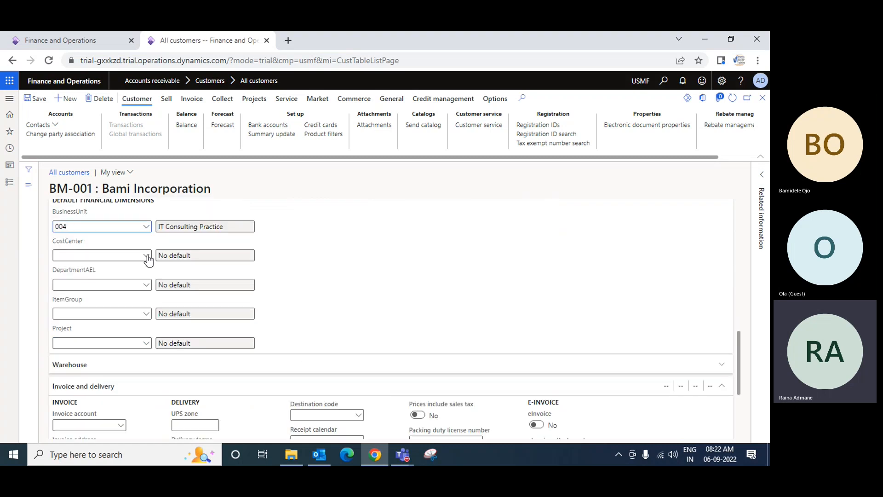
left_click(146, 256)
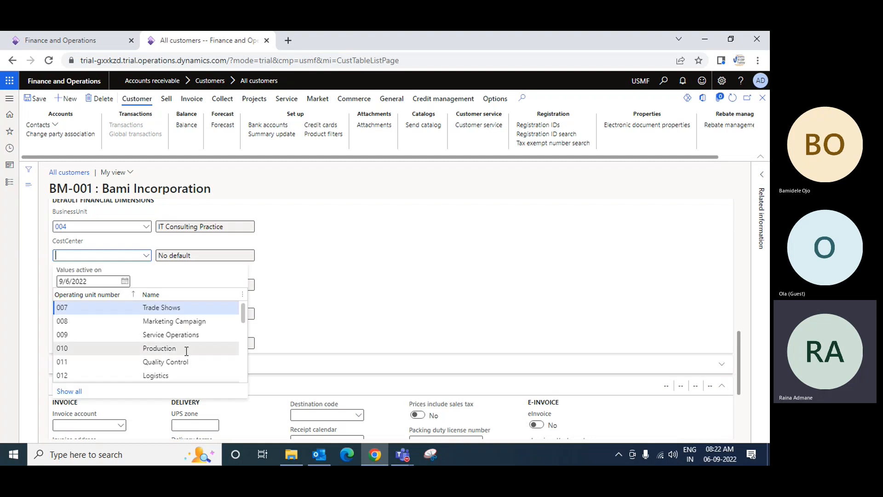
left_click(180, 376)
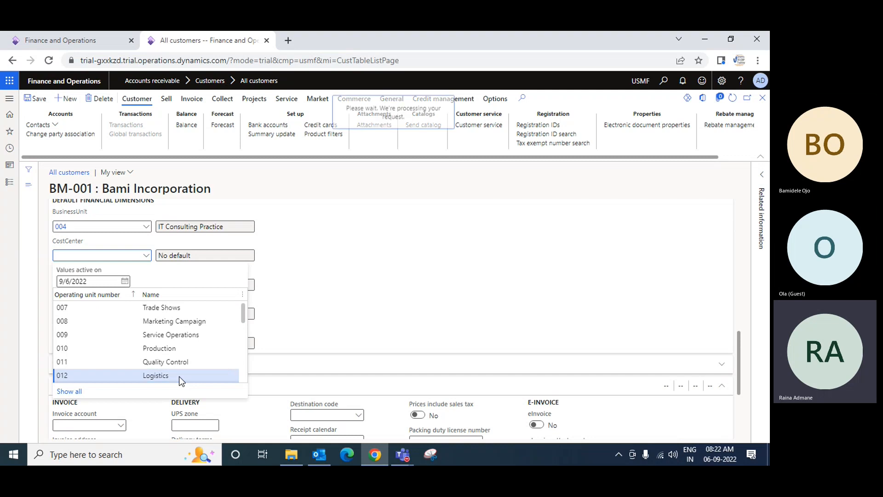
Review the customer record's invoice and delivery, sales order defaults and general details.
scroll(275, 341, "down", 1)
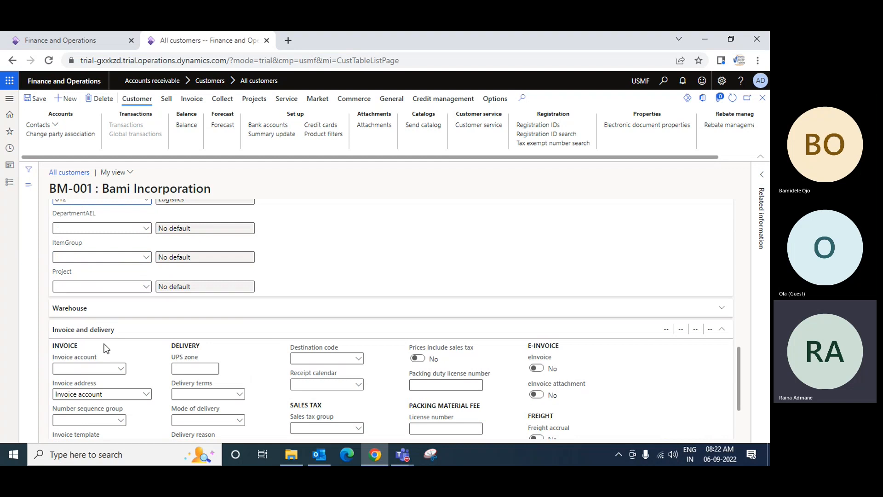
scroll(115, 368, "down", 2)
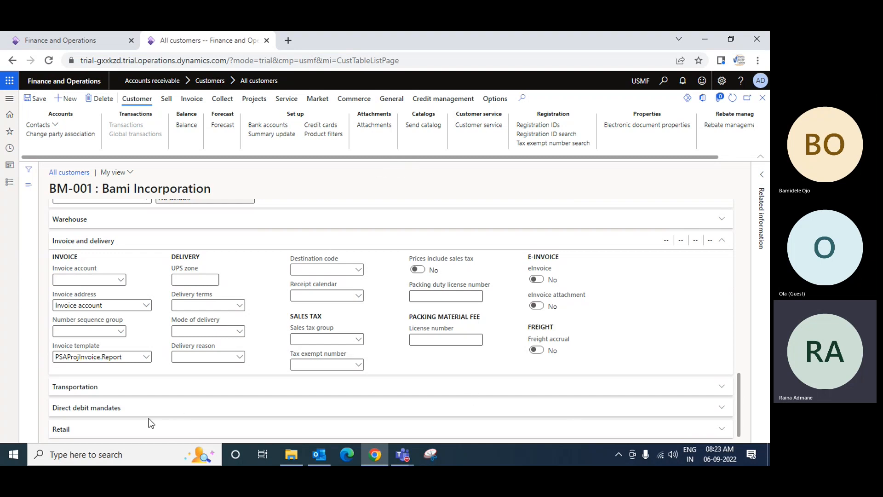
scroll(173, 421, "up", 10)
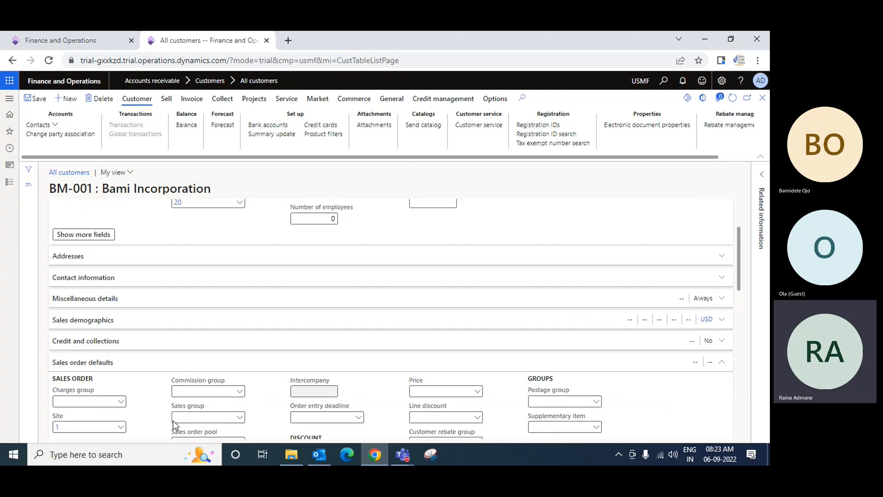
scroll(273, 409, "down", 3)
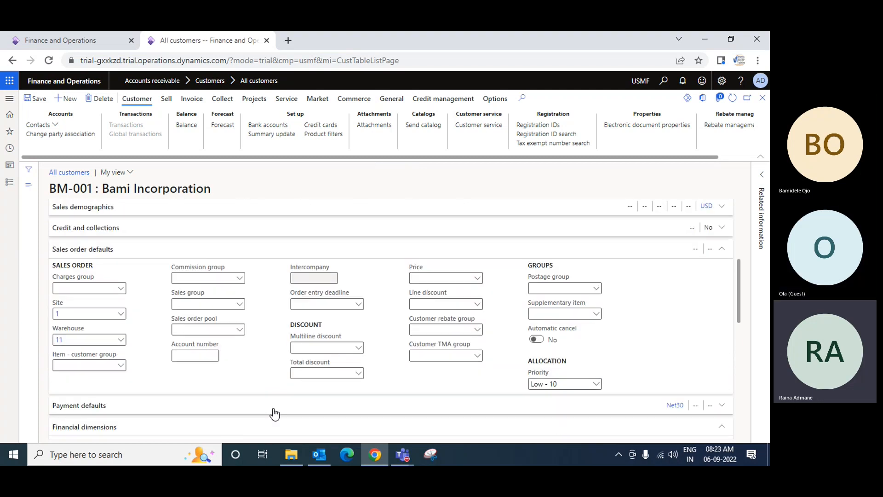
scroll(275, 414, "up", 4)
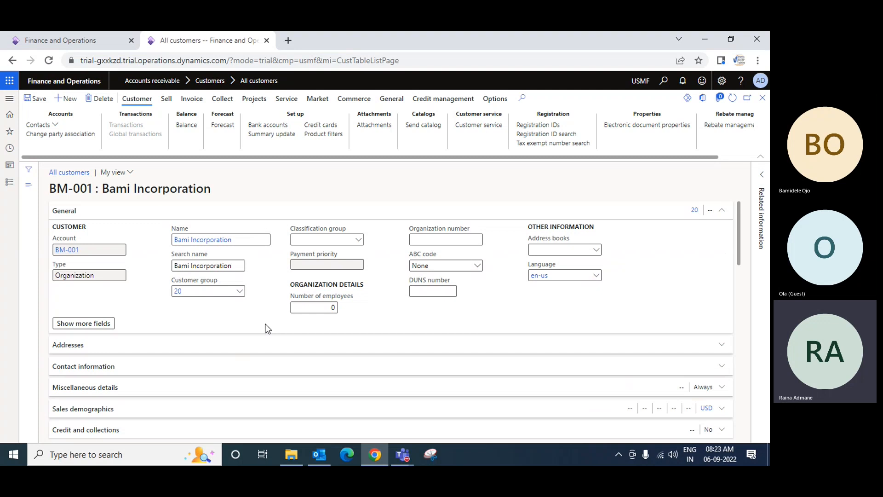
Save the Bami Incorporation customer record and close it.
left_click(41, 96)
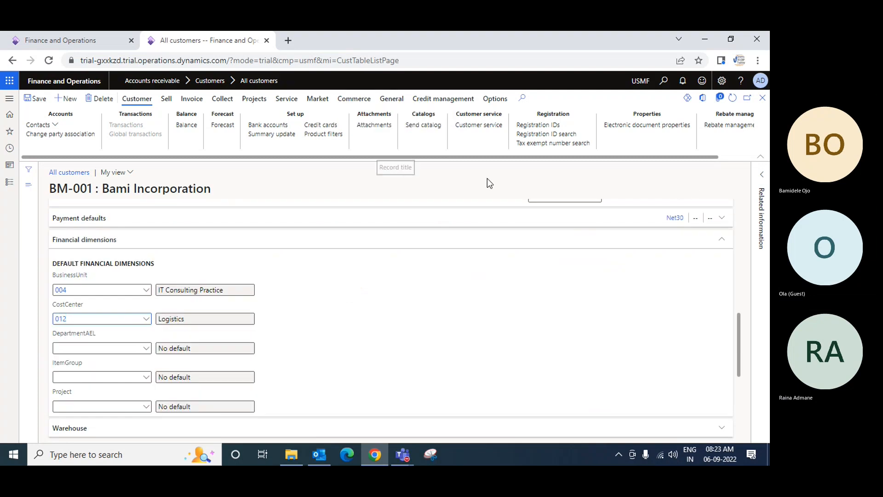
left_click(763, 97)
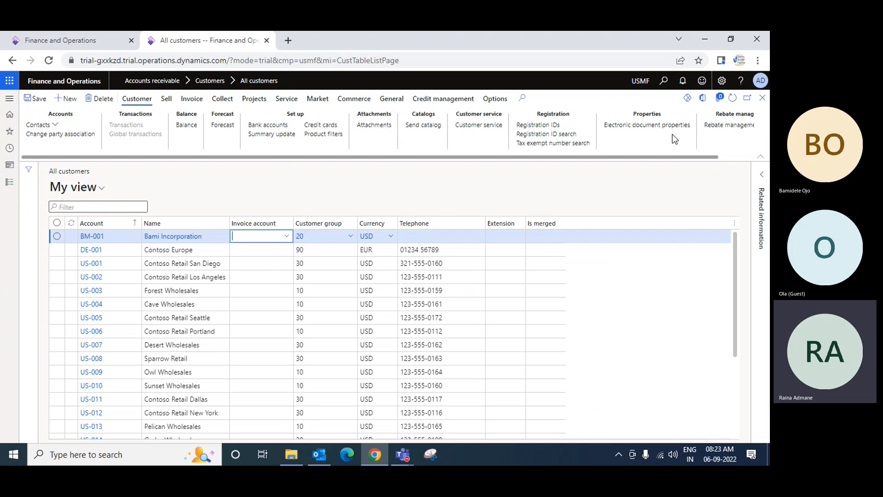
Add All sales orders from Accounts receivable to the favorites and open that list.
left_click(8, 181)
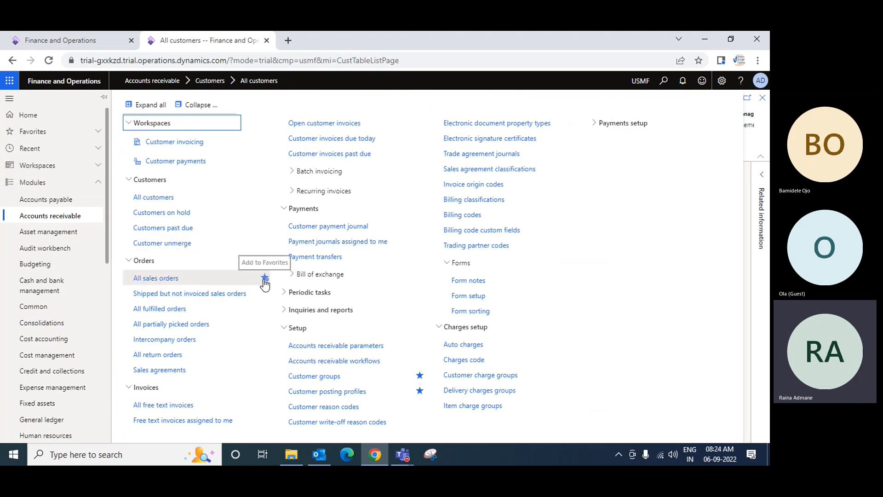
left_click(265, 279)
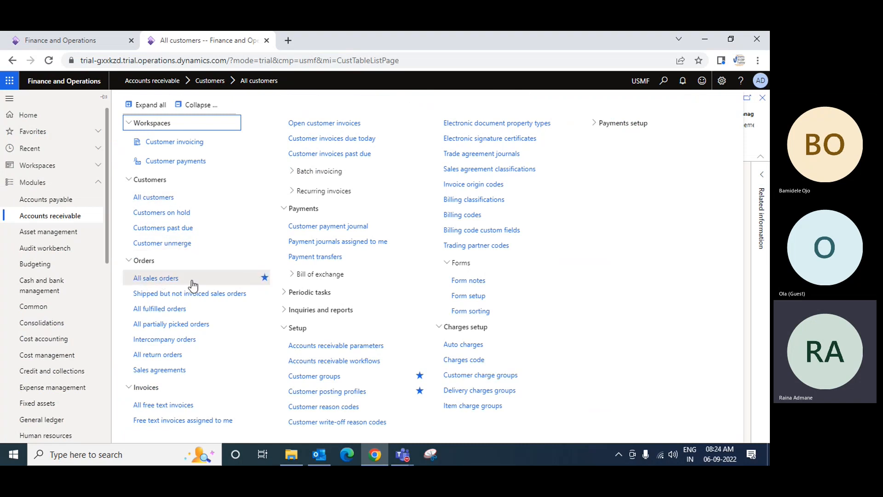
left_click(147, 278)
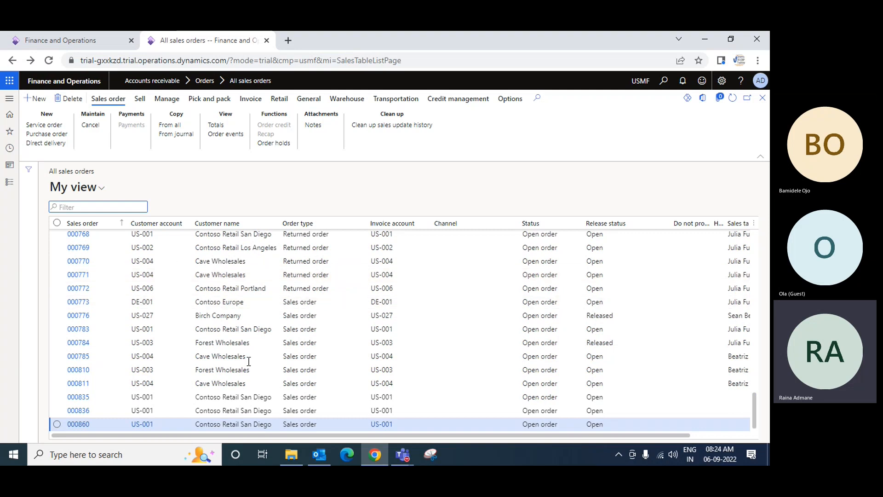
Start a new sales order for the customer Bami Incorporation.
left_click(39, 99)
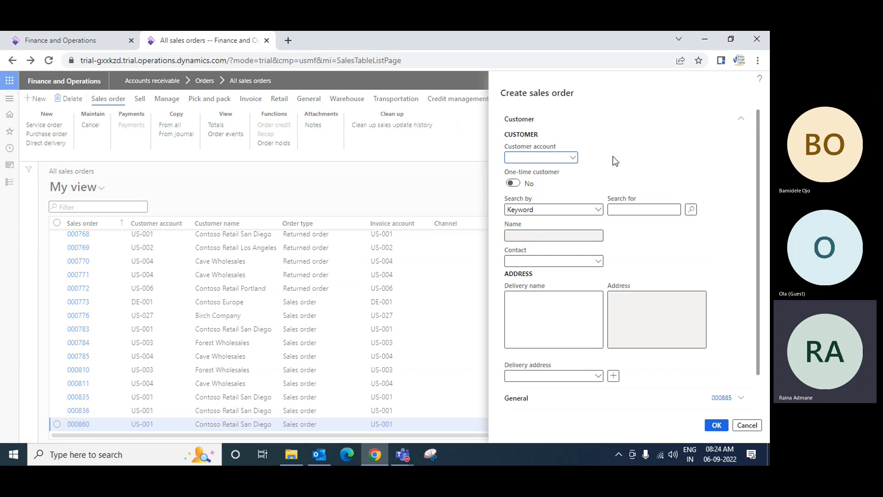
left_click(574, 159)
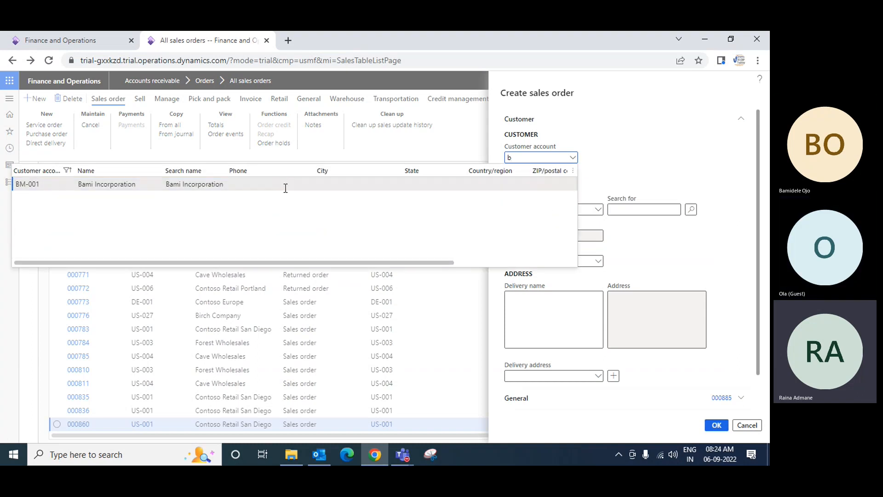
left_click(212, 186)
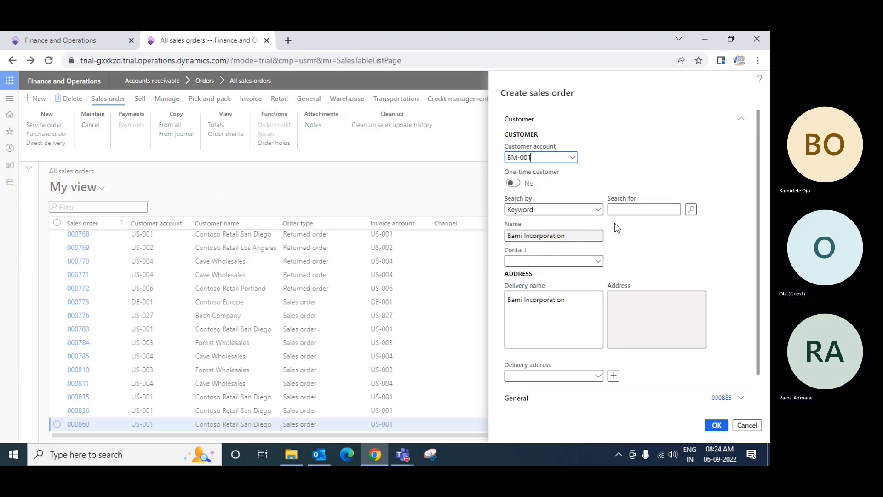
Set the requested receipt date to 9/15/2022 in the delivery details and create the sales order.
scroll(574, 330, "down", 1)
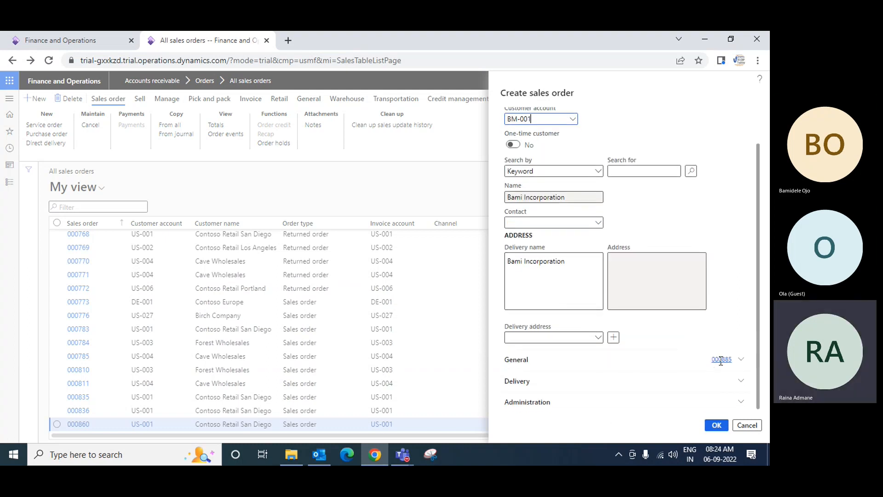
left_click(738, 382)
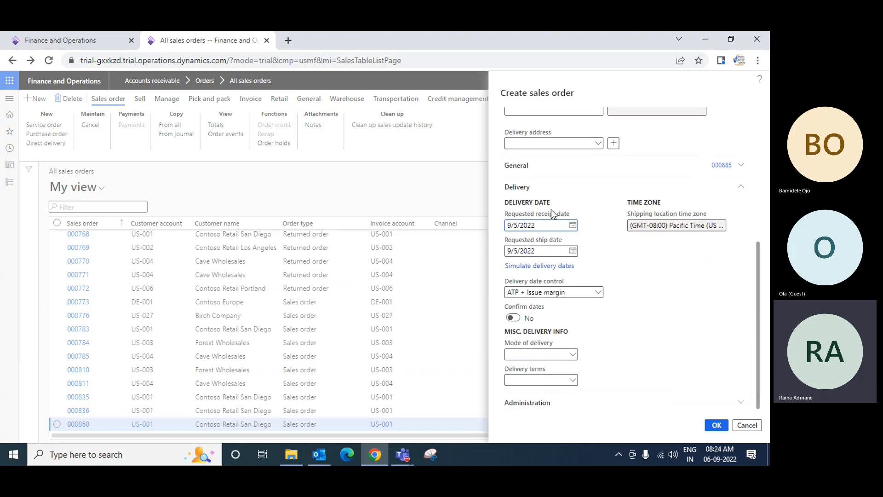
left_click(573, 226)
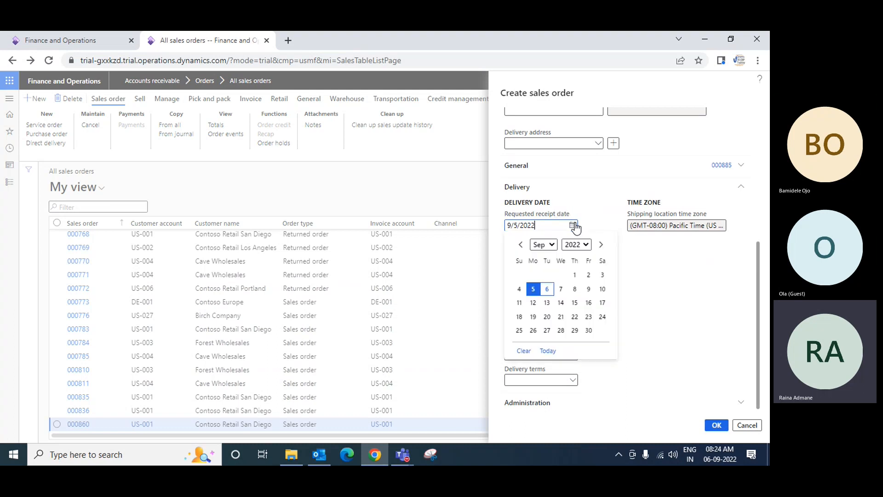
left_click(575, 302)
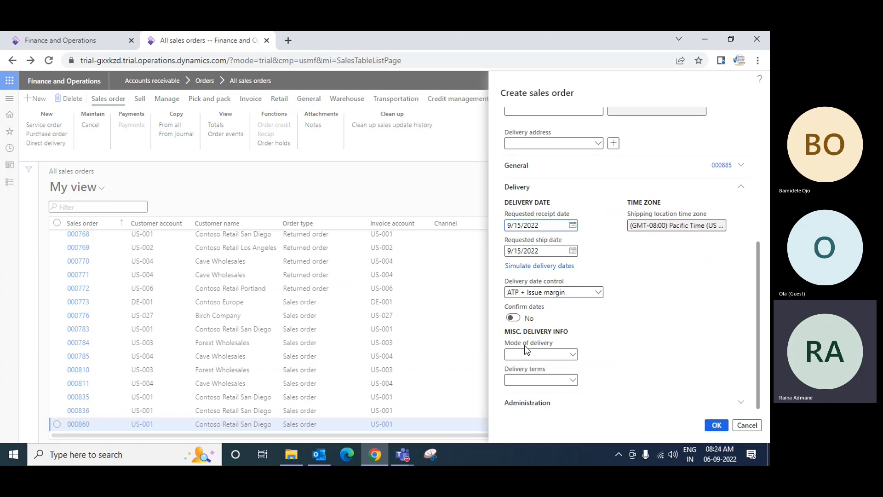
left_click(716, 425)
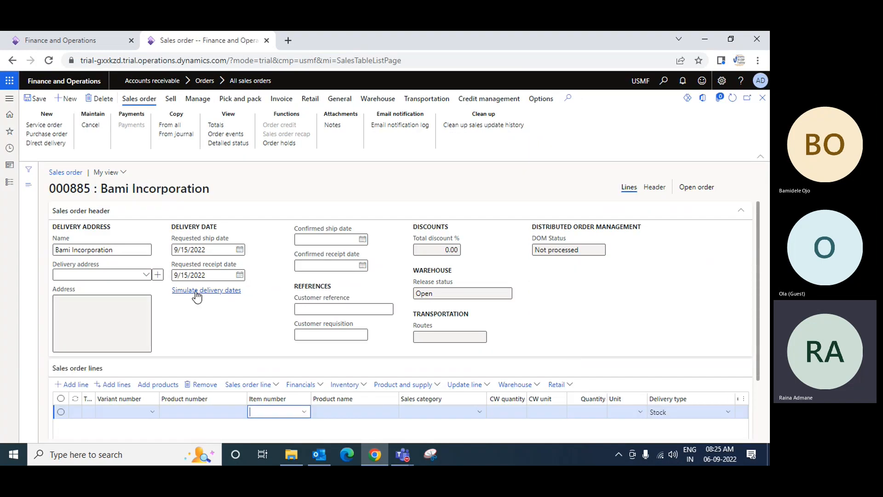
Choose item A0001 (HDMI 6' Cables) for the first sales order line.
scroll(570, 282, "down", 2)
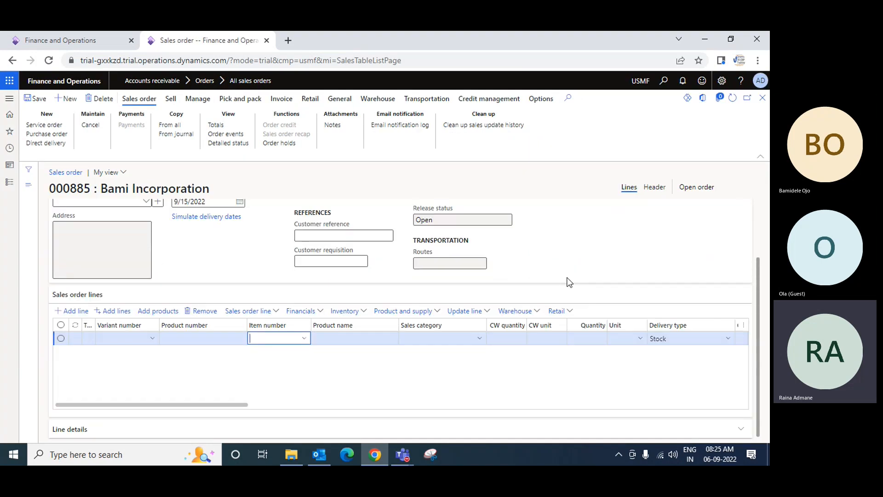
left_click(307, 340)
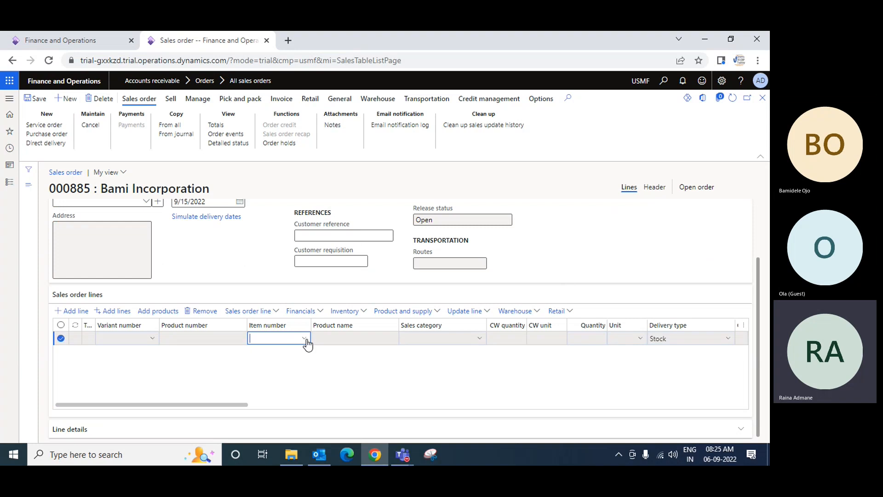
left_click(306, 339)
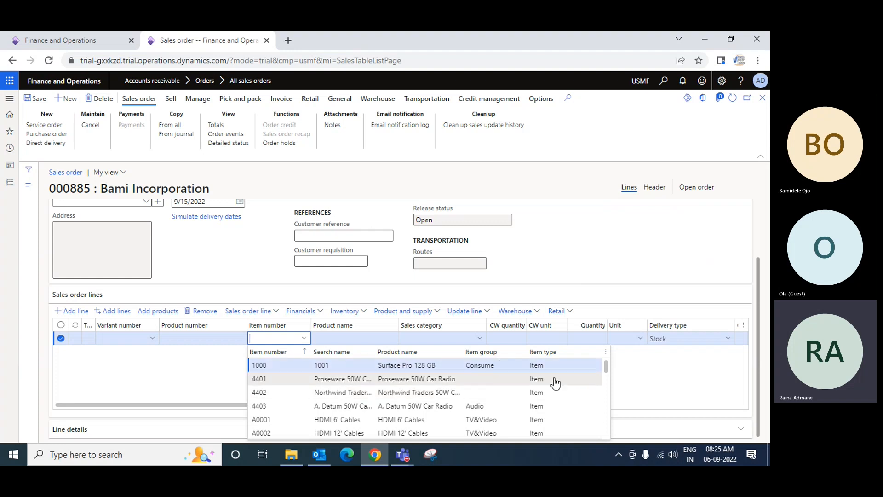
mouse_move(605, 365)
left_mouse_down()
mouse_move(612, 443)
mouse_move(598, 375)
left_mouse_up()
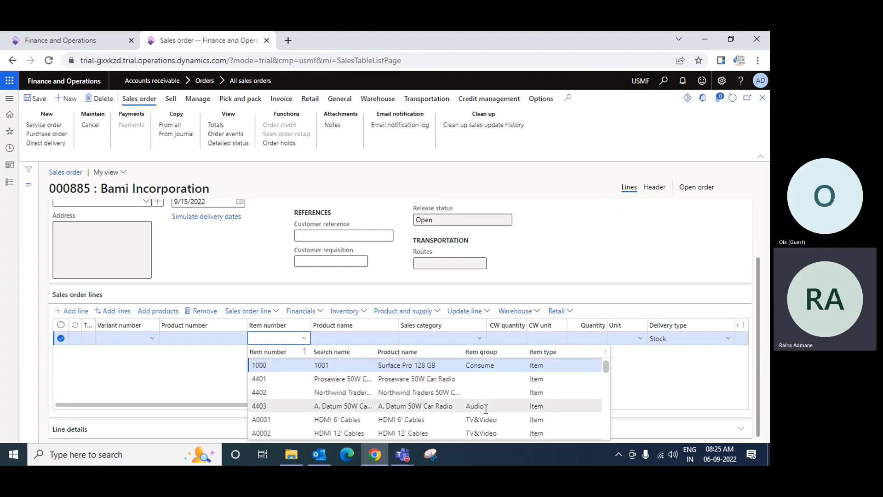
left_click(488, 419)
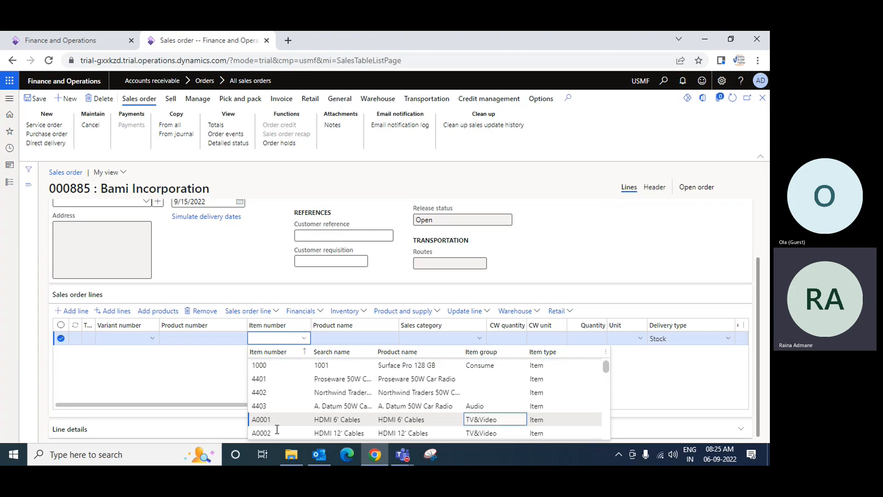
left_click(338, 424)
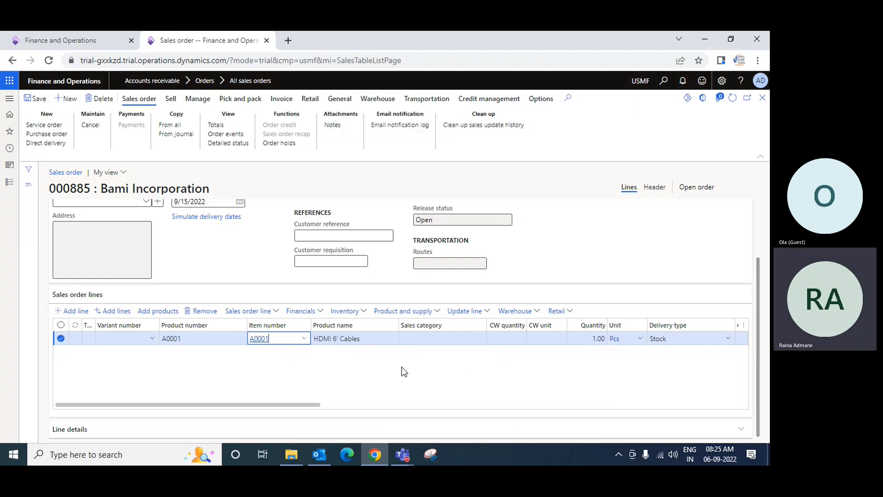
Set the quantity of the HDMI 6' Cables line to 100.
key("Tab")
key("Tab")
key("Tab")
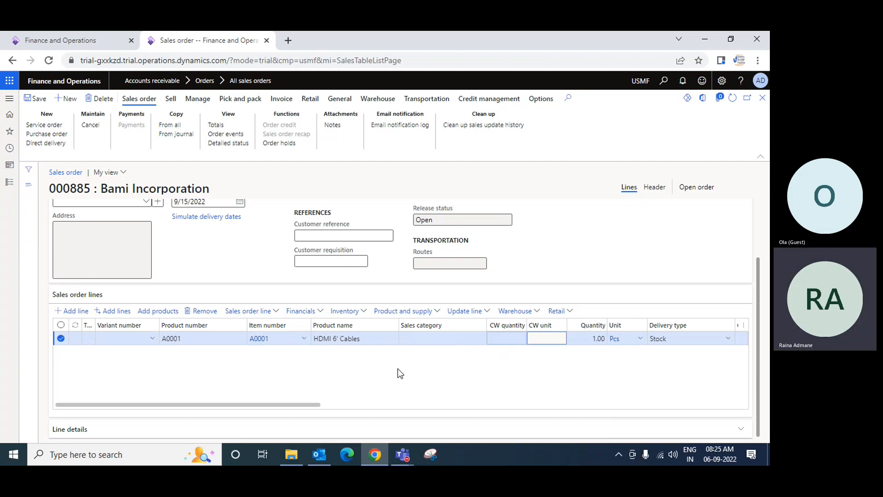
key("Tab")
type("1")
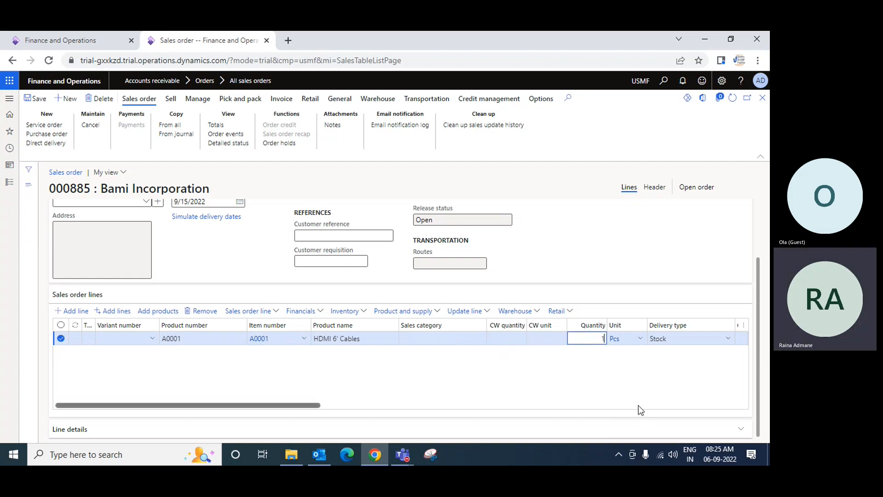
type("00")
Review the order line's unit, delivery type, adjusted unit price, site and warehouse fields.
key("Tab")
key("Tab")
key("Tab")
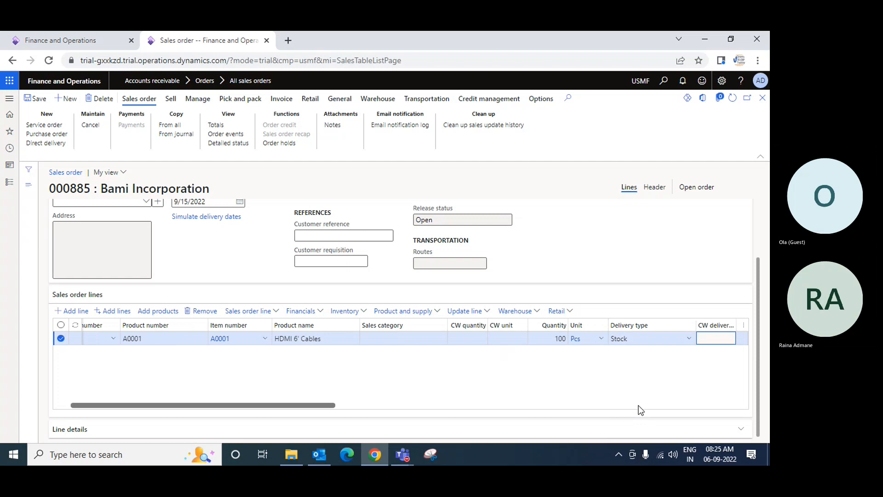
key("Tab")
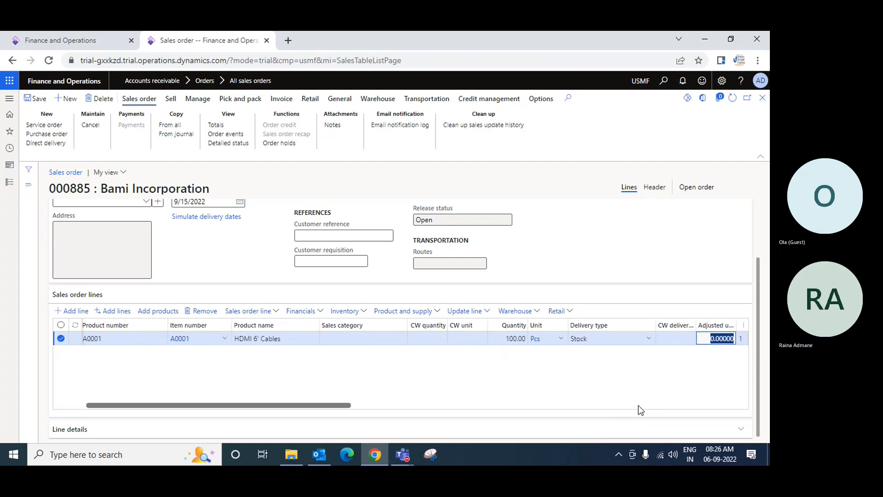
key("Tab")
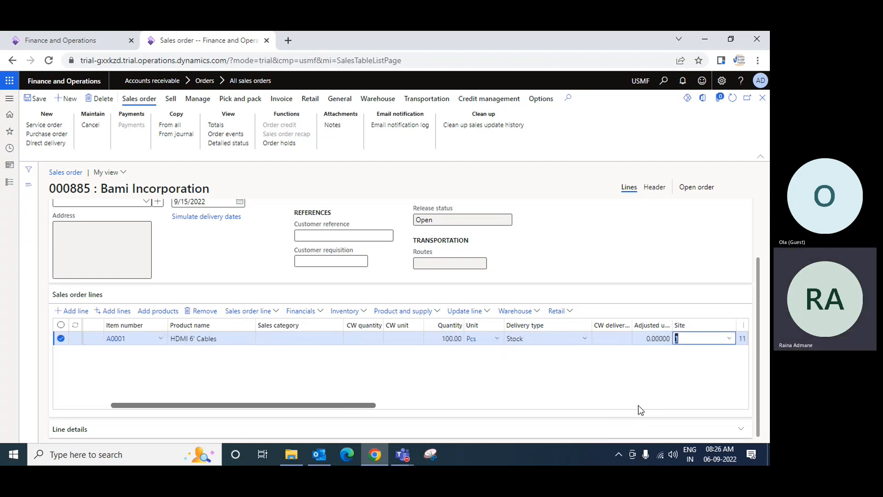
key("Tab")
key("shift+Tab")
key("shift+Tab")
key("shift+Tab")
key("shift+Tab")
key("shift+Tab")
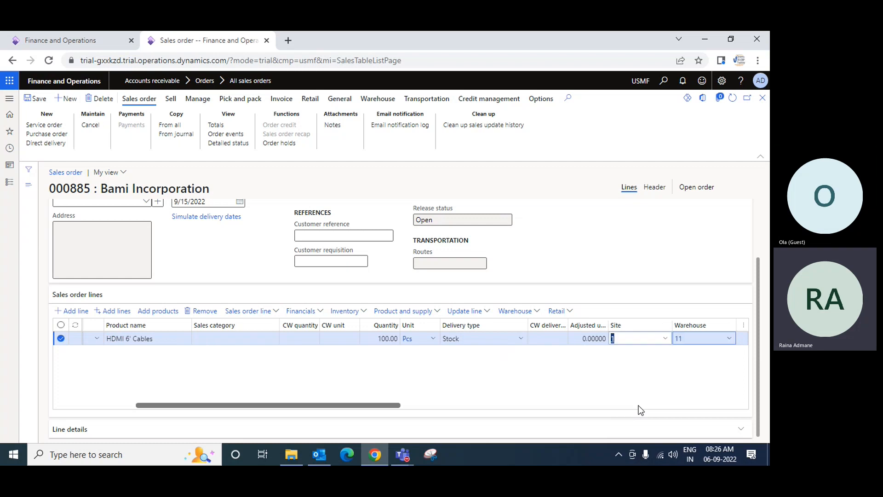
key("shift+Tab")
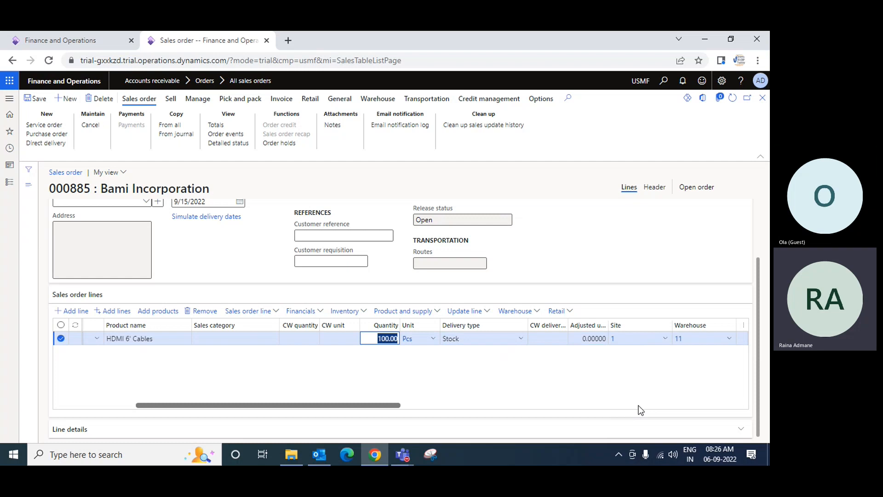
key("shift+Tab")
key("shift+Tab")
key("shift+Tab")
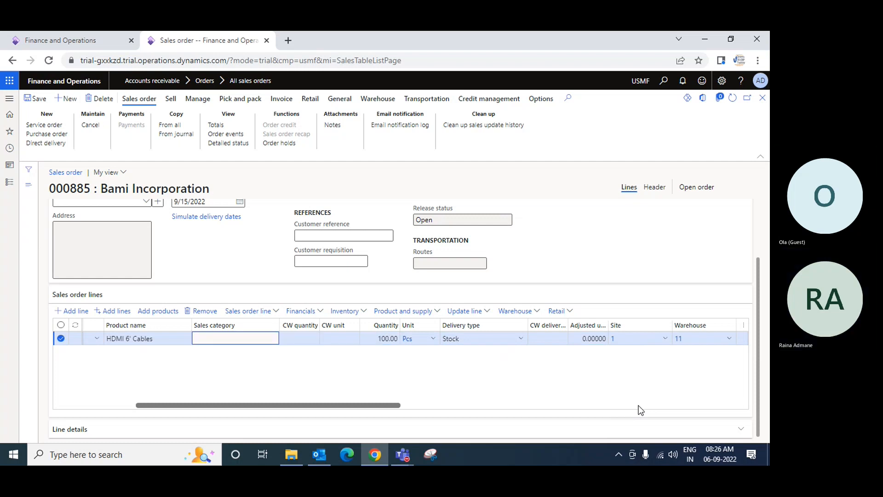
key("shift+Tab")
Select Stock as the delivery type of the HDMI 6' Cables line.
key("Tab")
key("Tab")
key("Tab")
key("Tab")
key("Tab")
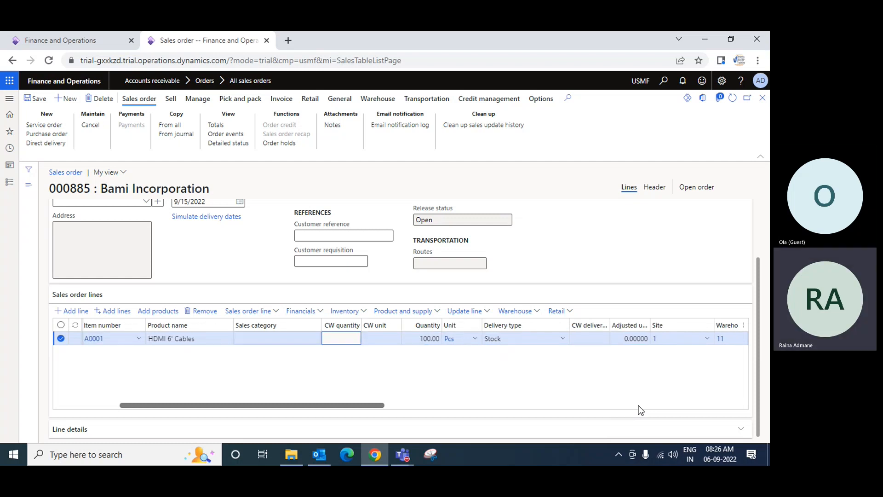
key("Tab")
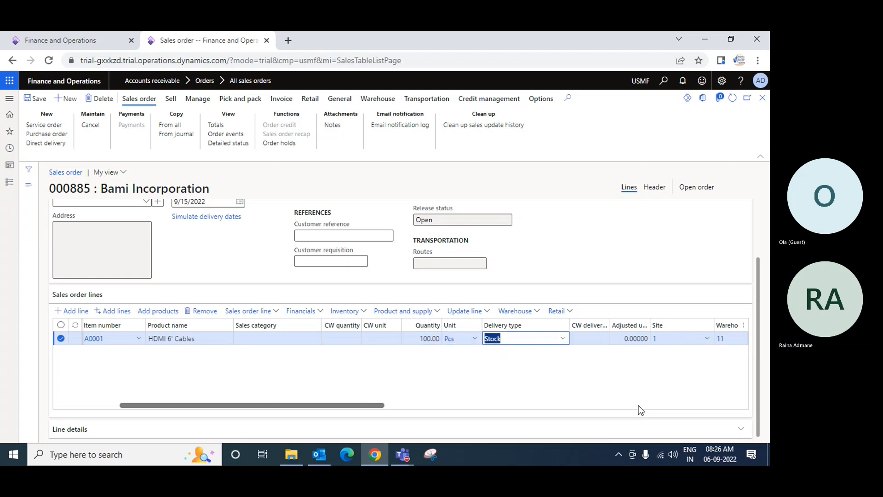
key("Tab")
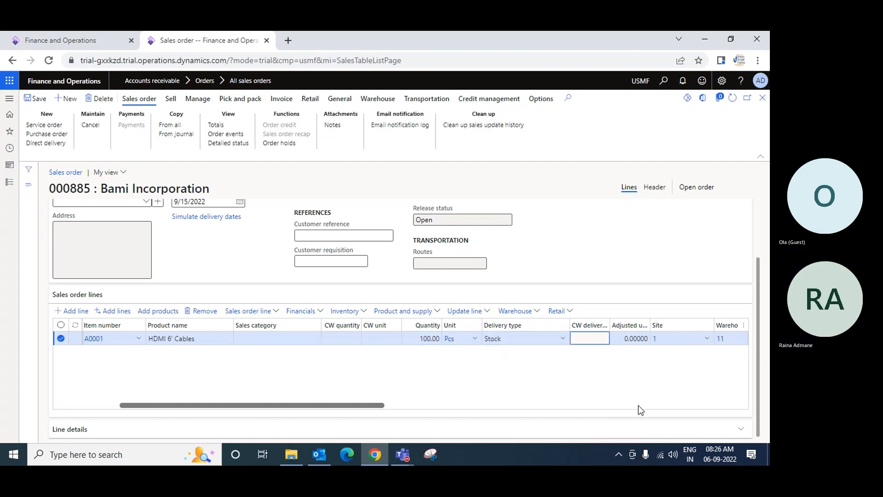
key("shift+Tab")
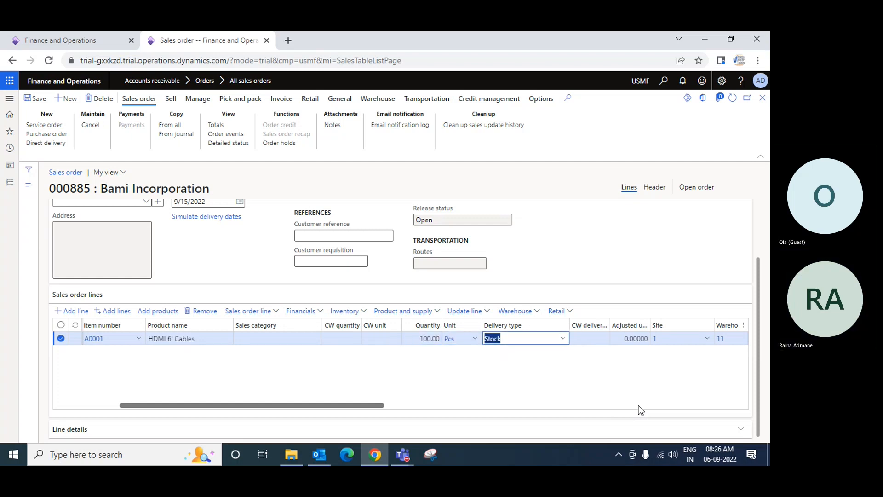
left_click(563, 339)
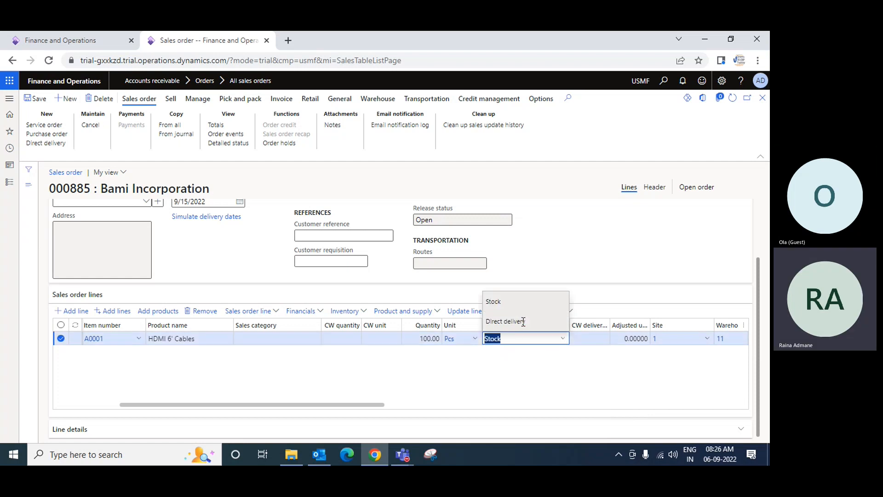
left_click(517, 300)
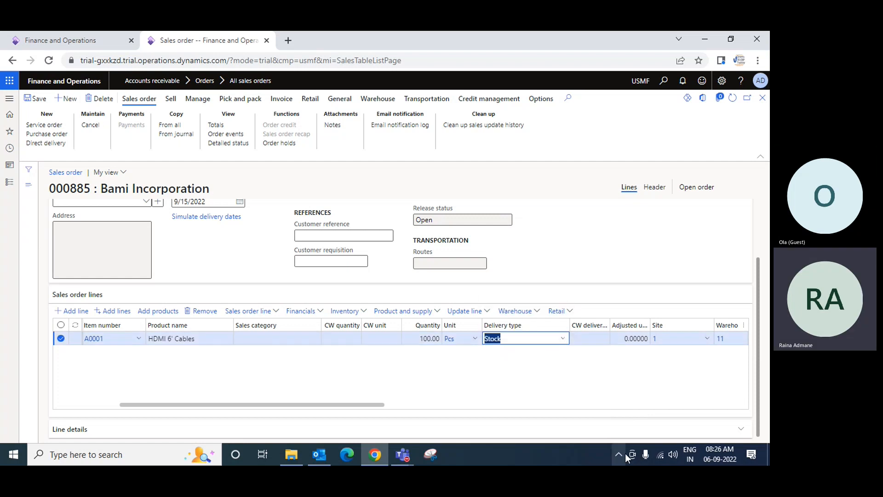
Widen the Adjusted unit price column in the sales order lines so its full heading fits.
key("Tab")
key("Tab")
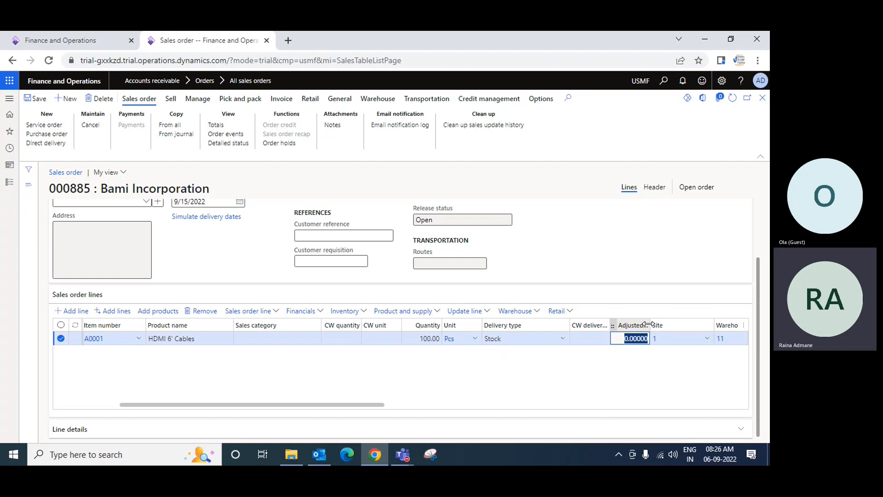
left_click_drag(652, 323, 680, 325)
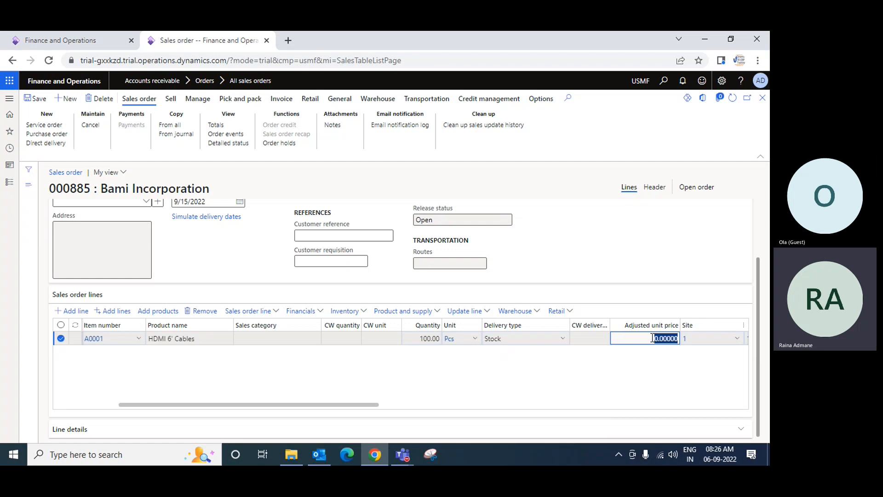
Set the unit price of the HDMI 6' Cables line to 250, leaving its adjusted unit price, site and warehouse fields as they are.
scroll(652, 338, "up", 2)
left_click(660, 397)
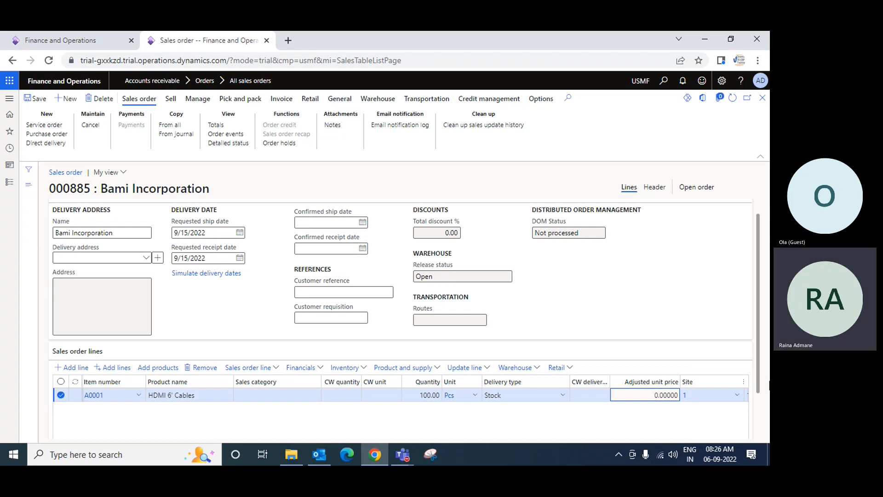
left_click(648, 395)
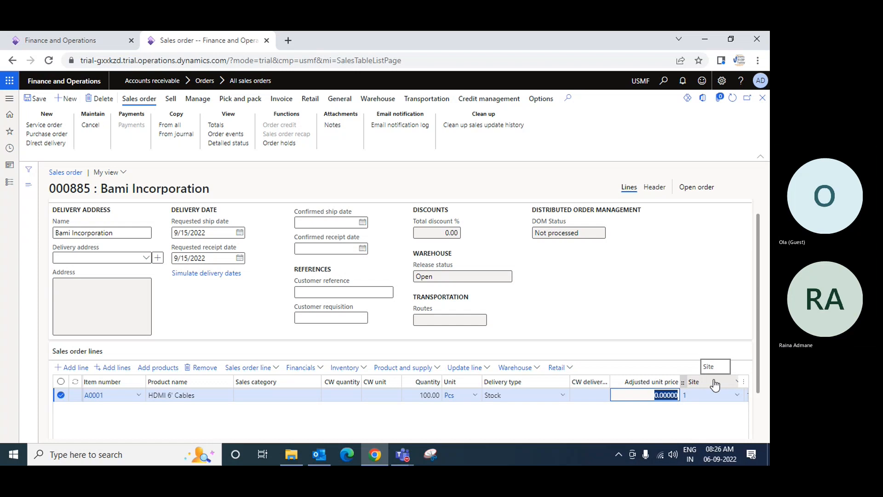
key("Tab")
key("shift+Tab")
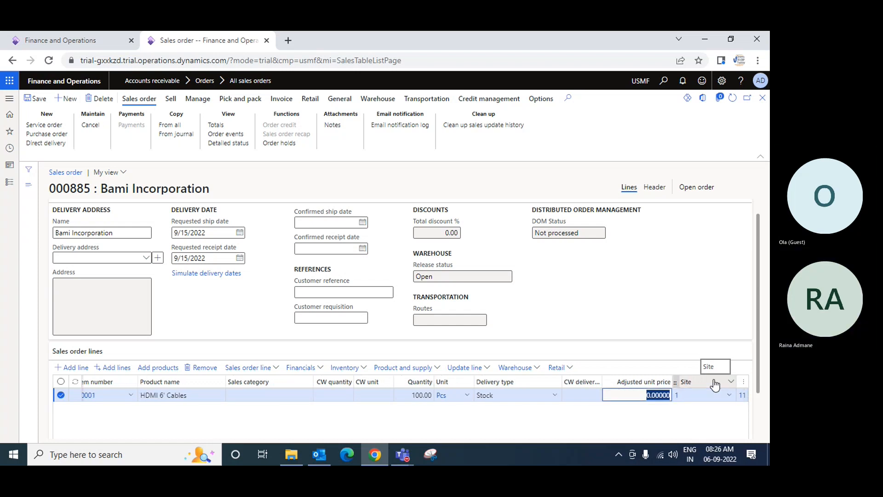
key("Tab")
key("Tab")
key("Tab")
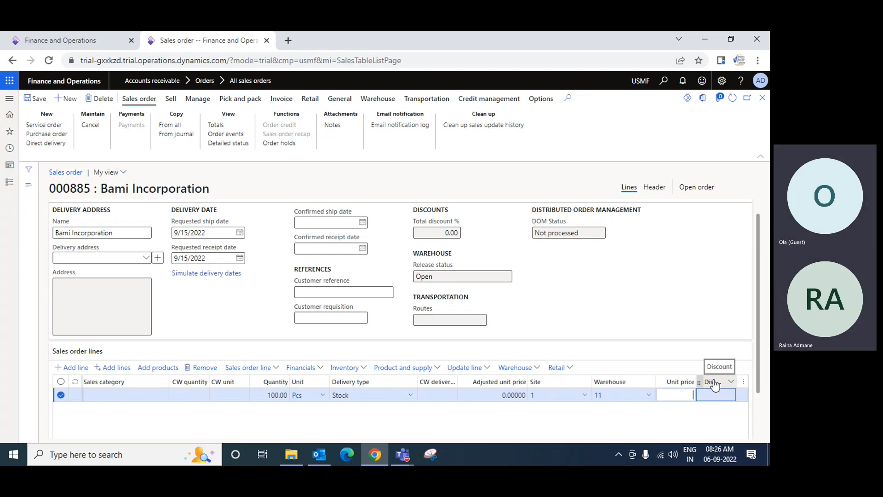
type("2")
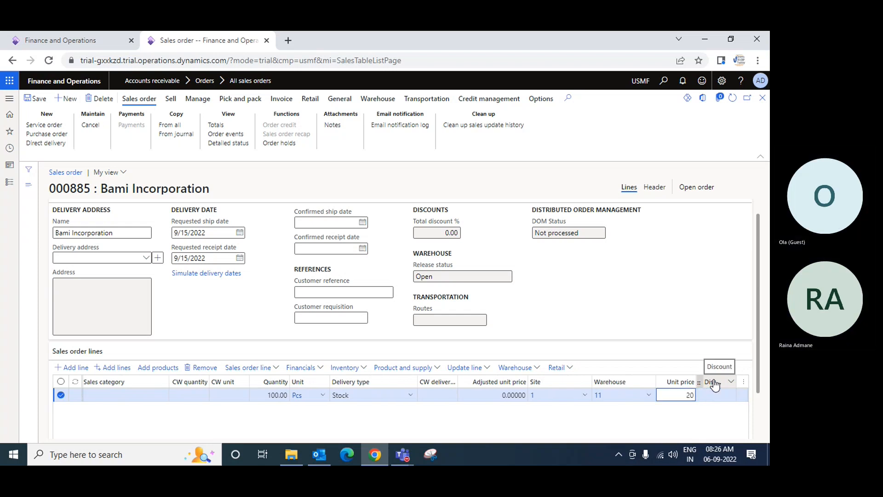
type("0")
key("BackSpace")
type("0")
key("Tab")
key("Tab")
key("Tab")
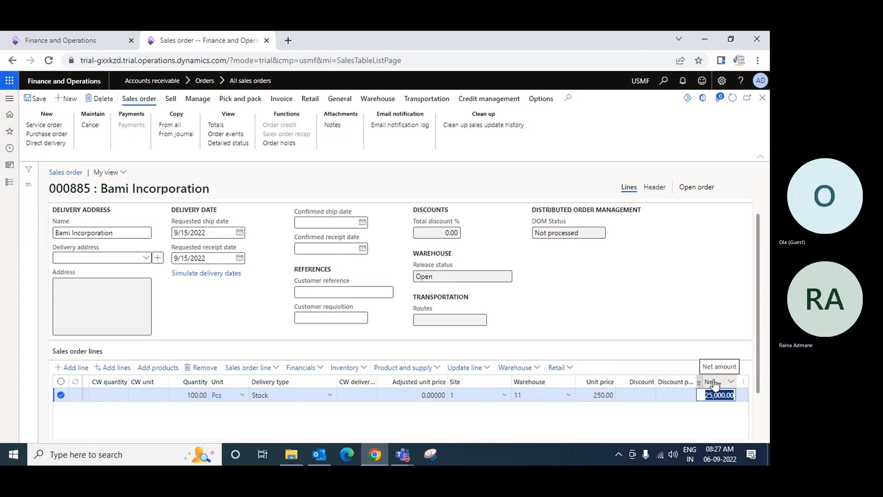
Try a discount of 25 on the HDMI 6' Cables line, and clear the discount field again.
key("shift+Tab")
key("shift+Tab")
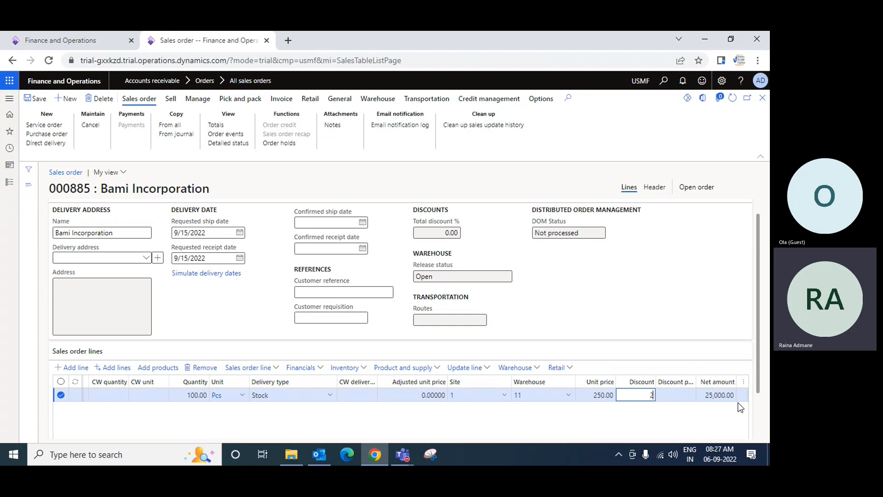
type("25")
key("Tab")
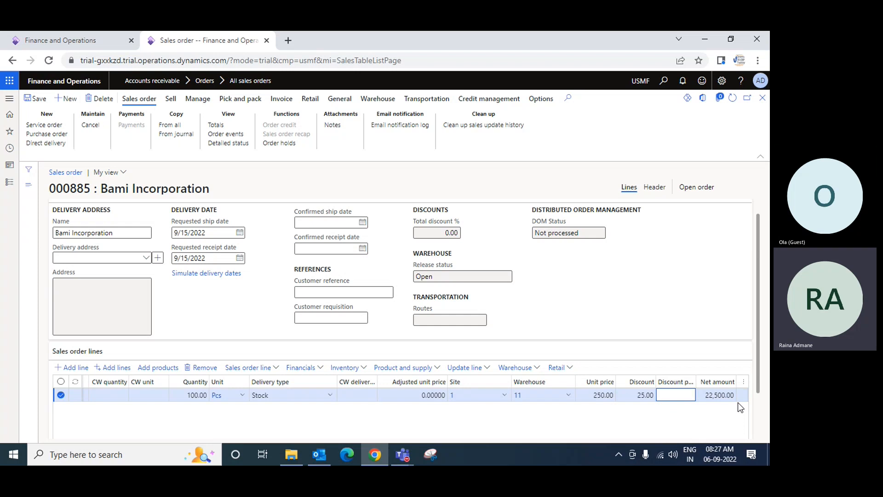
key("shift+Tab")
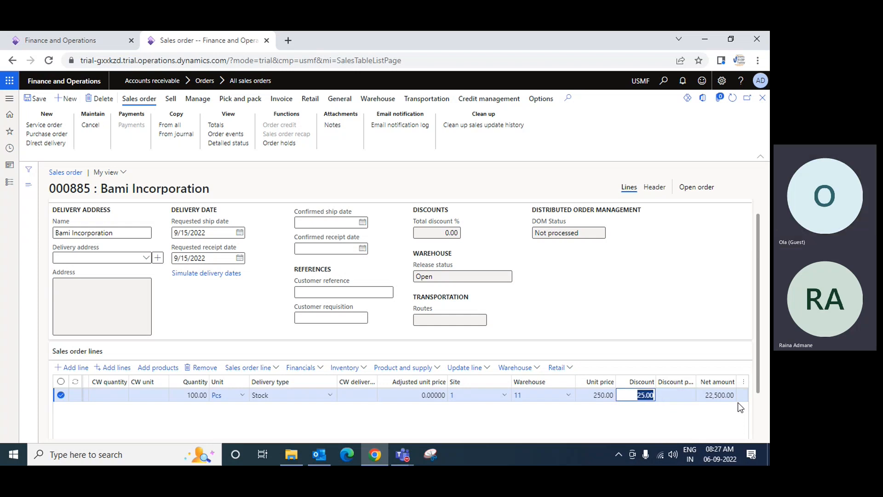
key("BackSpace")
key("Tab")
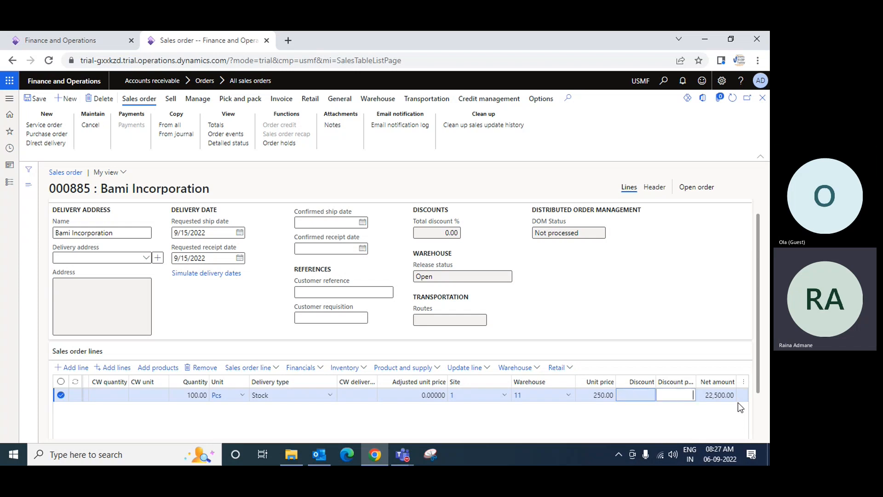
Set the discount percent of the HDMI 6' Cables line to 10.
type("1")
key("Tab")
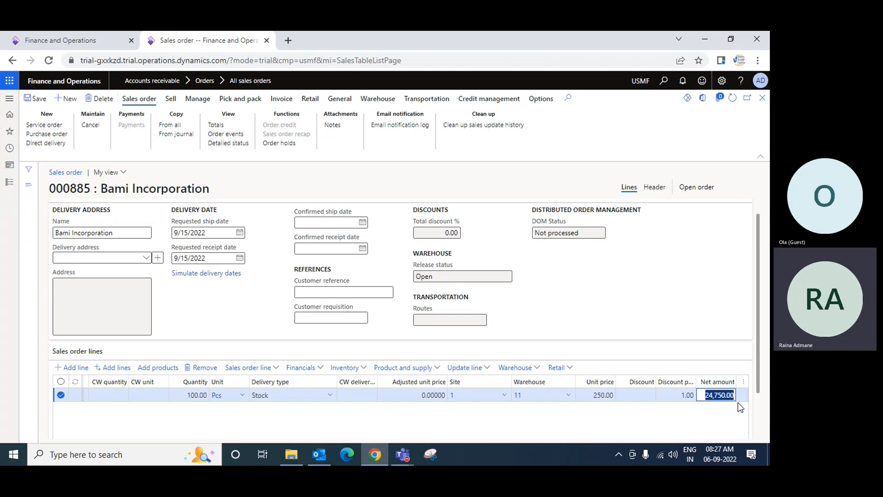
left_click(679, 394)
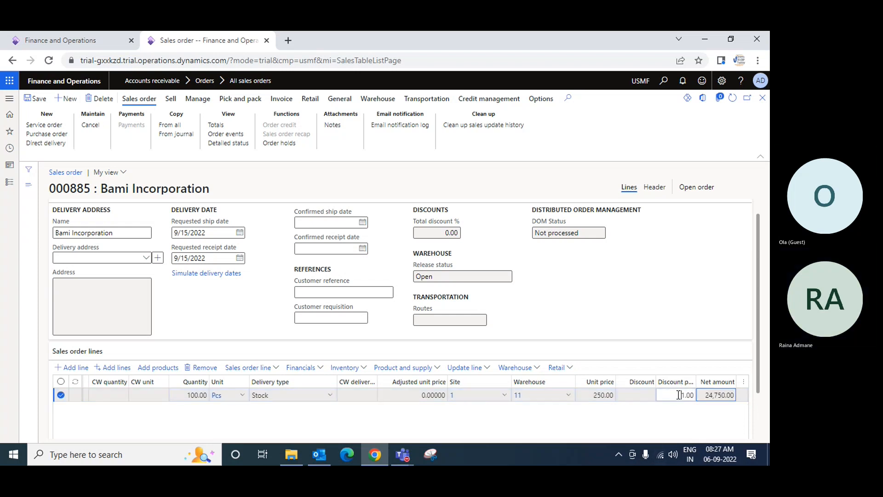
type("10")
key("Tab")
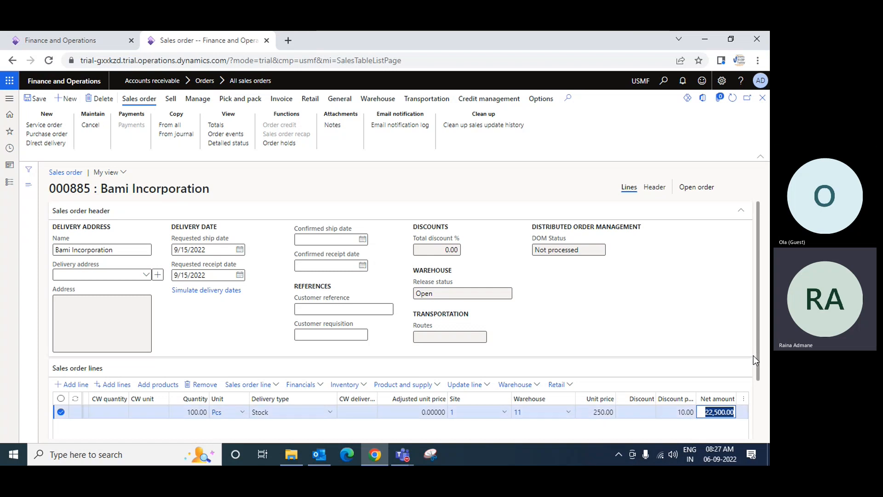
Try to set the HDMI 6' Cables line's quantity to 1, cancelling the overwriting of prices and discounts and leaving the unit preview.
left_click_drag(754, 356, 752, 412)
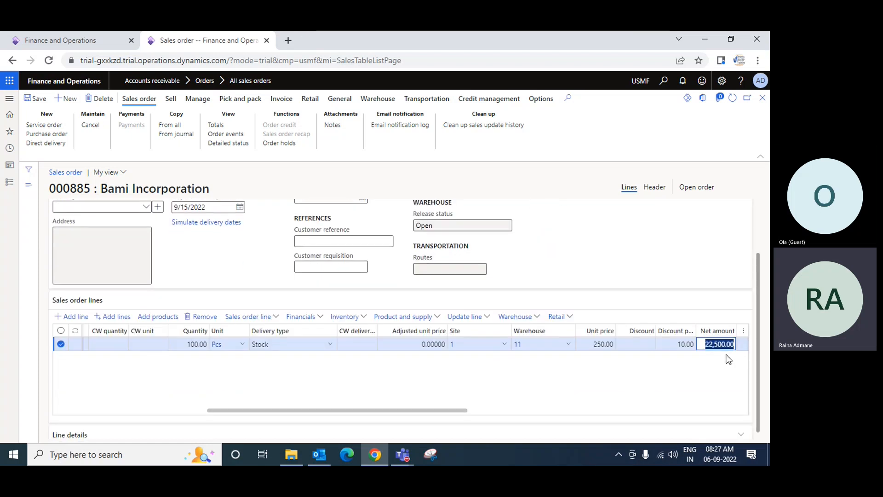
left_click_drag(426, 413, 467, 408)
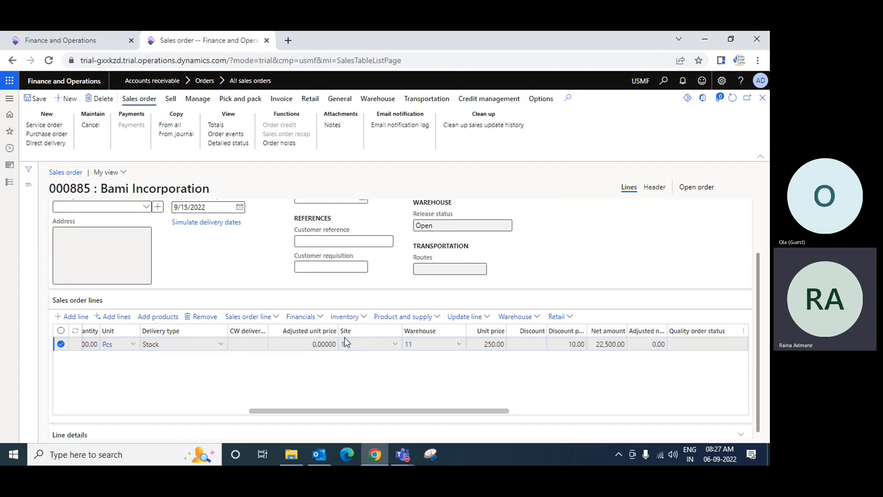
left_click_drag(280, 410, 200, 413)
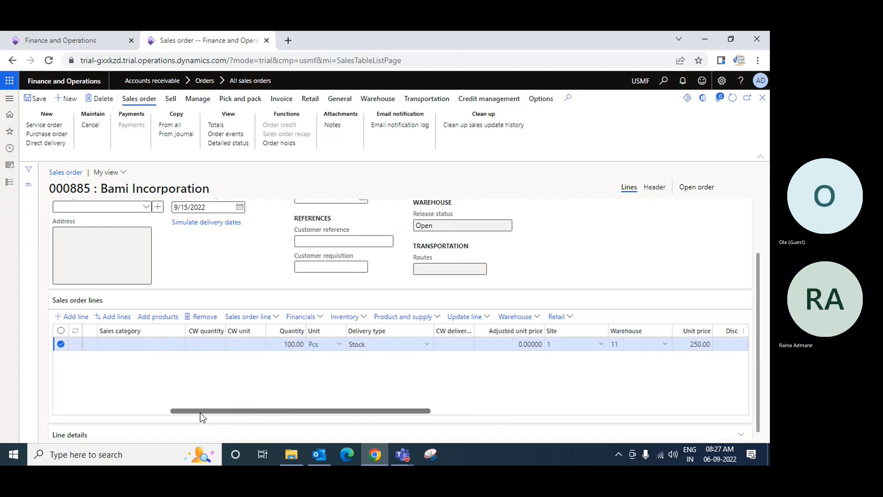
left_click(294, 344)
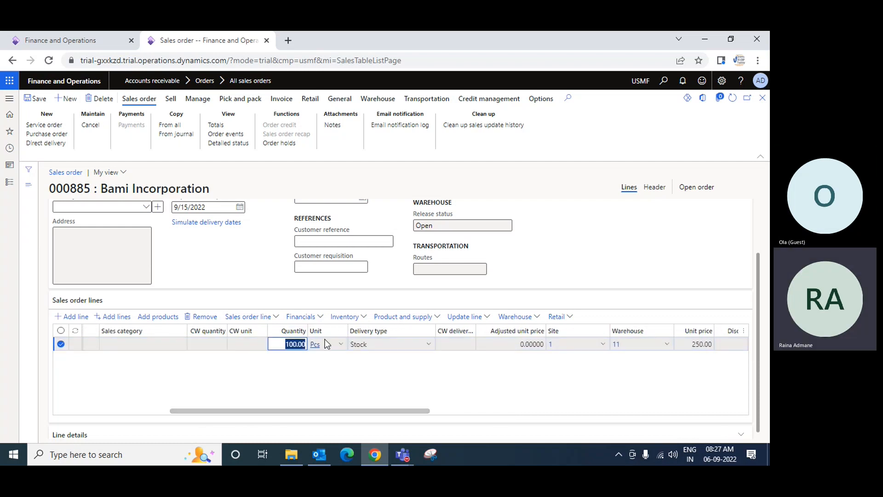
type("1")
key("Tab")
key("Tab")
key("Tab")
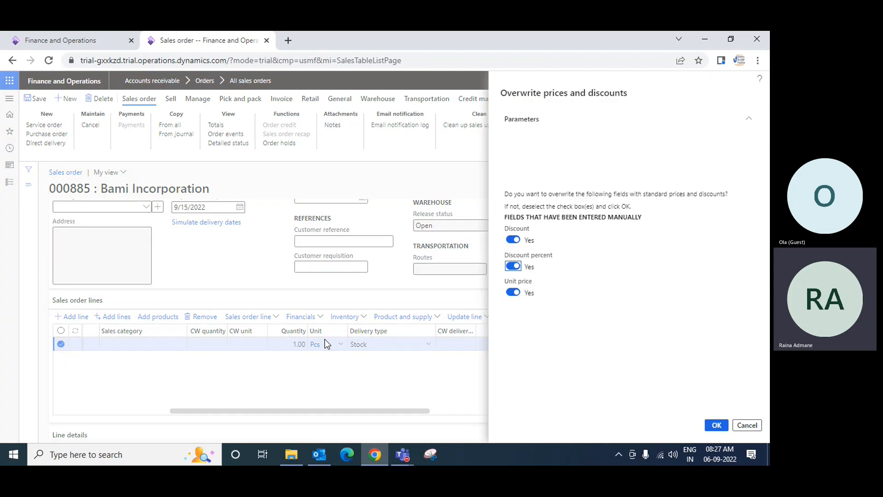
left_click(749, 425)
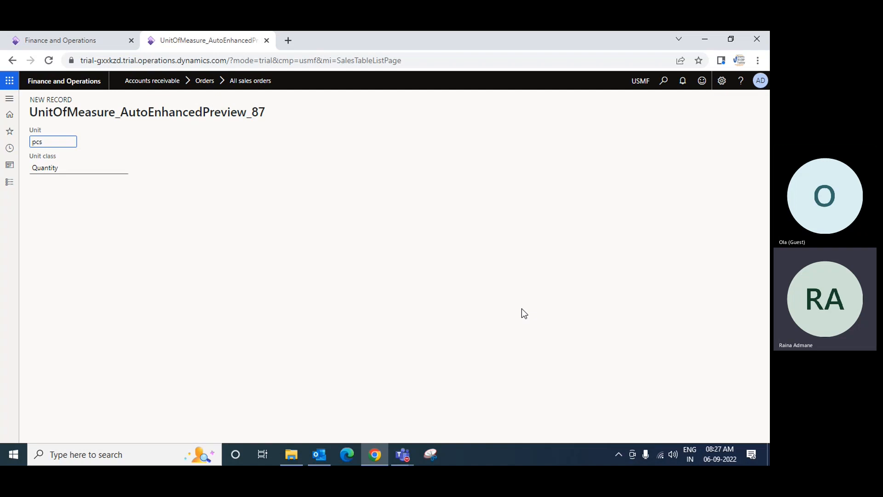
key("Escape")
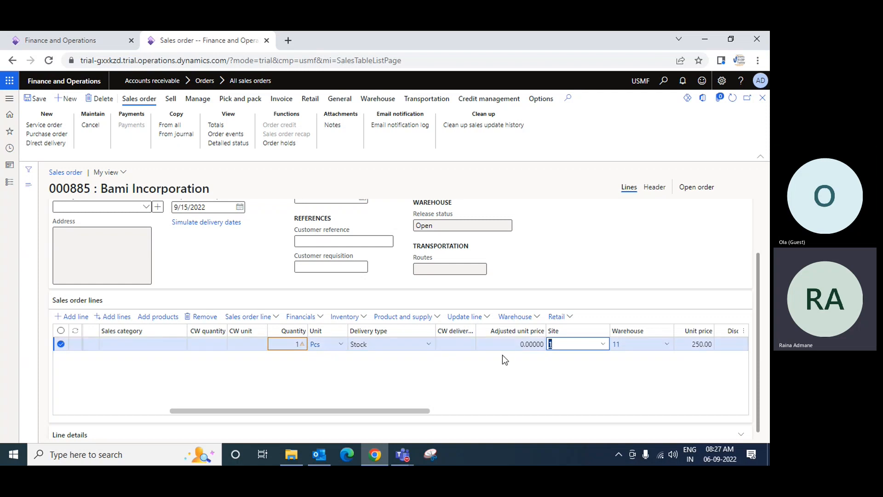
Try to apply the quantity of 1 by moving through the order line's fields, and dismiss the validation error.
key("Tab")
key("Tab")
left_click(301, 346)
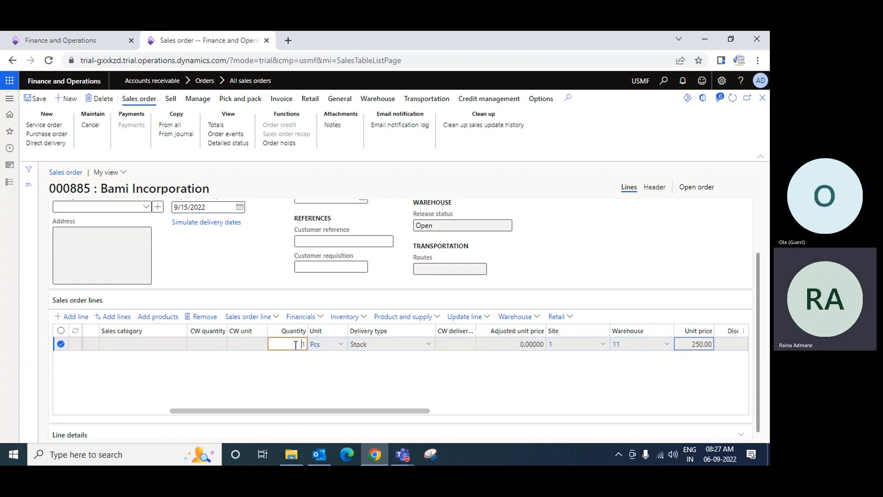
key("Tab")
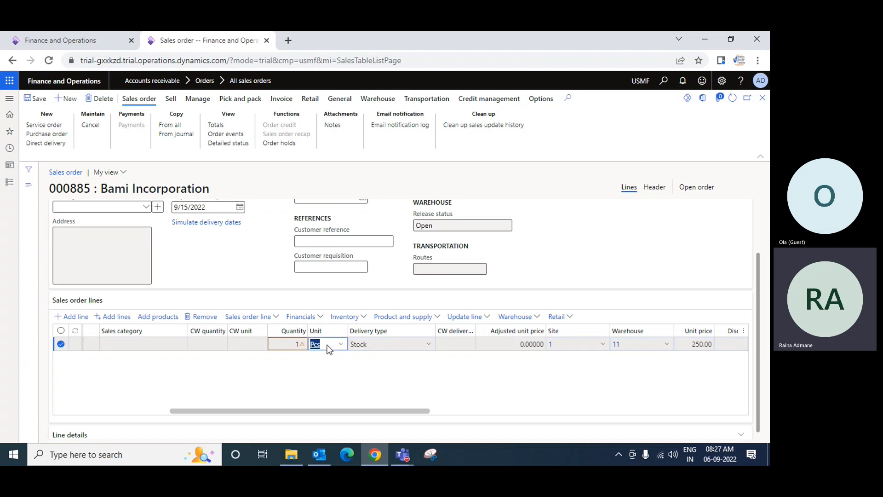
key("Tab")
key("Tab")
key("Tab")
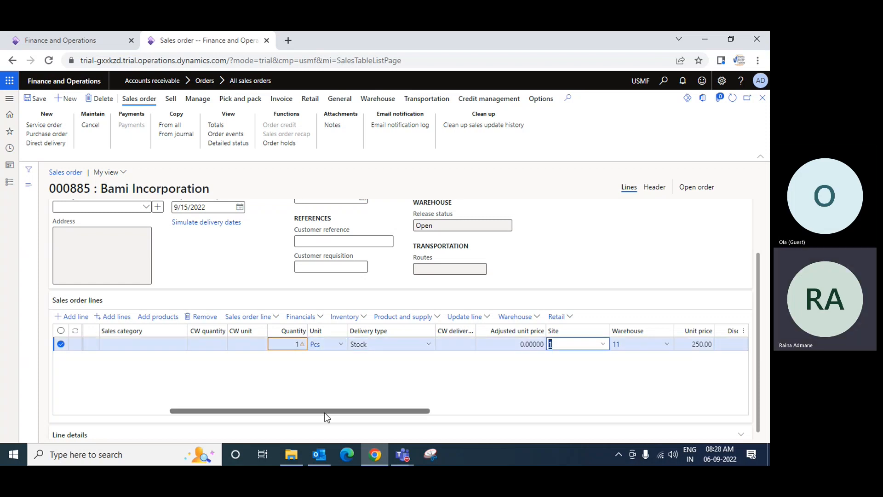
left_click_drag(325, 413, 485, 410)
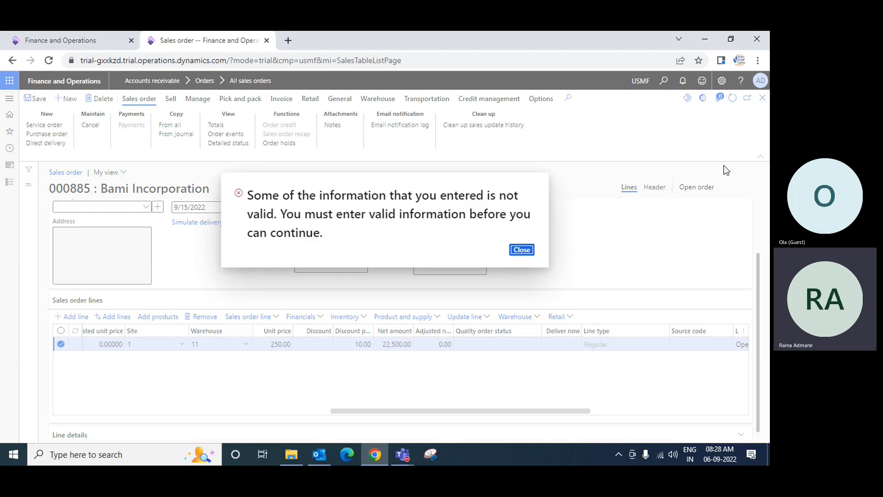
left_click(521, 251)
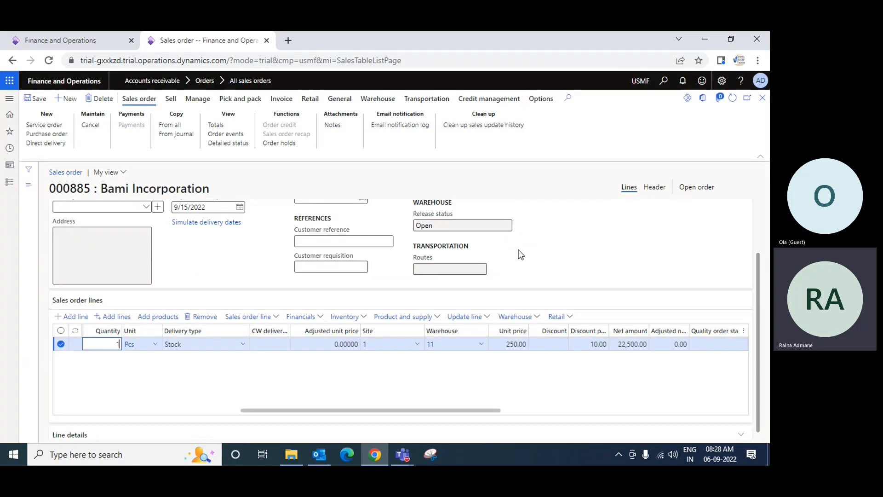
Check the discount and discount percent fields of the HDMI 6' Cables line.
left_click_drag(418, 411, 496, 415)
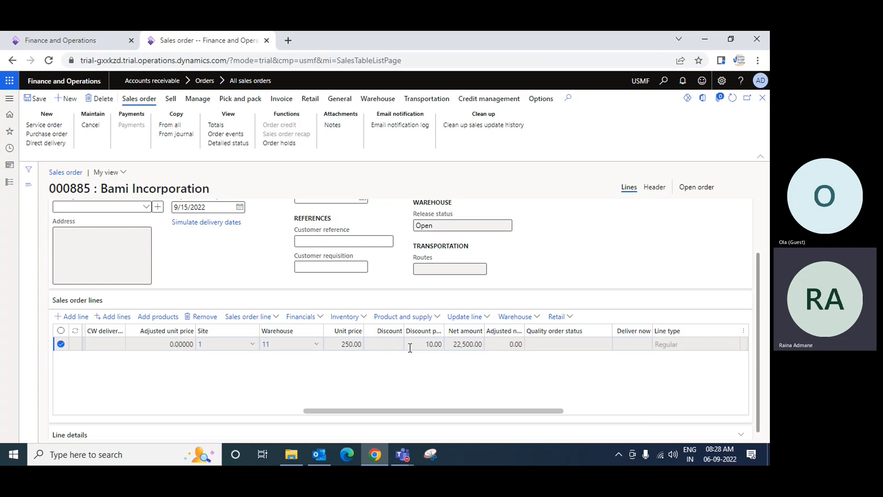
left_click(424, 344)
left_click(390, 344)
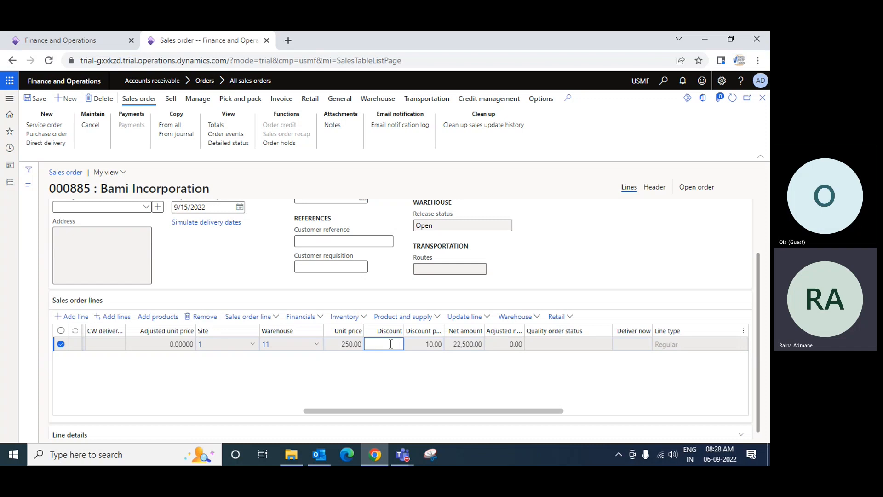
left_click(436, 344)
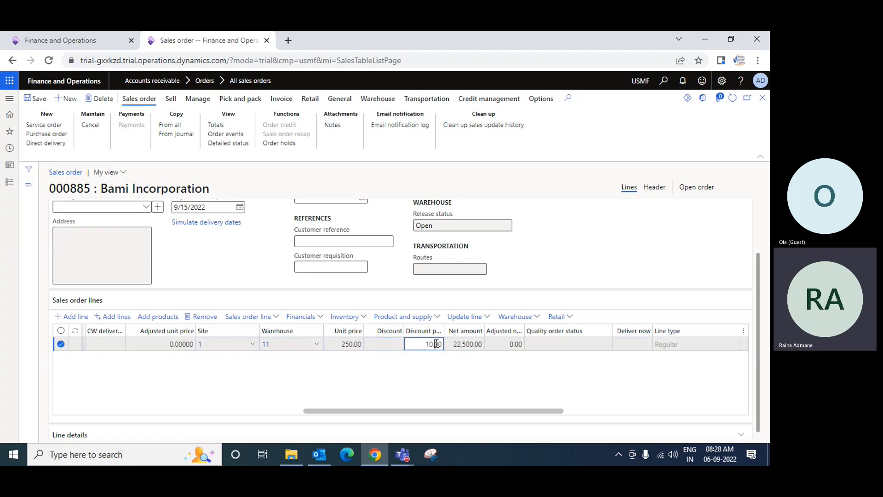
Set the quantity of the HDMI 6' Cables line back to 100.
left_click_drag(407, 412, 248, 418)
left_click(354, 344)
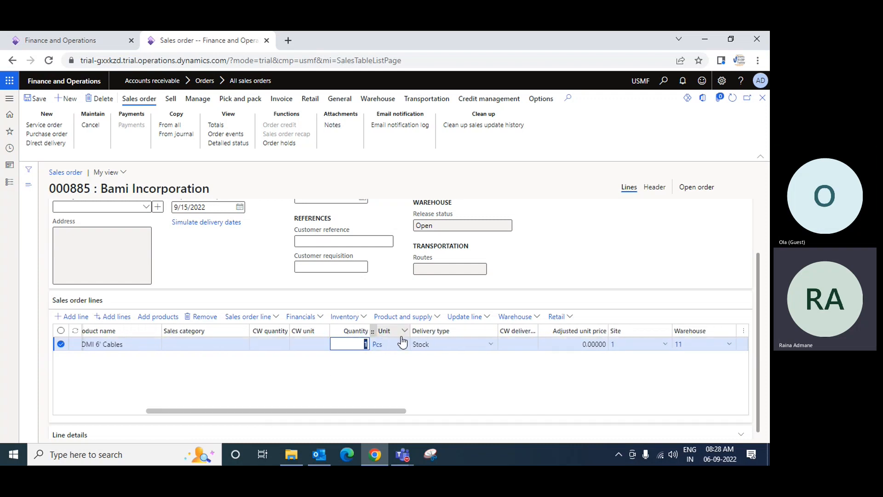
type("1")
key("Tab")
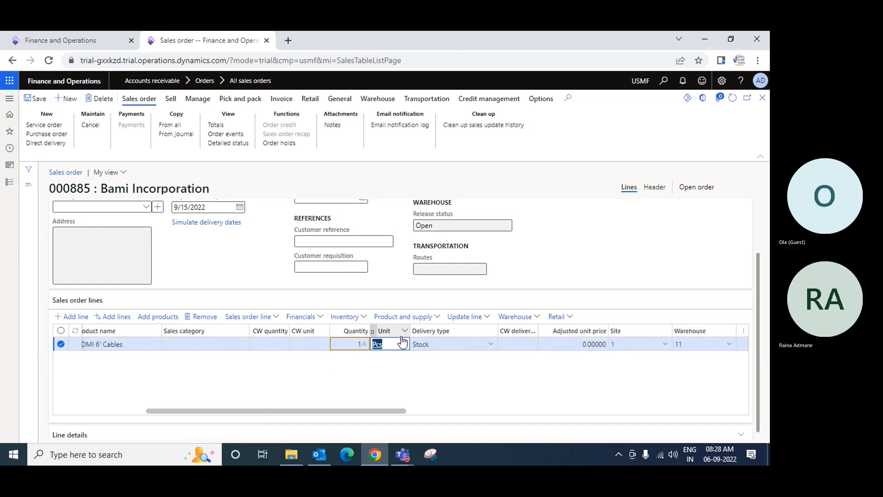
left_click(349, 346)
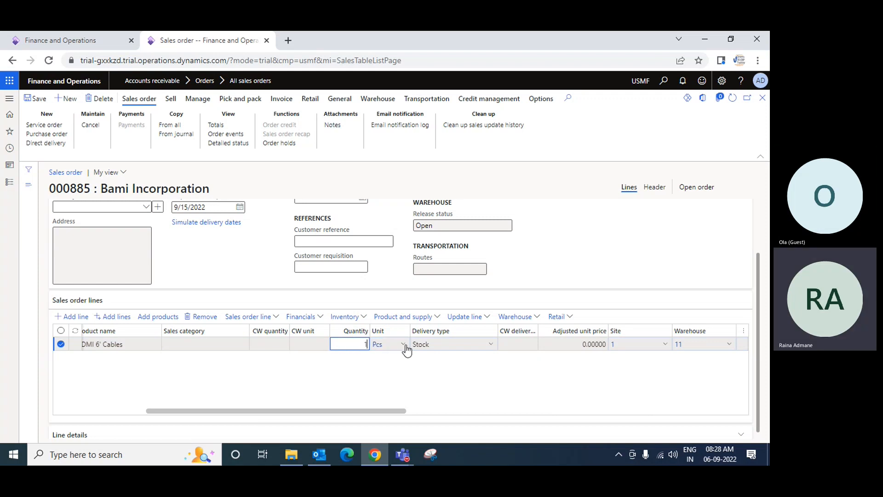
type("00")
key("Tab")
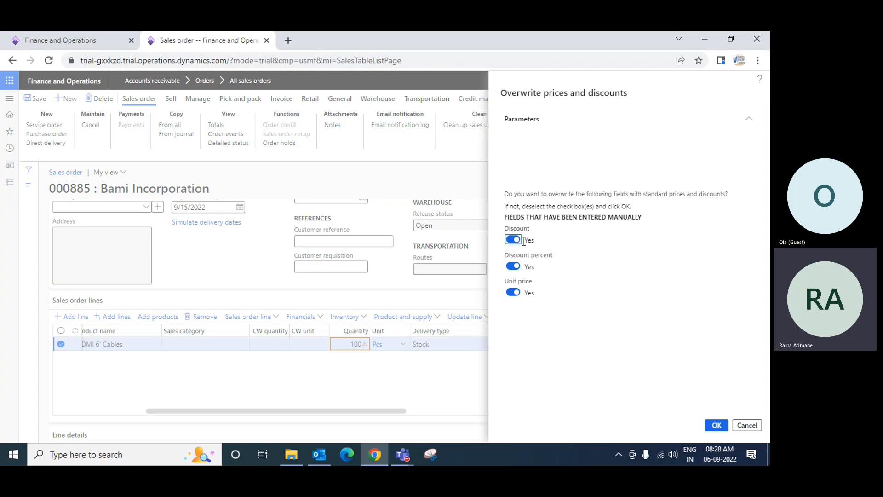
Decline overwriting the discount, discount percent and unit price with standard values, confirm, and return to the line's quantity field.
left_click(523, 242)
left_click(520, 266)
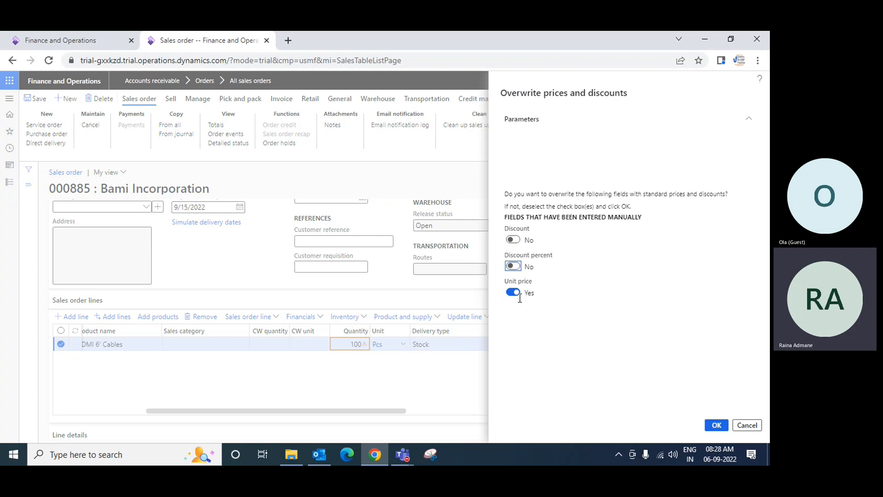
left_click(514, 293)
left_click(715, 426)
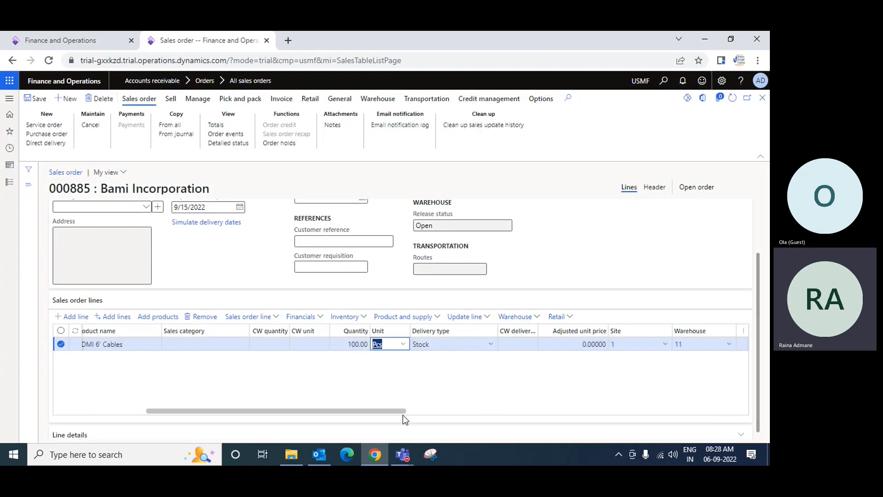
left_click_drag(403, 412, 424, 408)
left_click(226, 346)
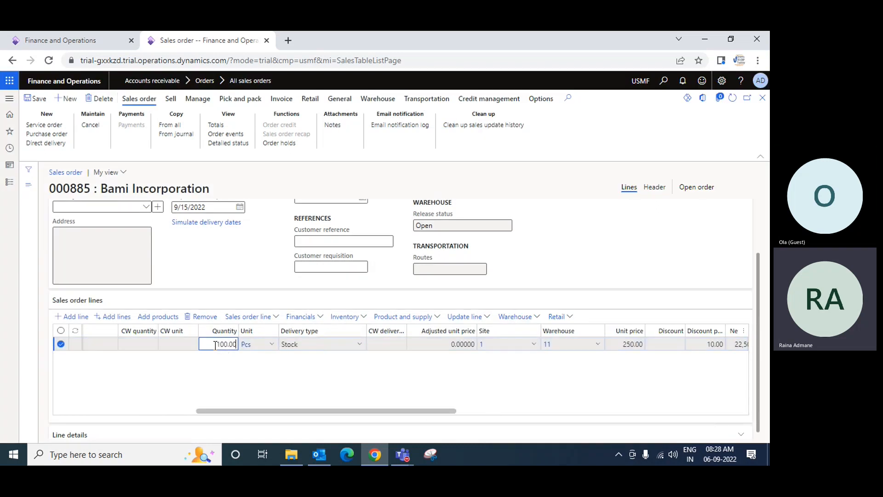
Set the HDMI 6' Cables line's quantity to 1 and decline overwriting its discount, discount percent and unit price.
type("1")
key("Tab")
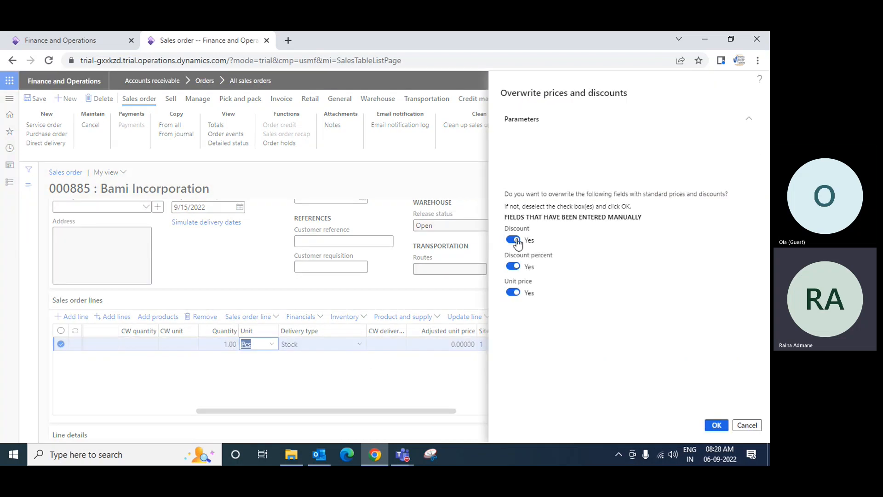
left_click(512, 240)
left_click(513, 267)
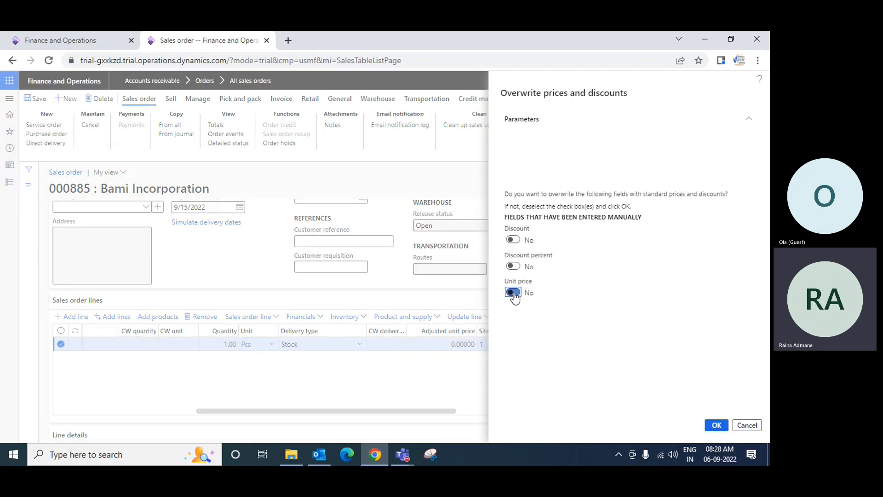
left_click(513, 293)
left_click(717, 426)
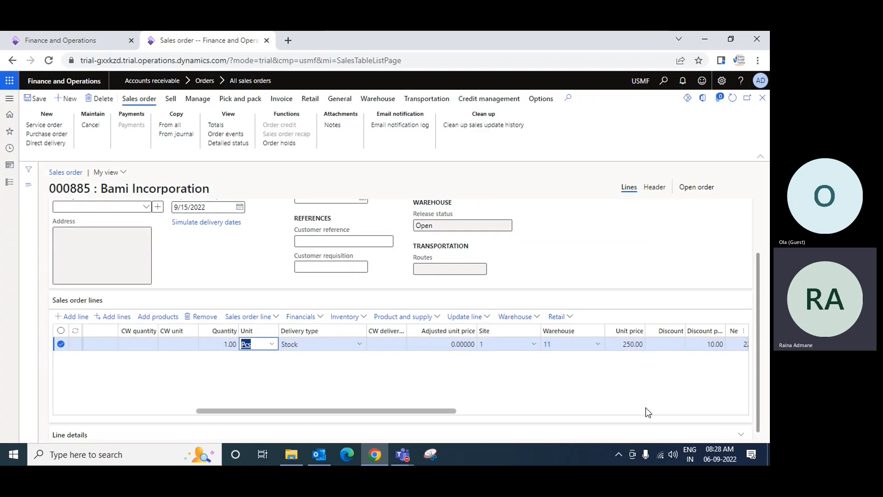
Set the HDMI 6' Cables line's discount amount to 100 and clear its discount percent.
key("Tab")
key("Tab")
key("Tab")
key("Tab")
key("Tab")
key("Tab")
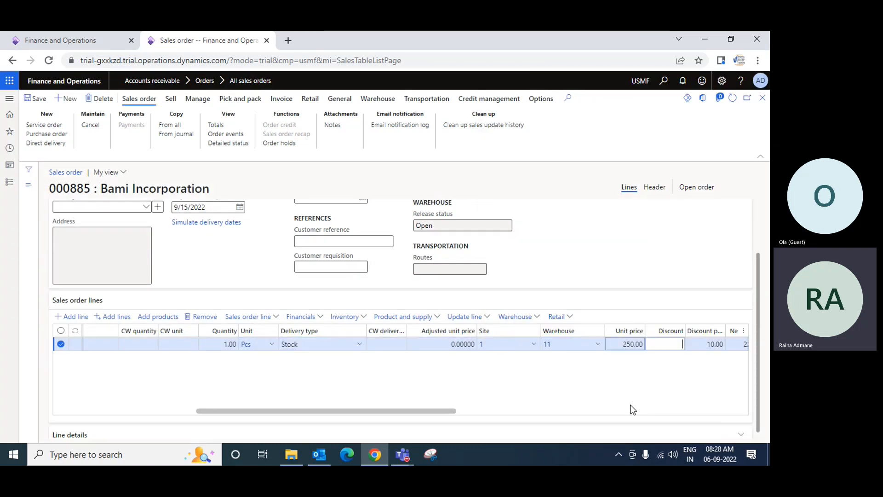
key("Tab")
left_click(477, 410)
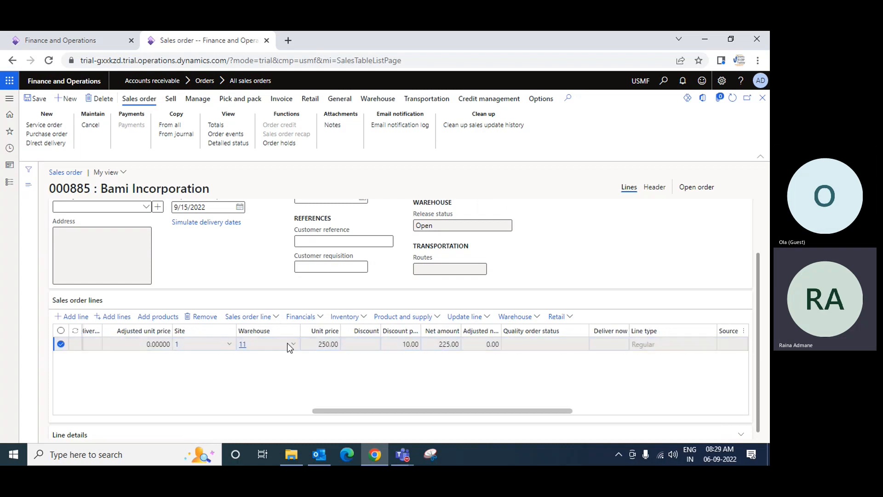
left_click(367, 346)
type("100")
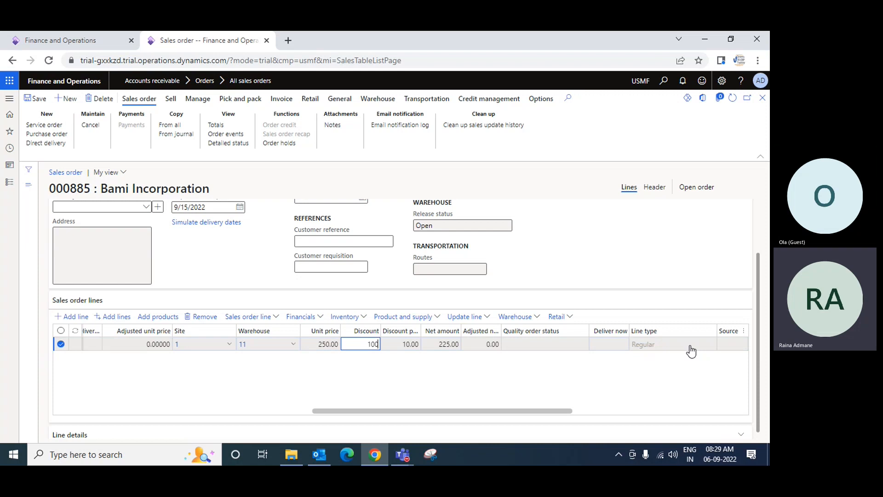
key("Tab")
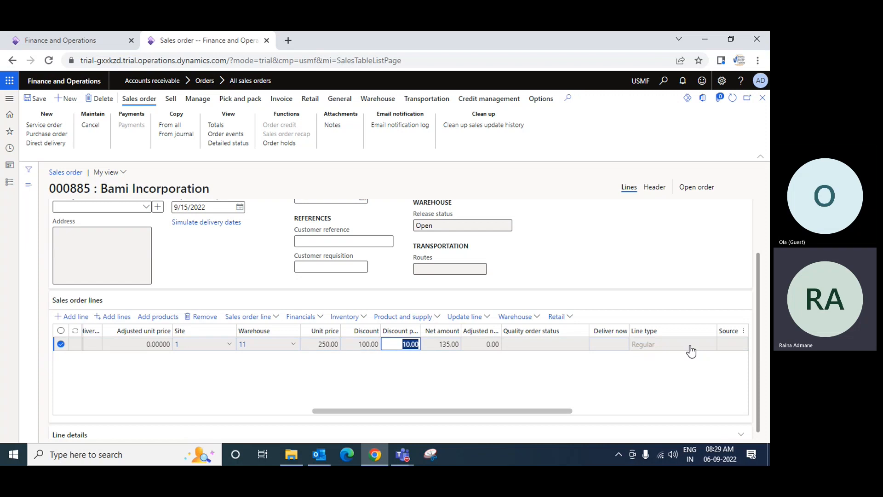
key("BackSpace")
key("Tab")
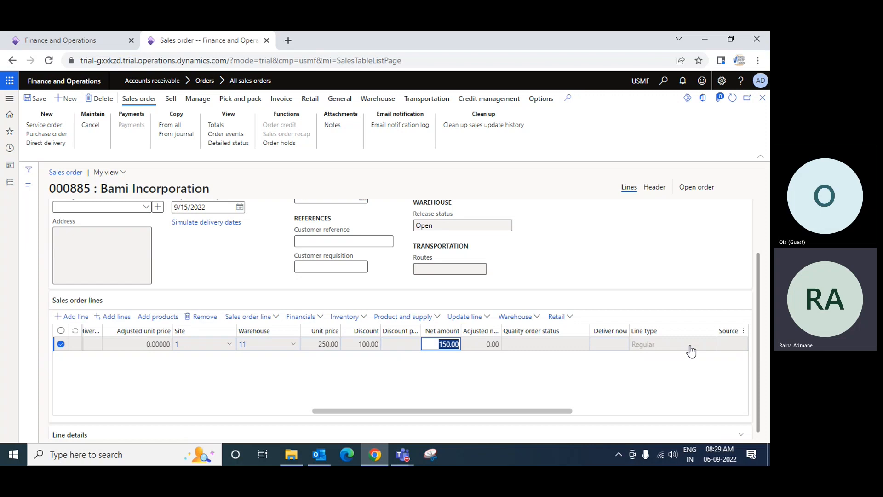
Clear the line's discount amount and set its discount percent back to 10.
key("shift+Tab")
key("shift+Tab")
key("BackSpace")
key("Tab")
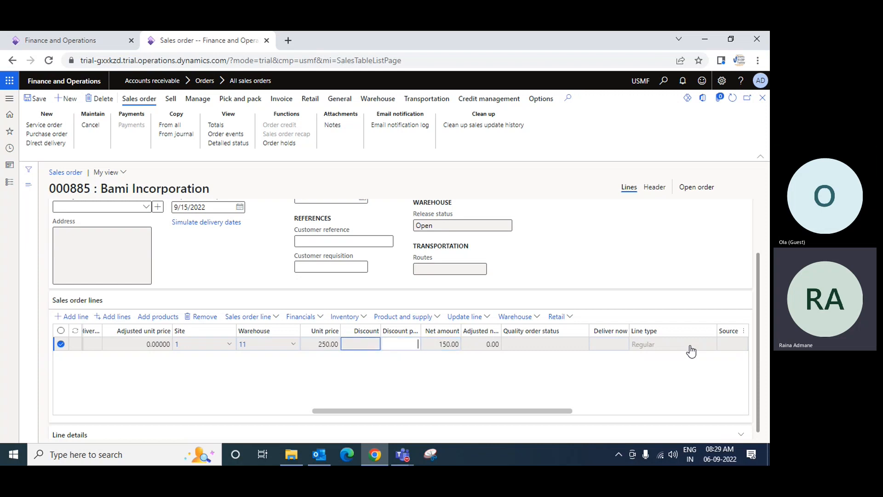
key("Tab")
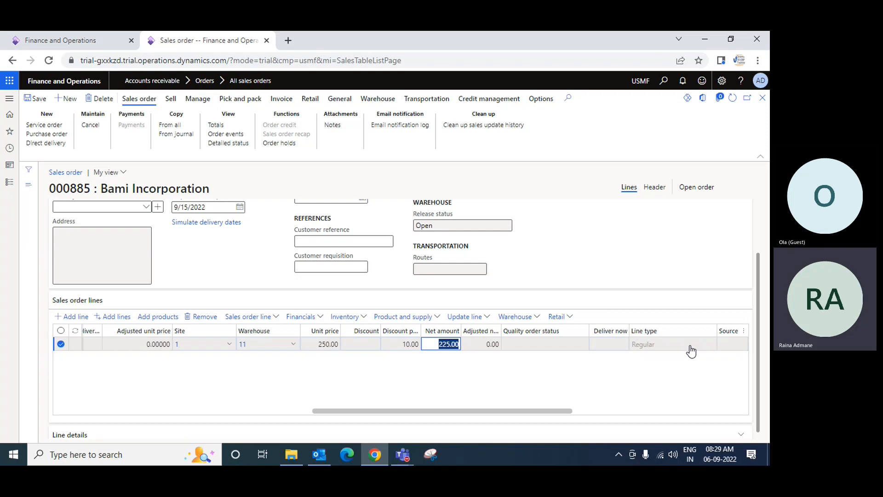
Try to enter the line's unit price as a formula, using 5*10 and +5*10.
key("shift+Tab")
key("shift+Tab")
key("shift+Tab")
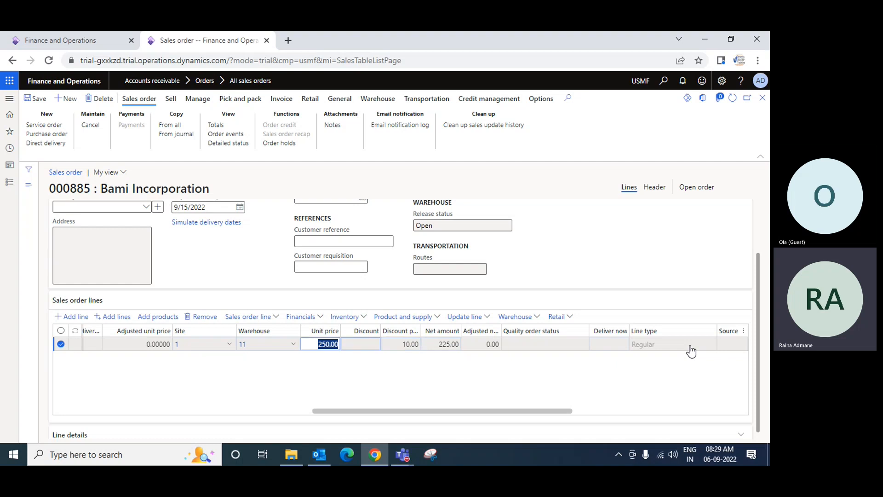
key("BackSpace")
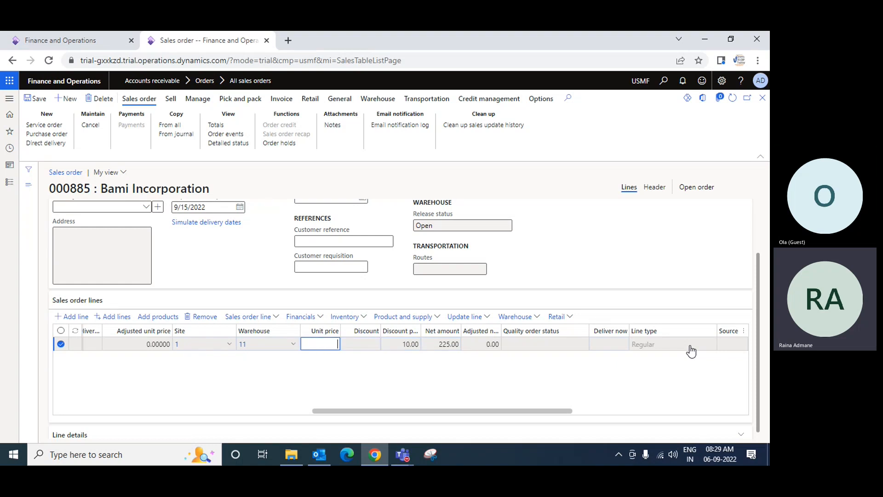
type("5*10")
key("Tab")
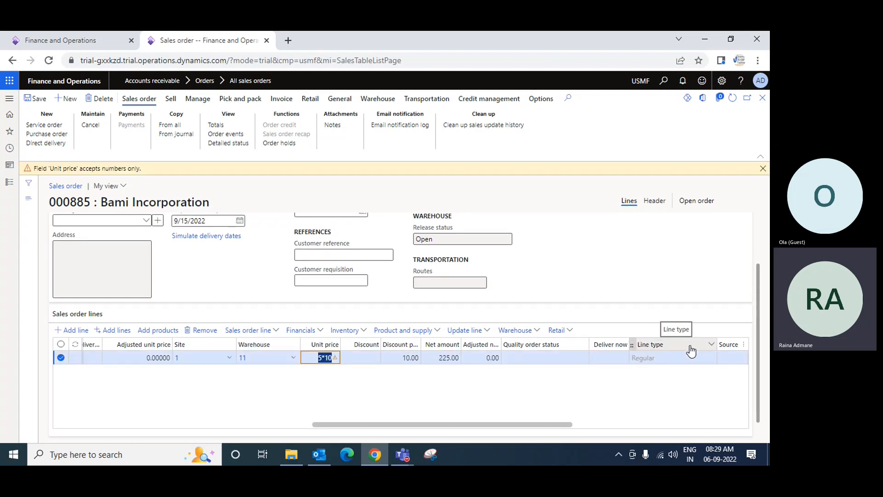
key("Home")
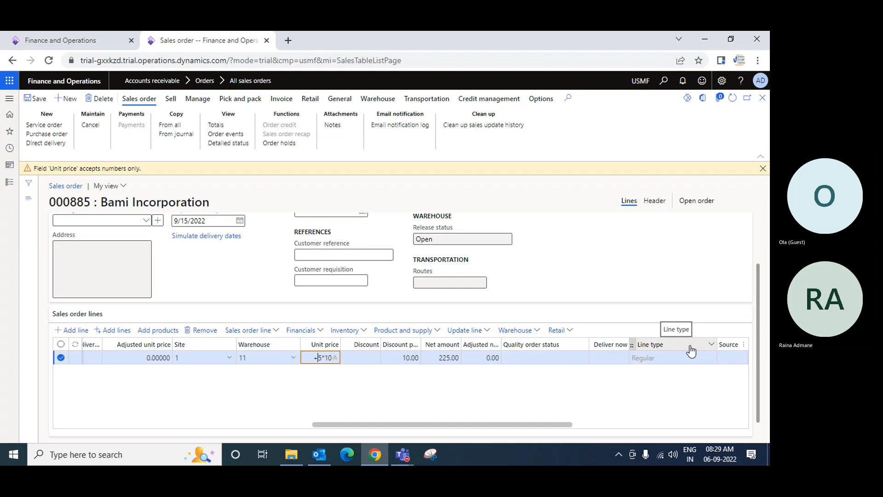
key("Tab")
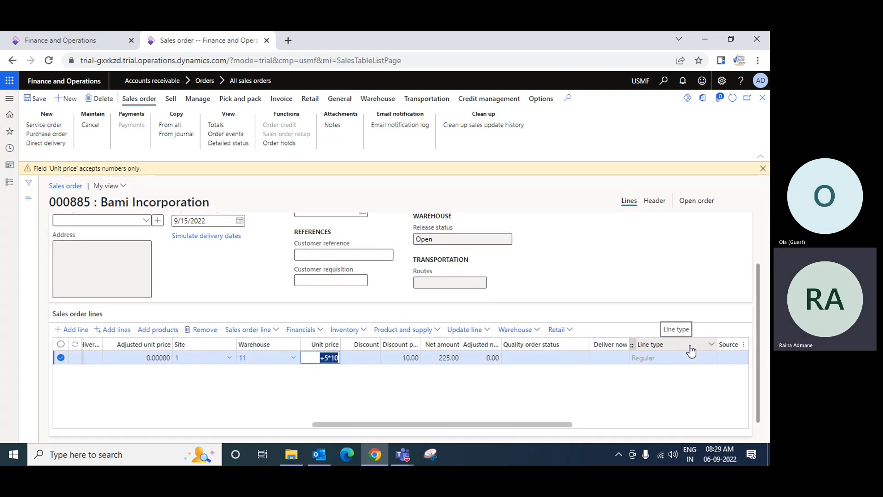
Set the HDMI 6' Cables line's unit price to 100.
type("5")
type("00")
key("Tab")
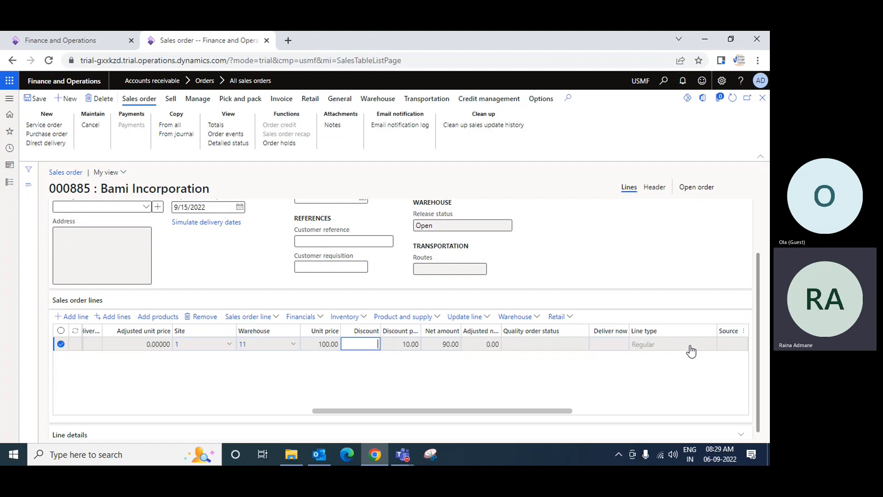
Try the formulas +5*10 and 5*10 as the line's discount amount, and clear the field again.
type("+5*10")
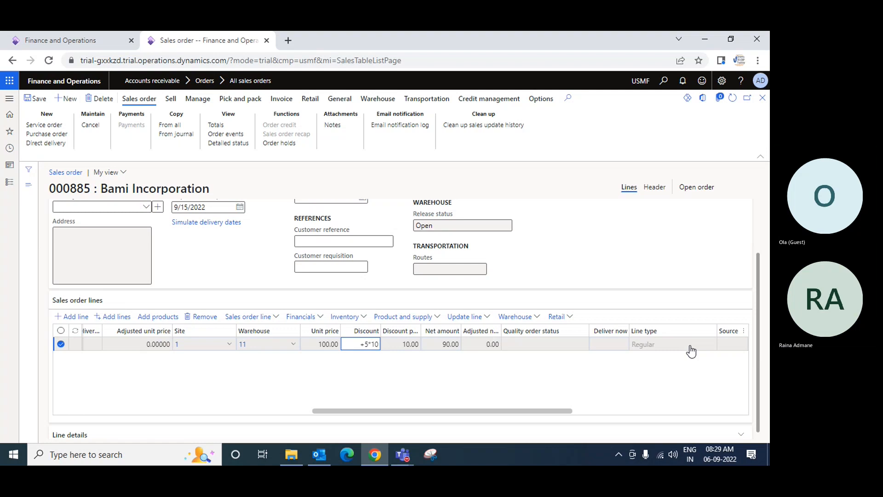
key("Tab")
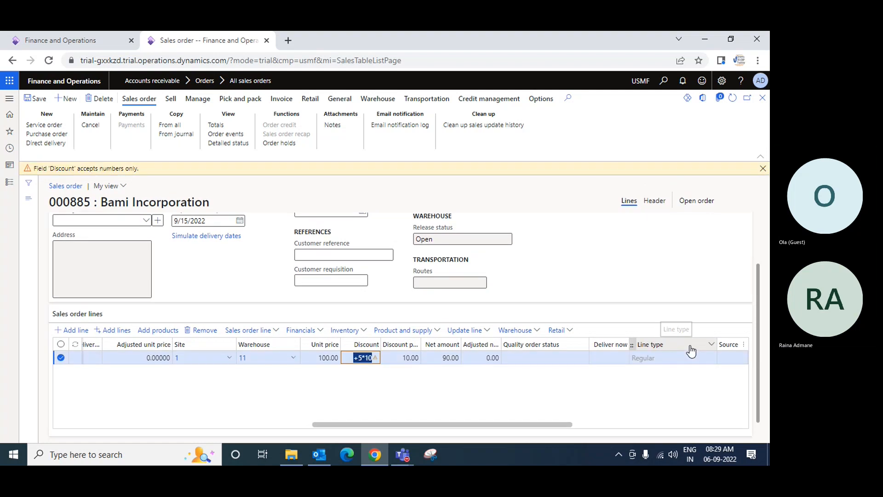
type("5*10")
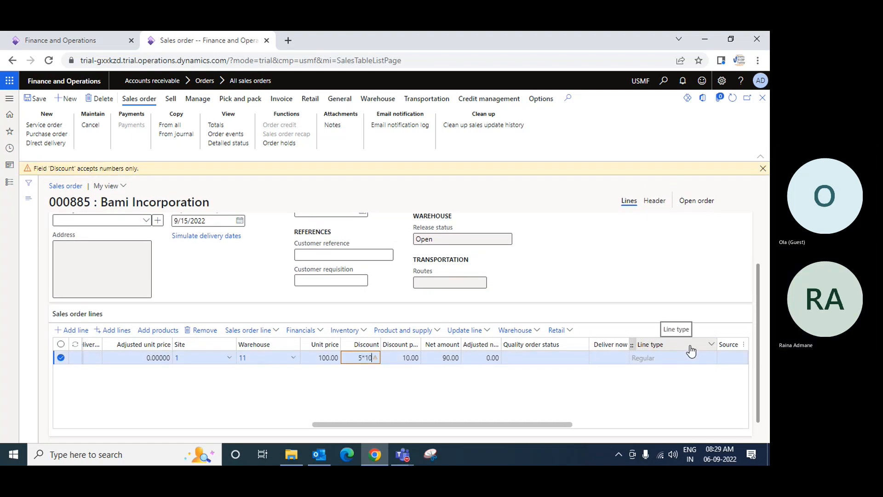
key("Tab")
key("BackSpace")
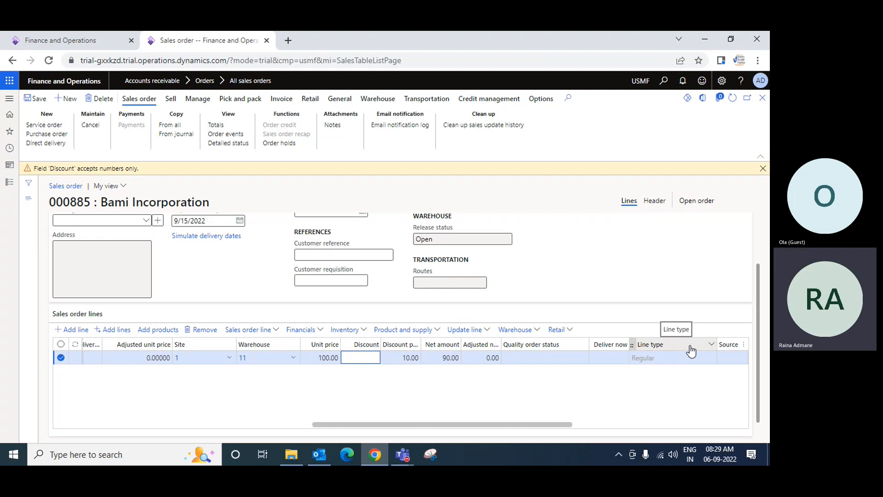
key("Tab")
key("Tab")
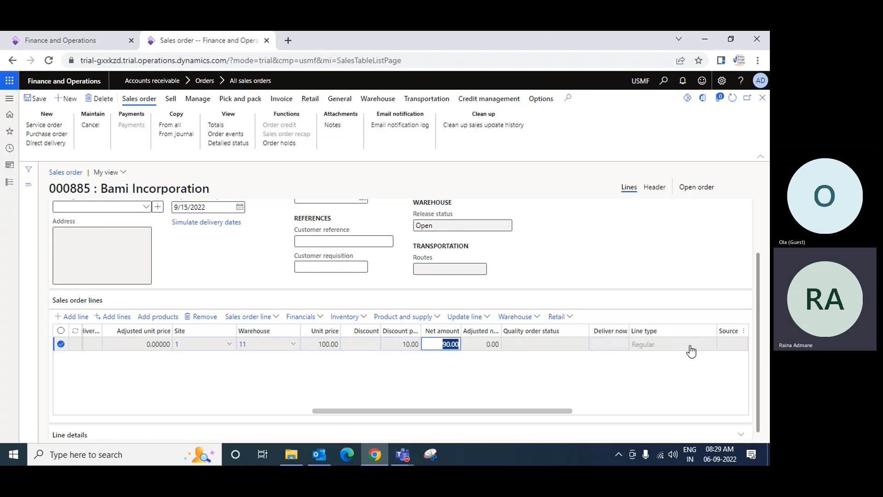
Look through the order line's remaining fields after the net amount, including line type, line status, load and packing quantity.
key("Tab")
key("Tab")
key("Tab")
key("Tab")
key("Tab")
key("Tab")
key("Tab")
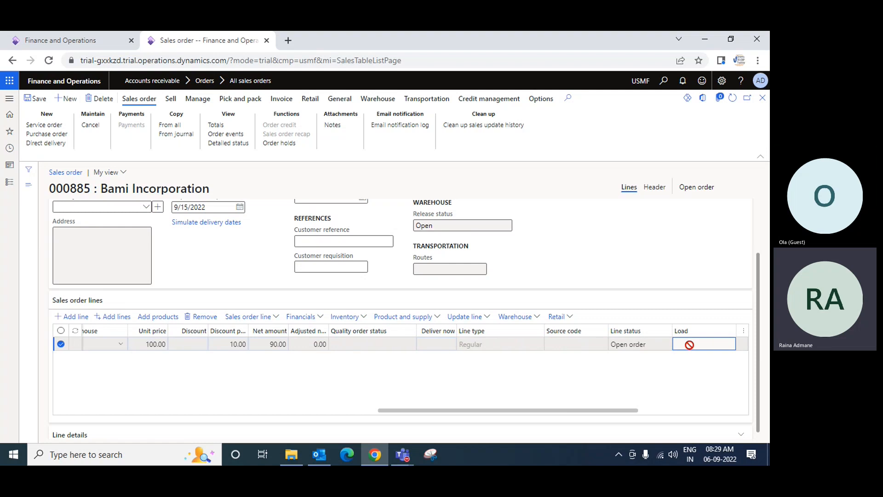
key("Tab")
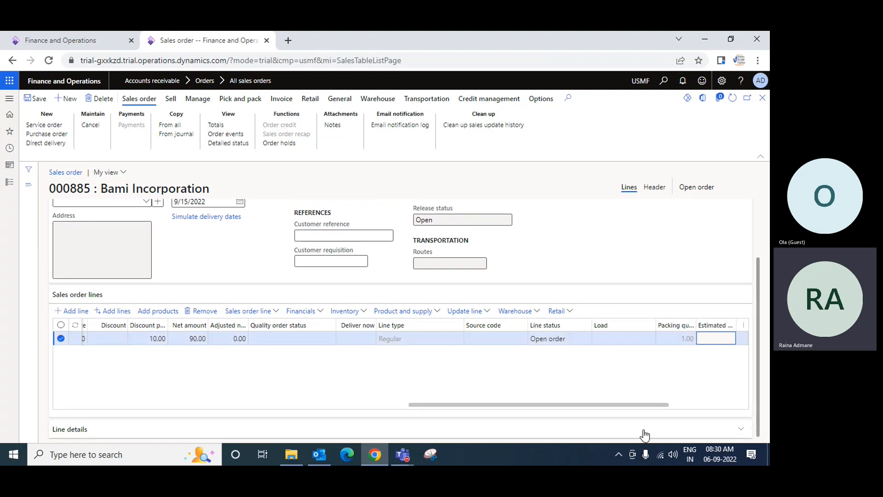
Expand the order line's details and examine its general, setup and address information.
left_click(75, 432)
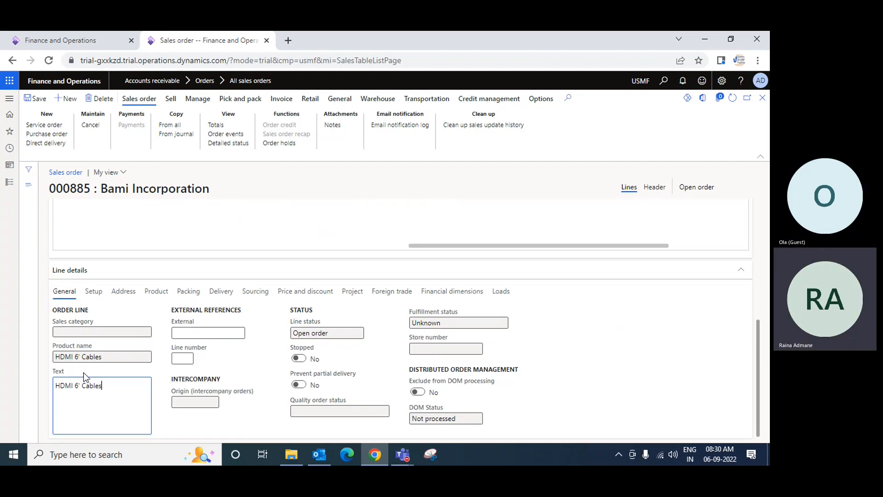
left_click(93, 292)
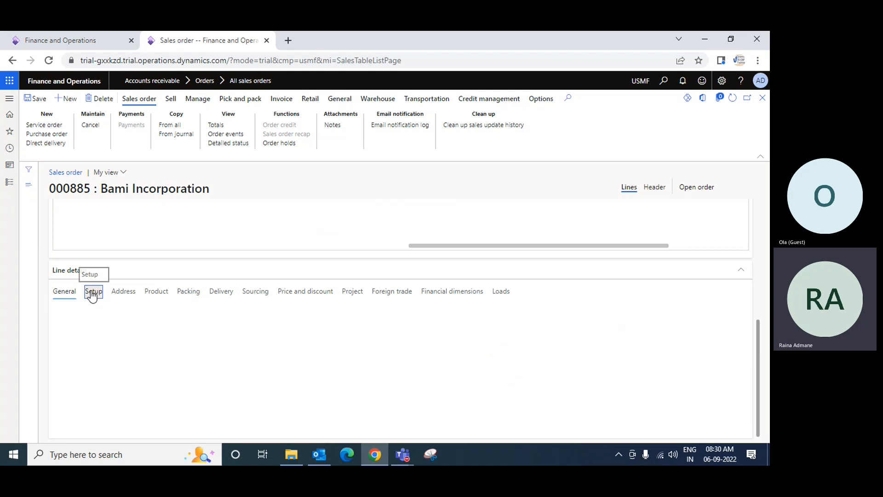
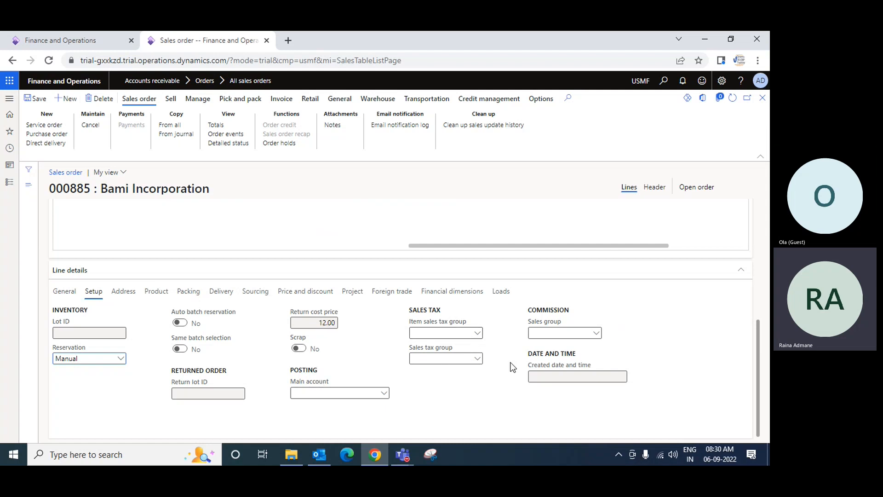
left_click(124, 291)
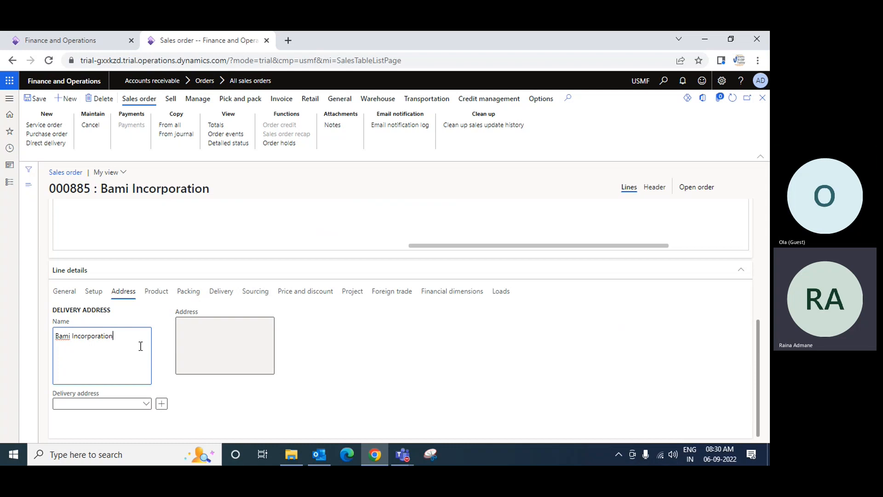
Check the available delivery addresses, start a new one for the order line and name it Bami Incorporation WH1.
left_click(147, 407)
left_click(145, 404)
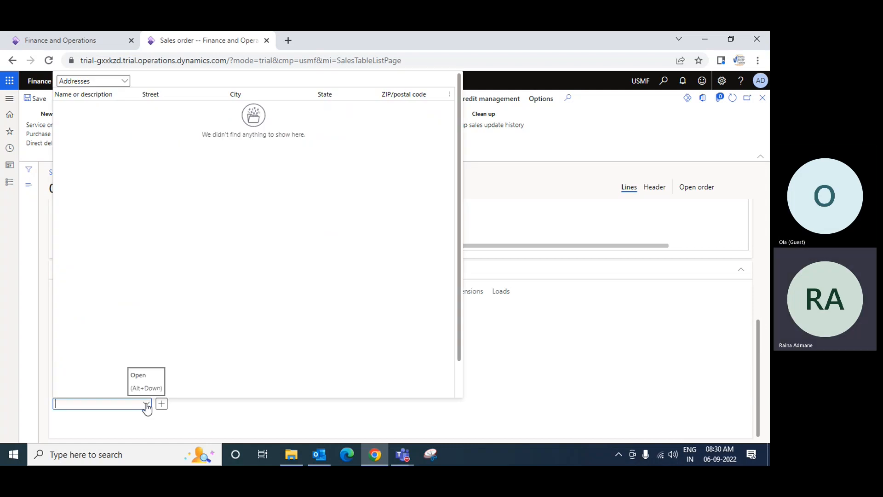
left_click(161, 406)
left_click(161, 406)
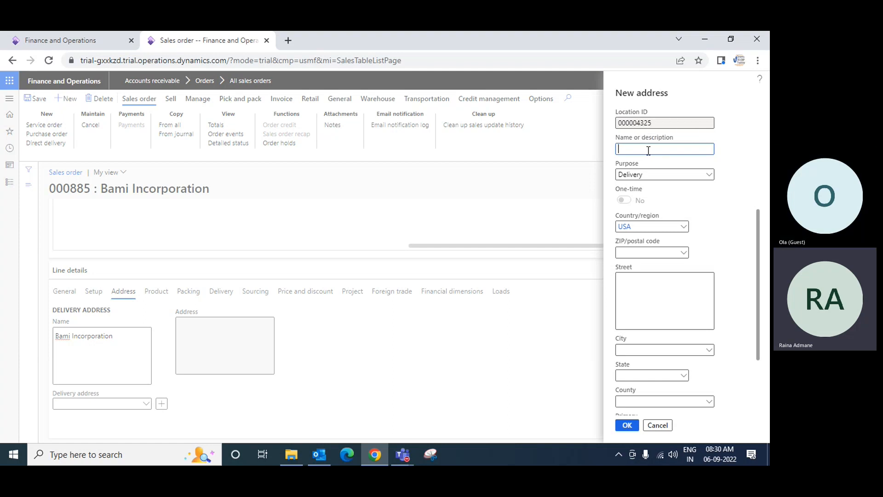
type("mi Inco")
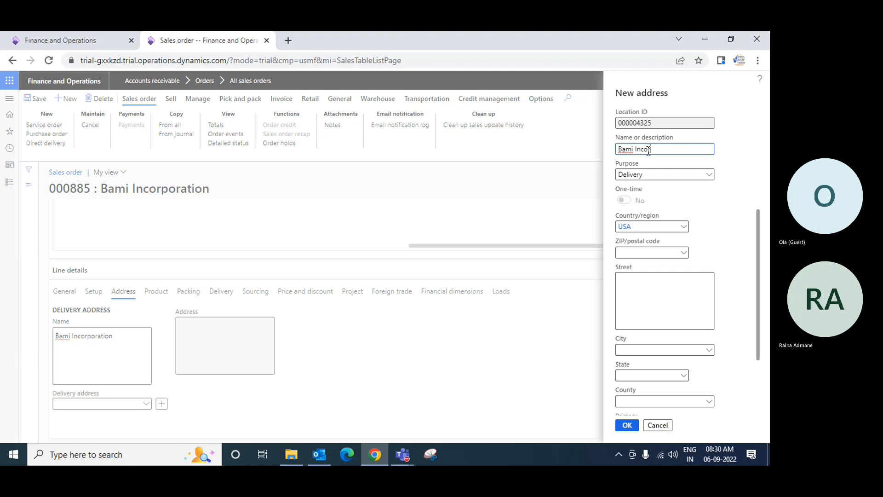
type("rporation ")
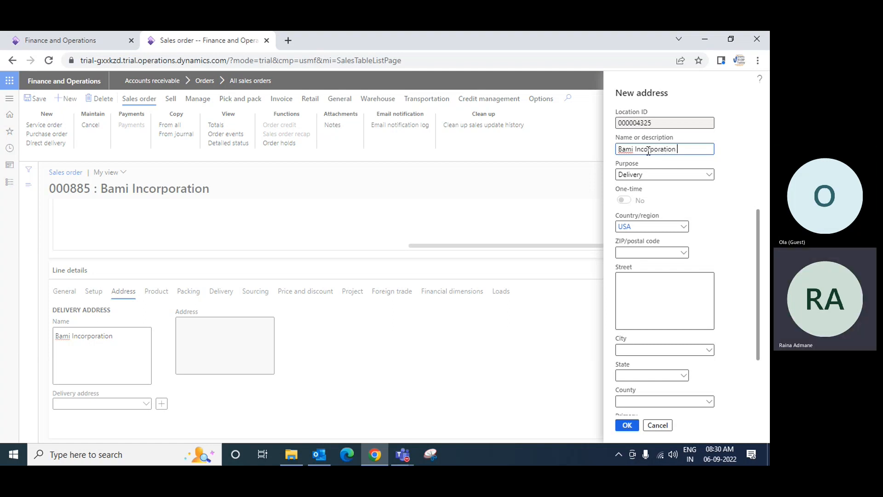
type("WH")
key("Tab")
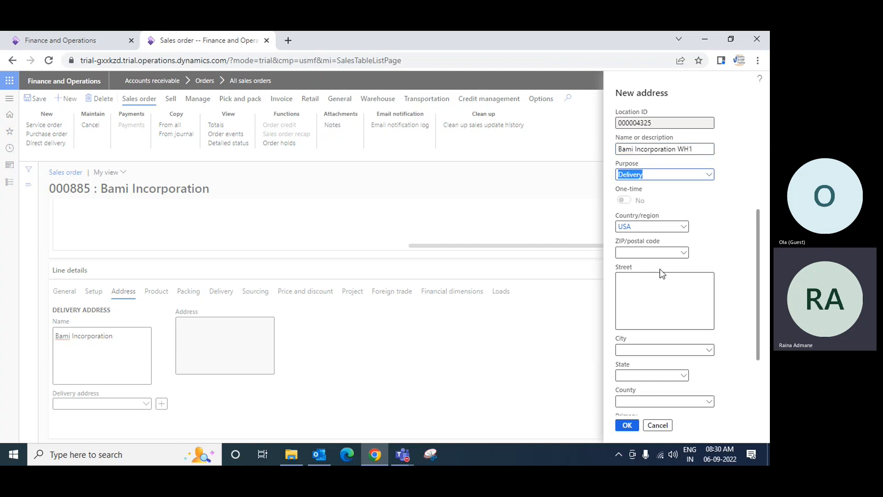
Enter the placeholder text "address" as the street of the new delivery address.
left_click(650, 286)
type("asd")
key("BackSpace")
key("BackSpace")
key("BackSpace")
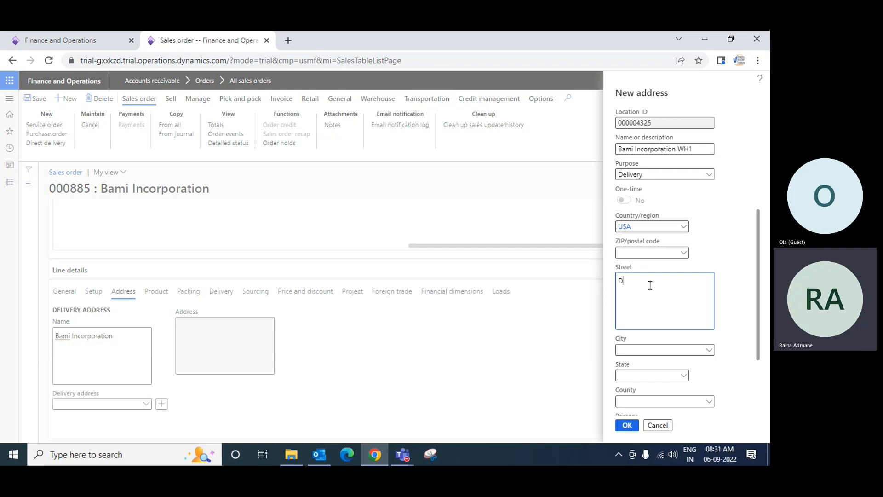
type("addre")
key("Tab")
scroll(668, 380, "down", 1)
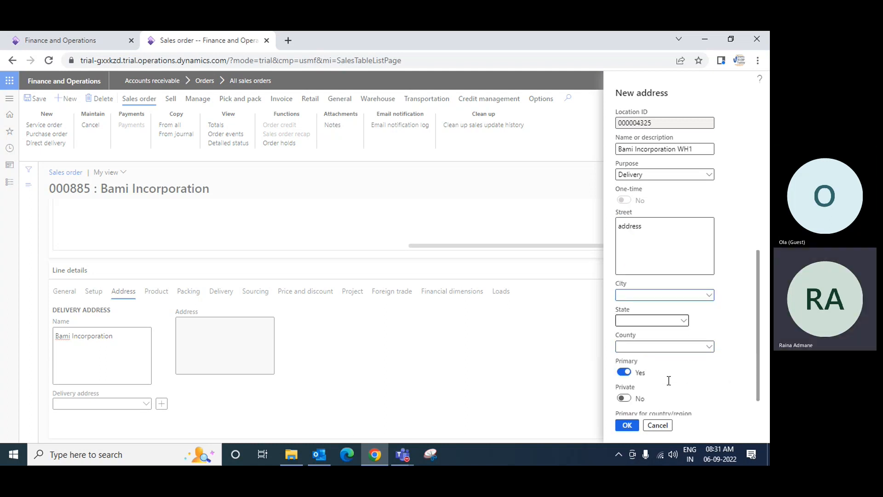
scroll(669, 380, "down", 1)
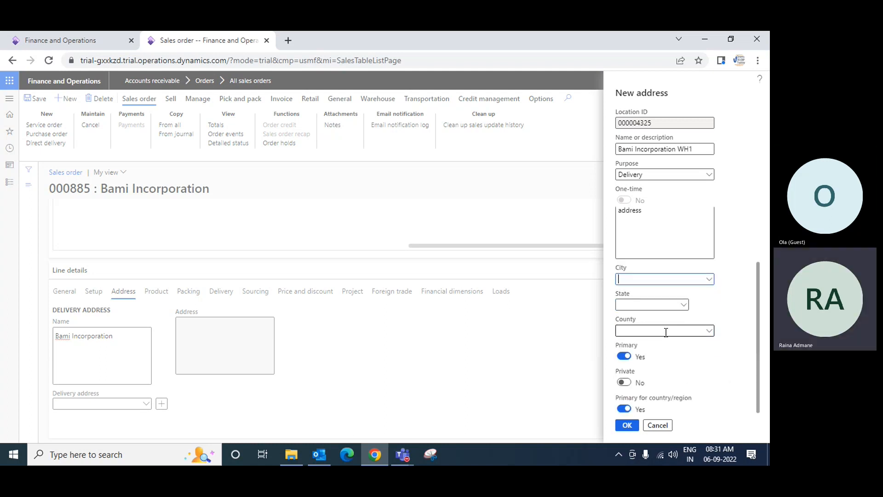
Set the new delivery address's city to Akutan in state AK and save the address to the order line.
left_click(710, 280)
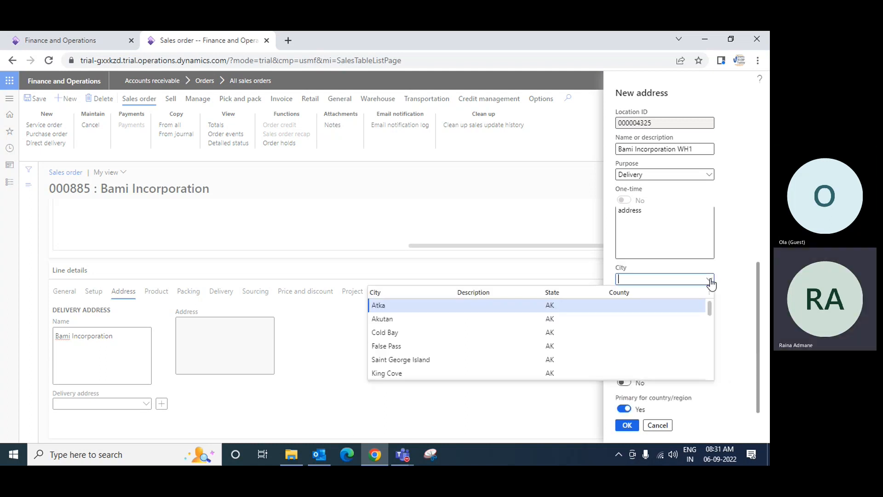
left_click(417, 323)
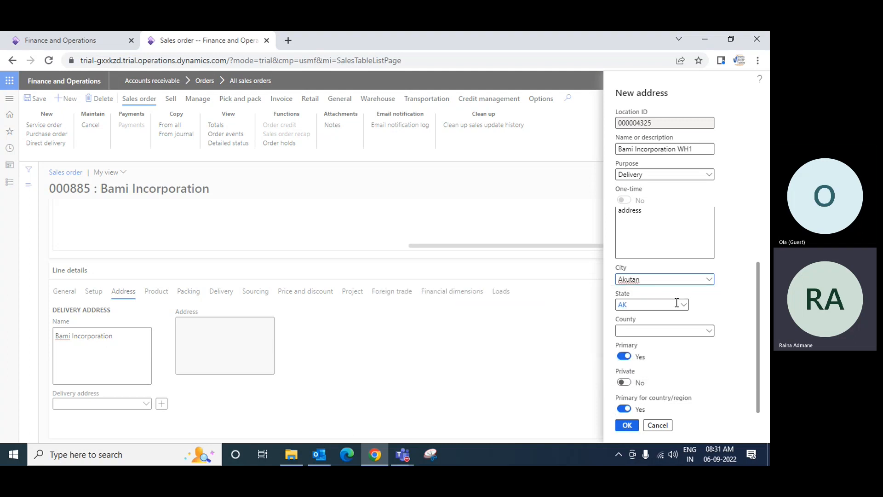
left_click(631, 428)
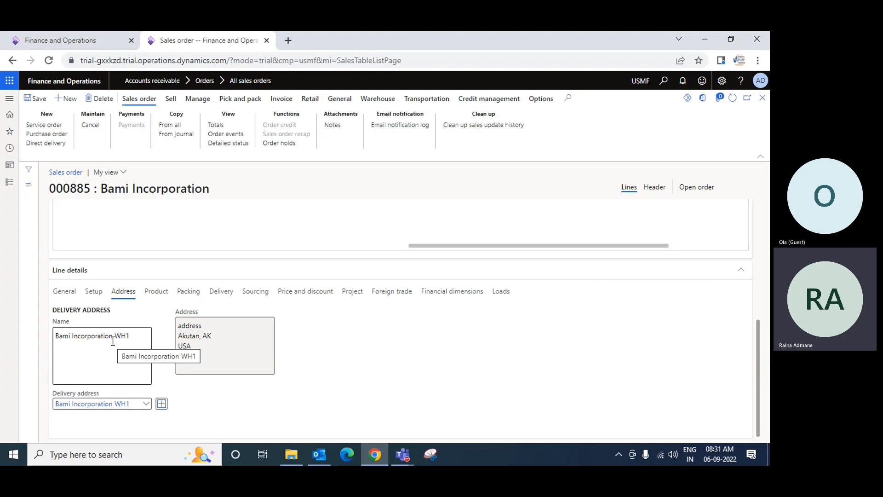
Check the order line's delivery name and the list of available delivery addresses, keeping Bami Incorporation WH1.
left_click(90, 340)
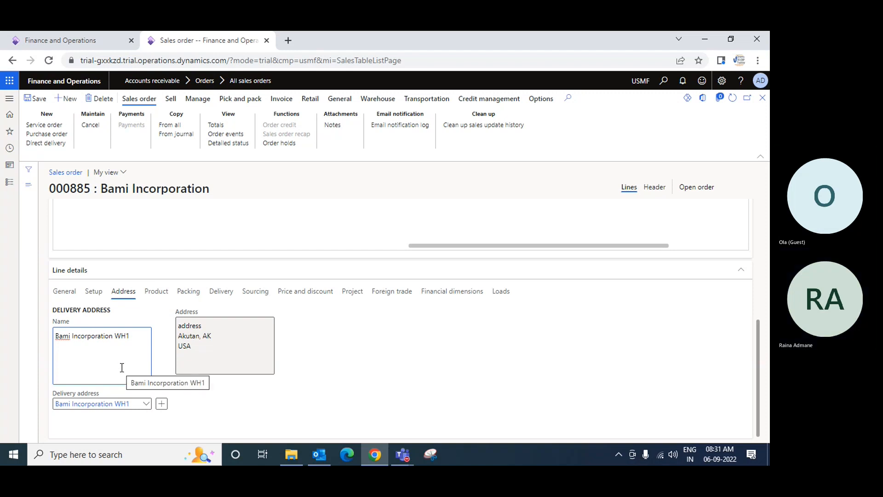
left_click(148, 409)
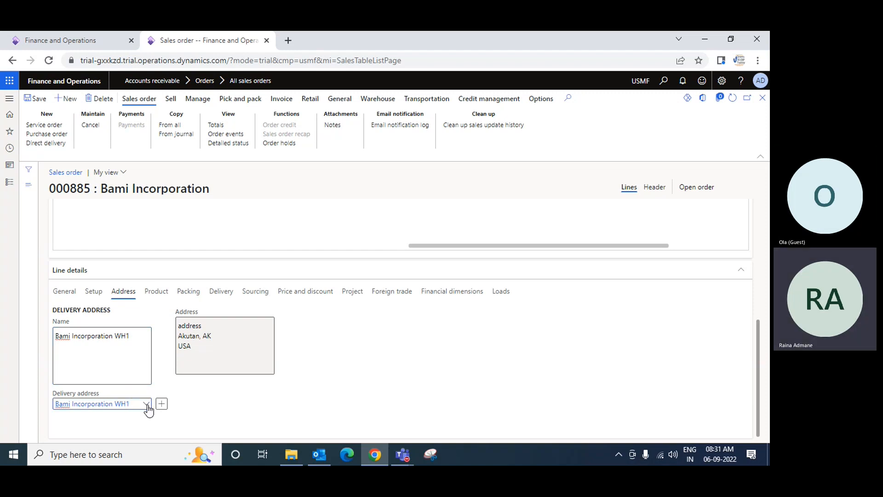
left_click(147, 405)
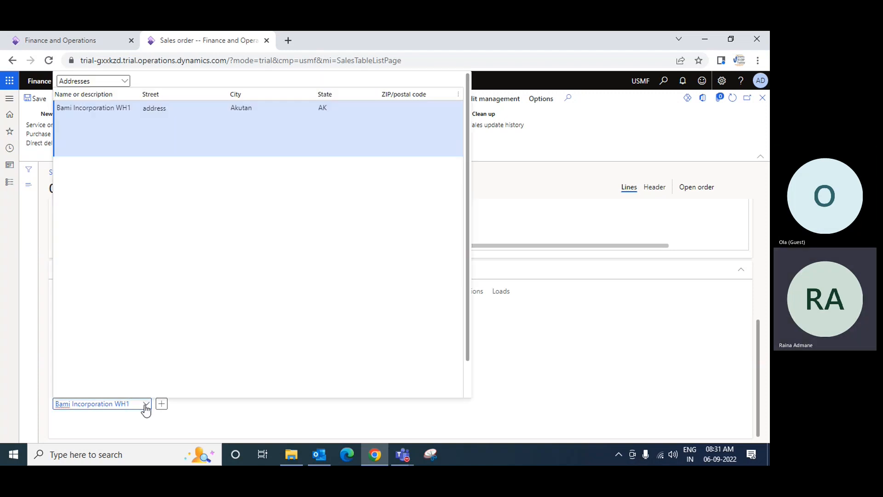
left_click(183, 128)
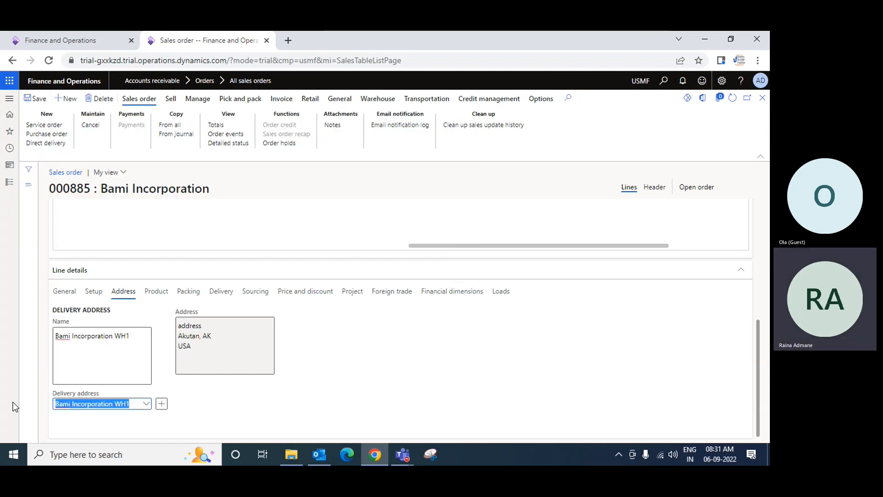
Clear the order line's delivery address and look through the available addresses.
key("BackSpace")
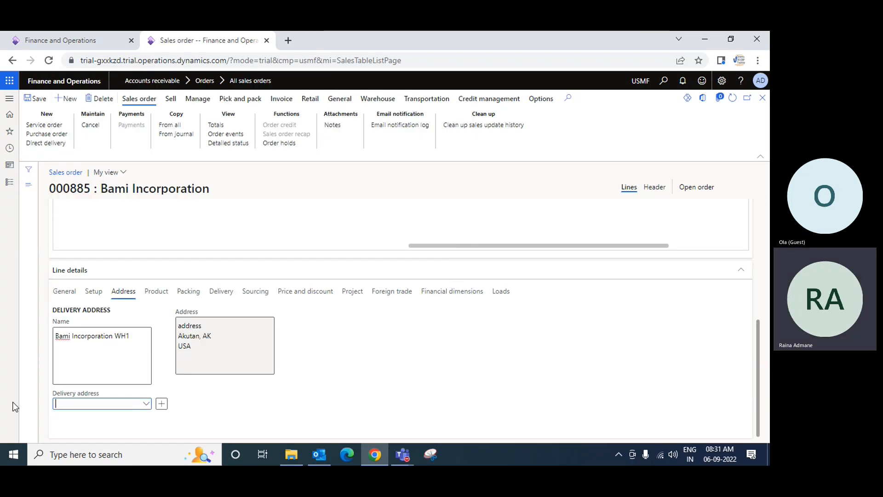
key("F12")
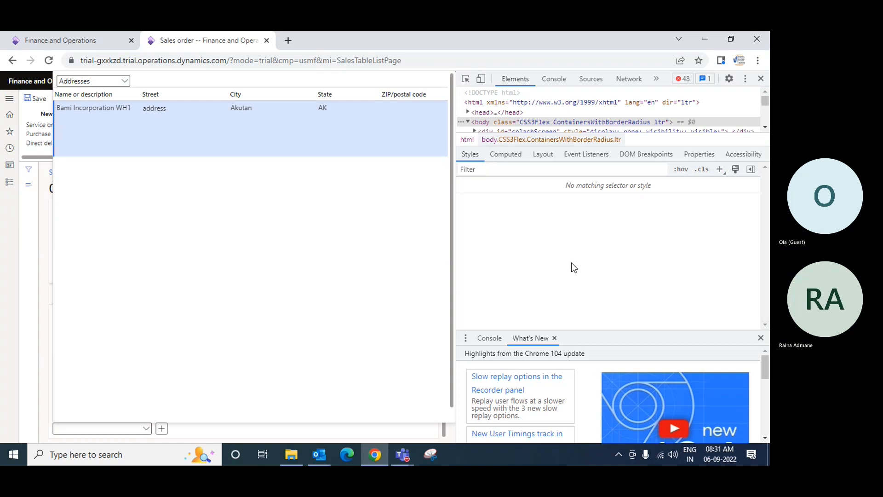
left_click(761, 79)
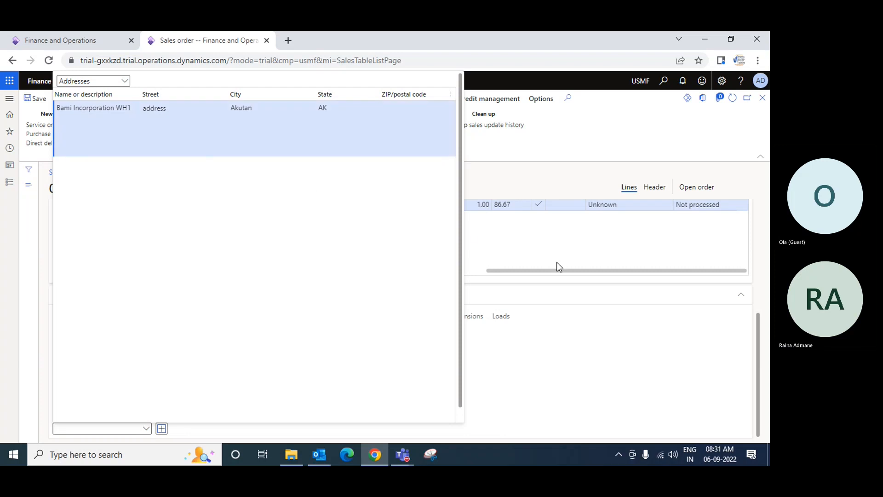
left_click_drag(460, 154, 462, 294)
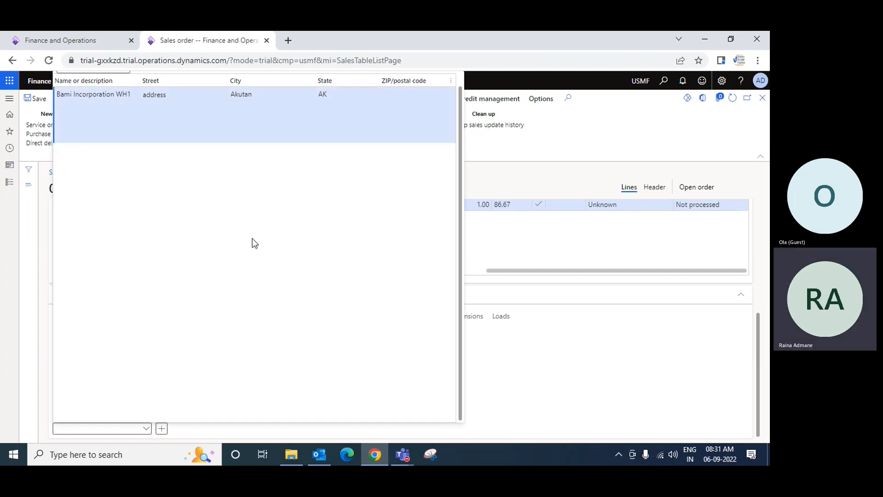
Select Bami Incorporation WH1 as the order line's delivery address.
key("ctrl+minus")
key("ctrl+minus")
key("ctrl+minus")
key("ctrl+minus")
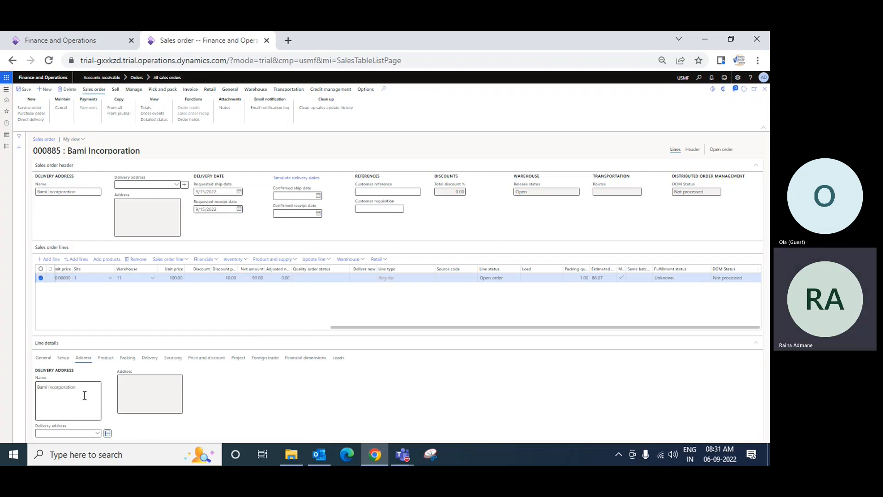
key("ctrl+plus")
key("ctrl+plus")
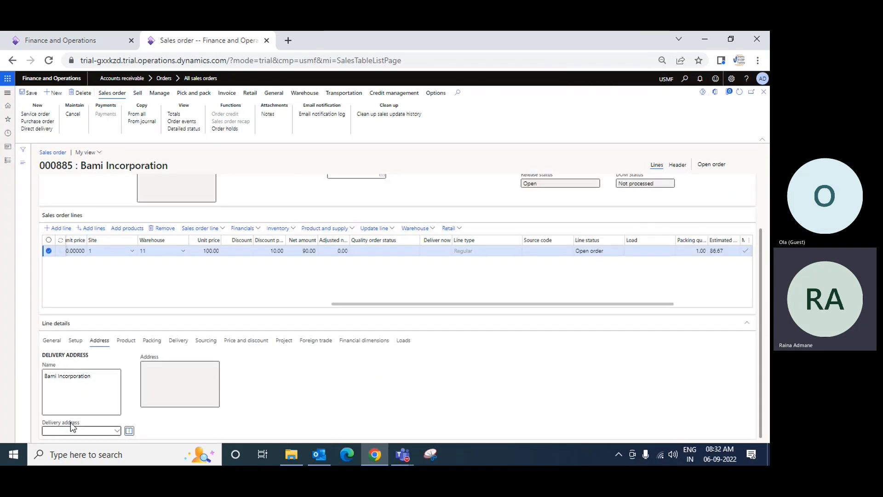
left_click(115, 432)
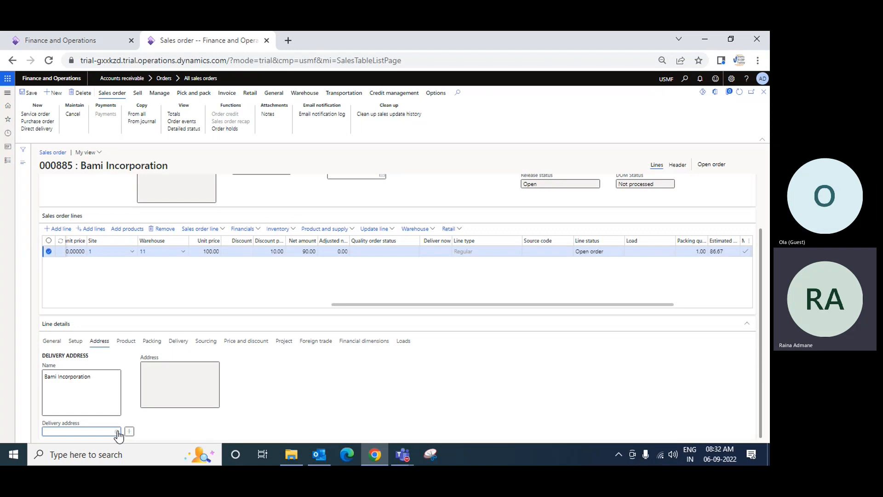
left_click(117, 432)
left_click(106, 168)
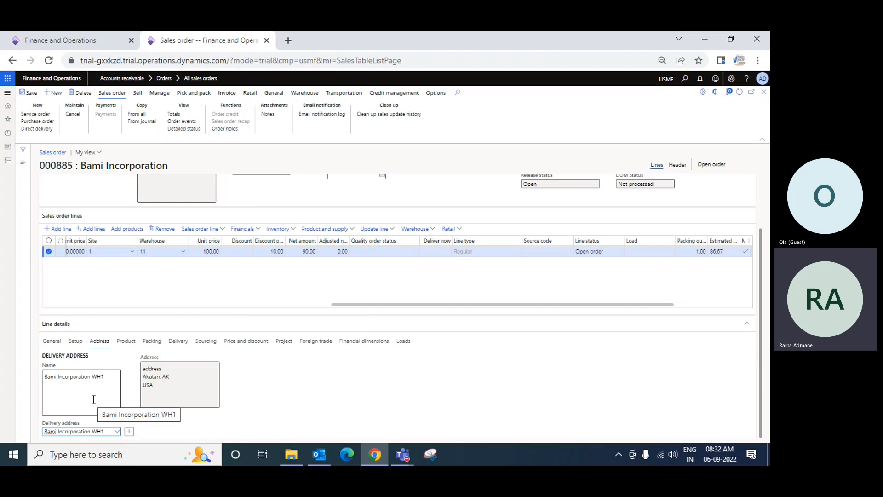
Review the order line's product details and set its packing unit to pr (Pair).
left_click(125, 341)
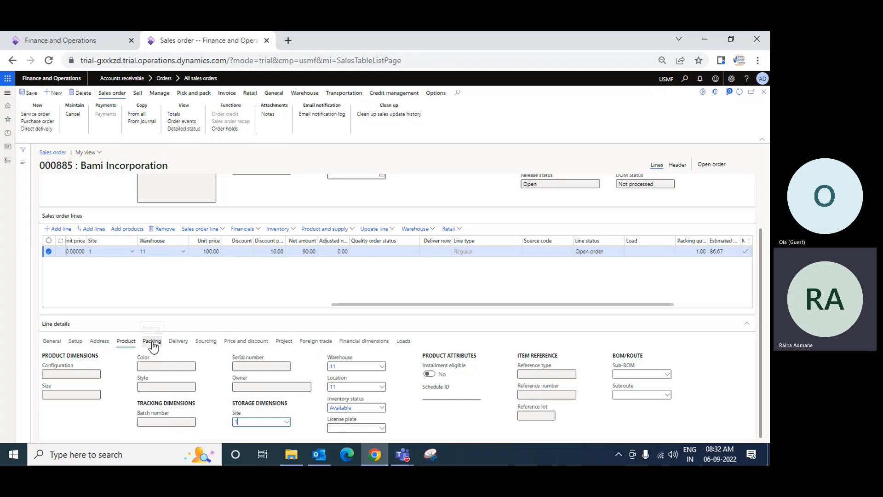
left_click(152, 343)
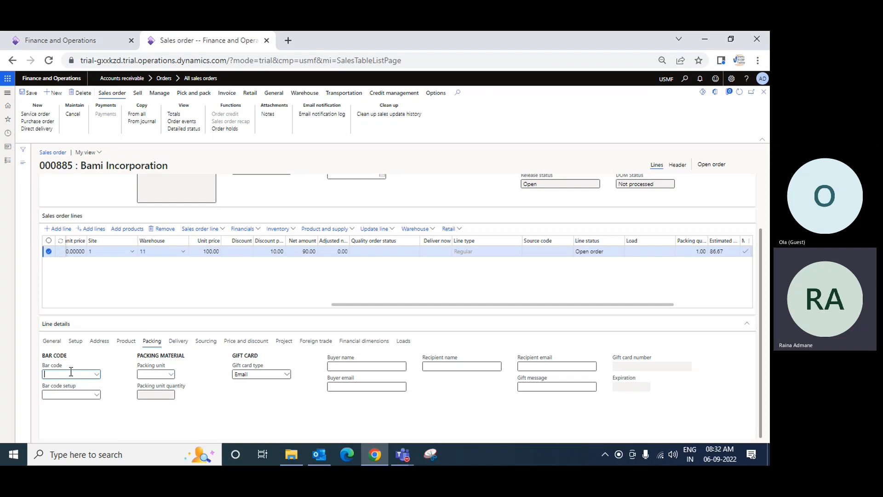
left_click(171, 375)
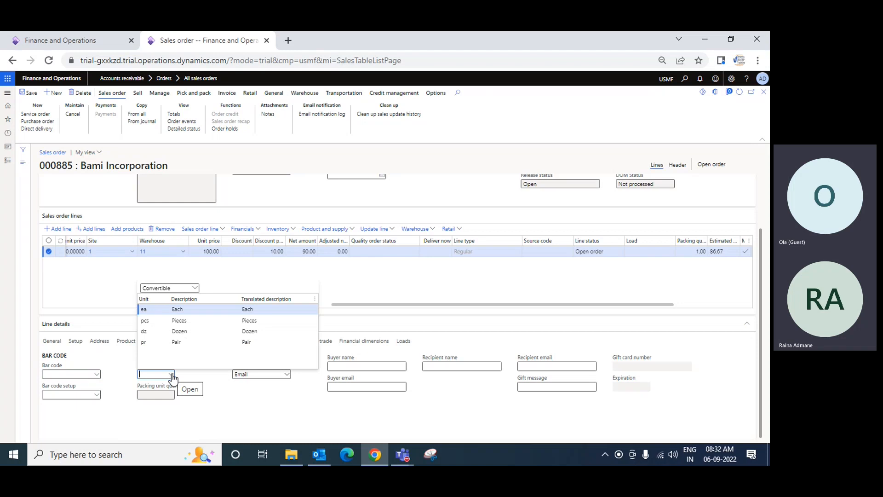
left_click(184, 344)
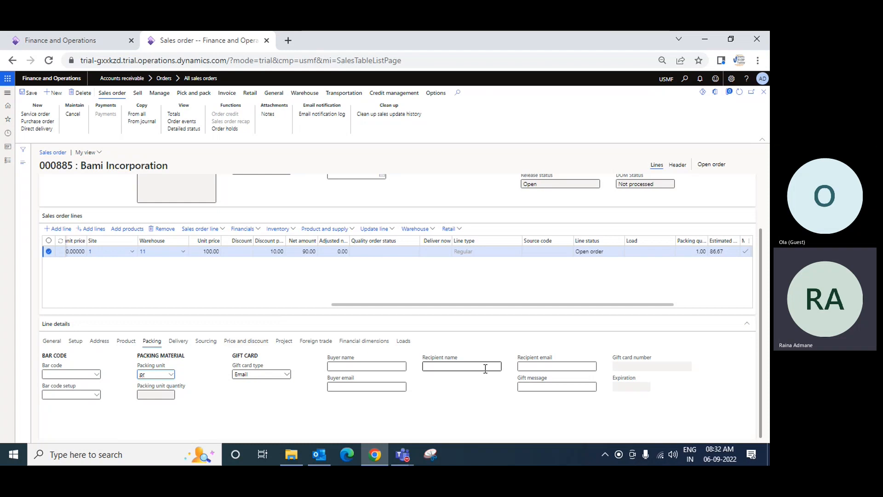
Review the line's delivery and price and discount details, and set its Project financial dimension to 000002 (Budget stereo install).
left_click(174, 342)
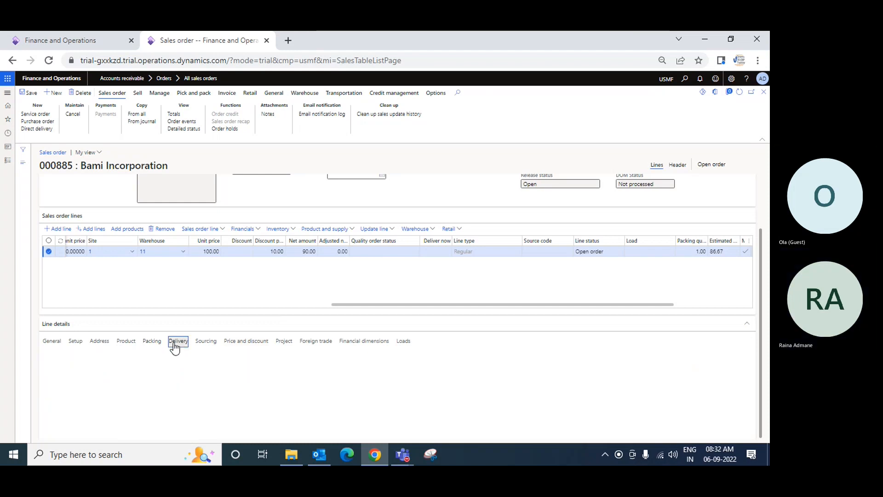
left_click(262, 342)
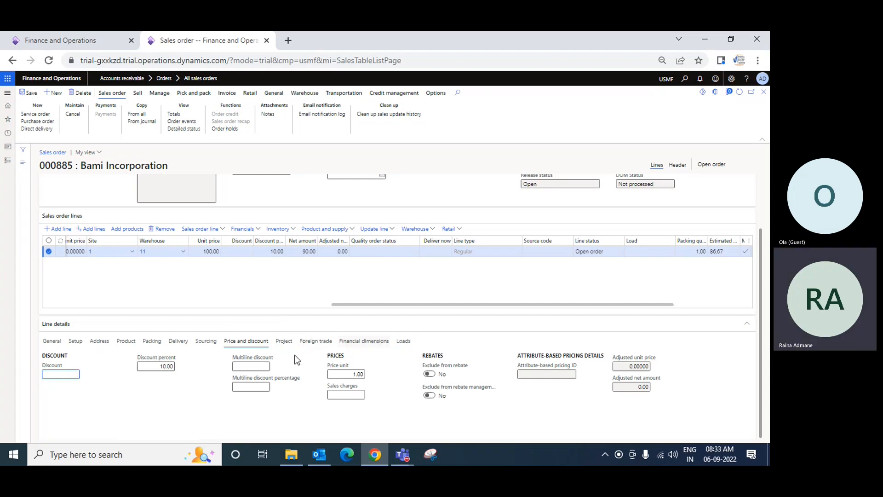
left_click(368, 342)
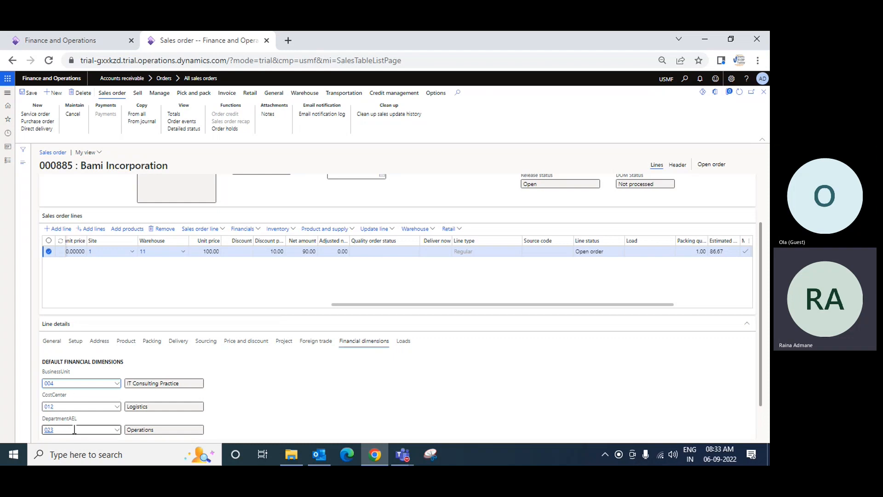
scroll(74, 430, "down", 1)
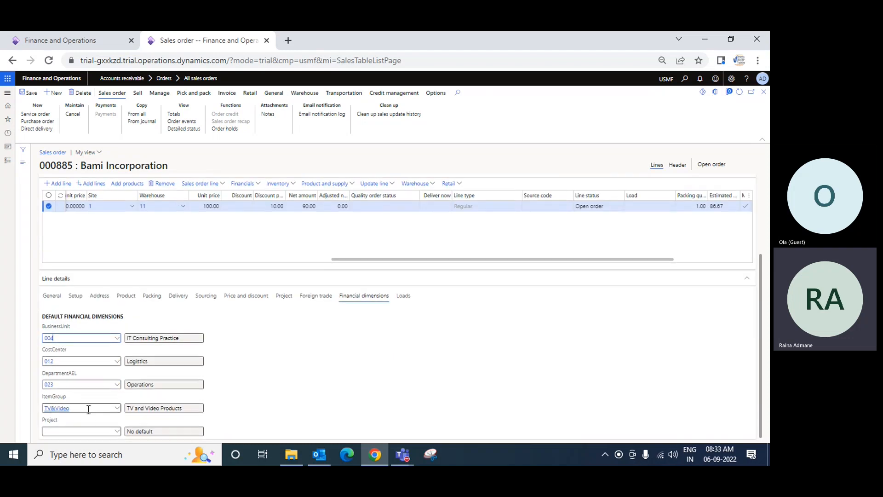
left_click(116, 433)
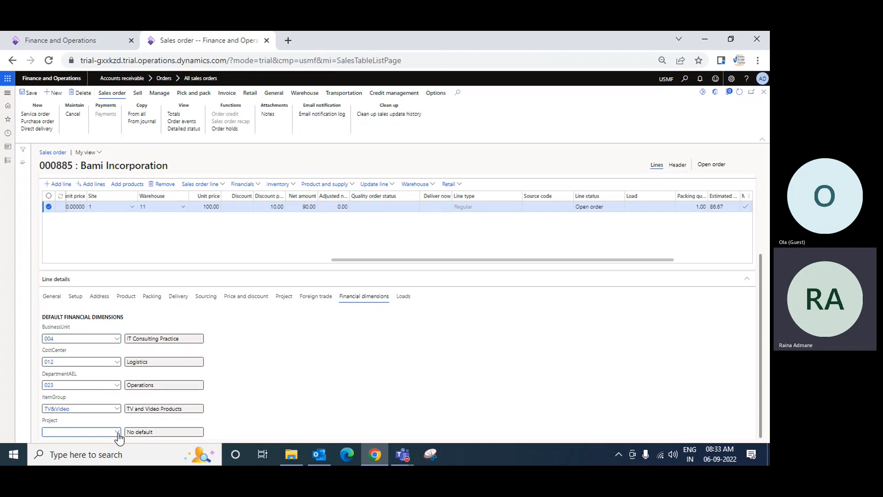
left_click(117, 434)
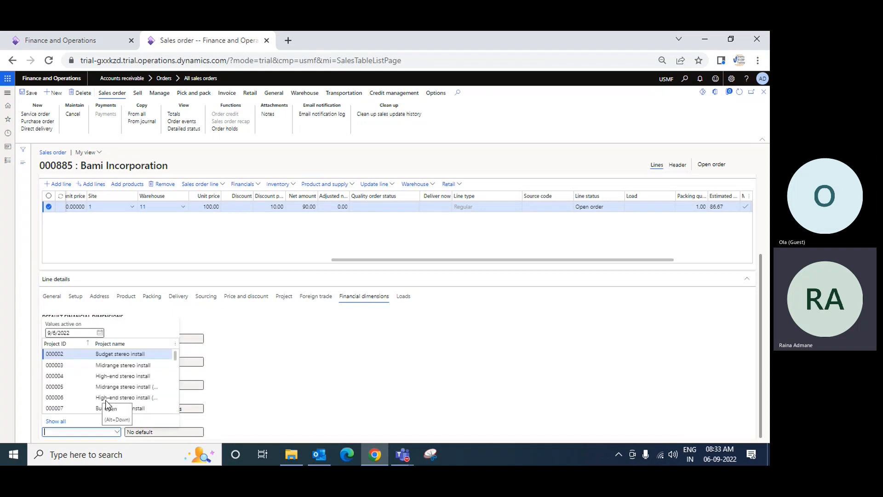
left_click(140, 357)
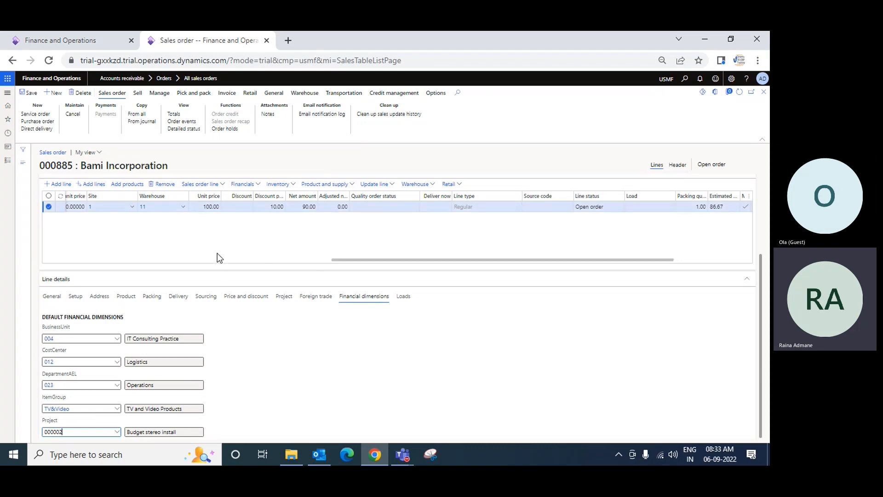
Check the order line from its product number, confirm the sales order, and dismiss the resulting notification.
left_click_drag(382, 260, 53, 288)
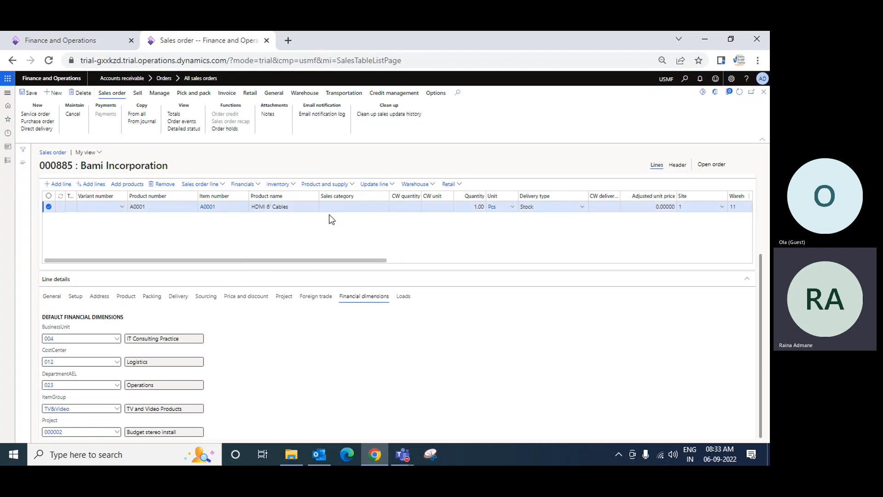
left_click(137, 93)
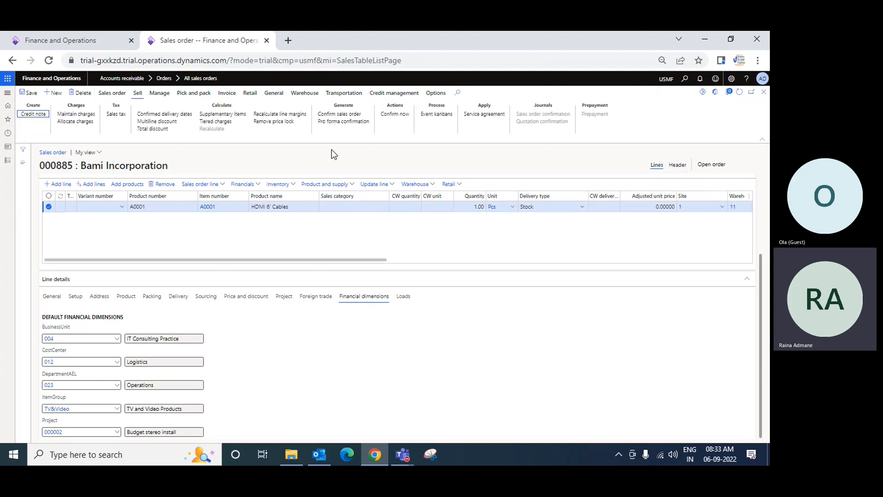
left_click(396, 116)
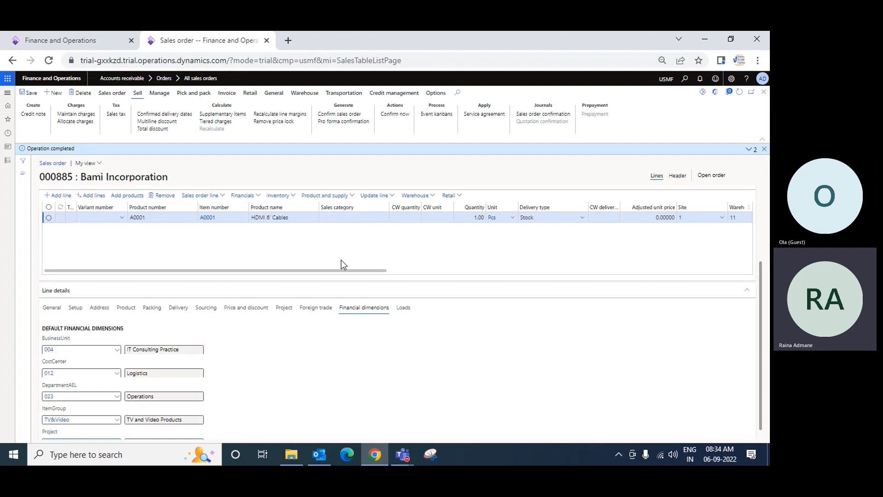
left_click_drag(343, 273, 636, 272)
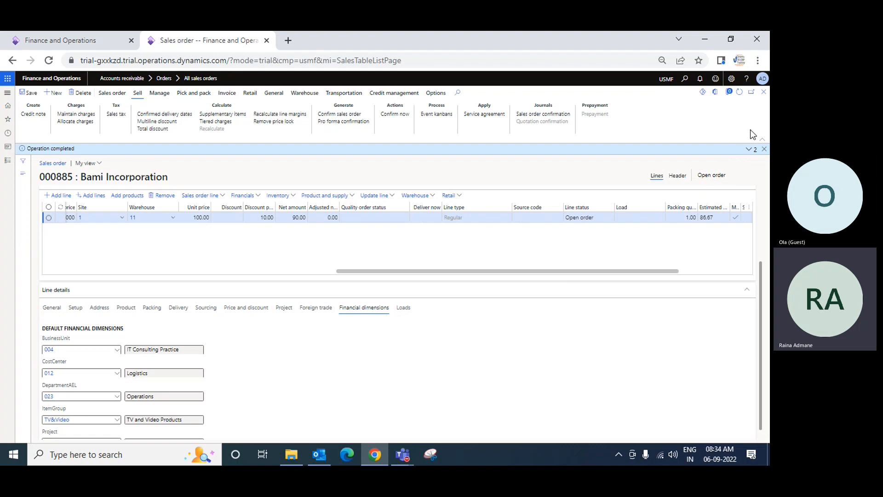
left_click(764, 149)
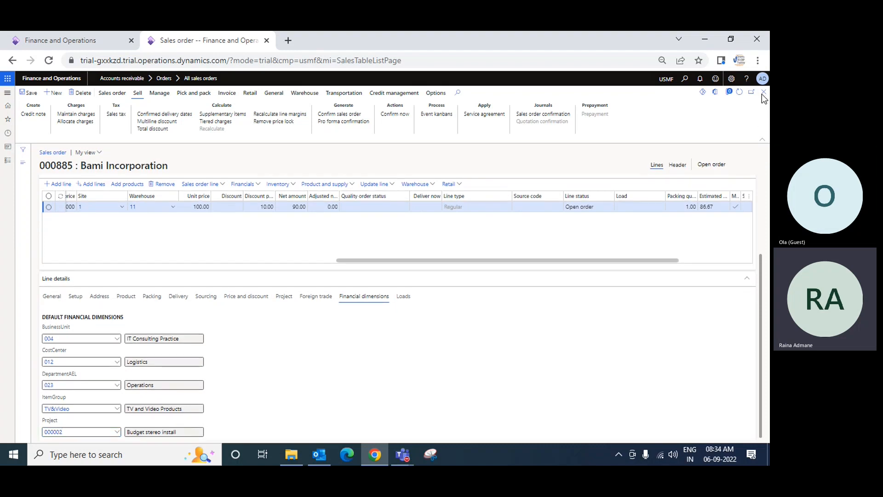
Close the sales order and sort the list of all sales orders by sales order number in descending order.
left_click(764, 95)
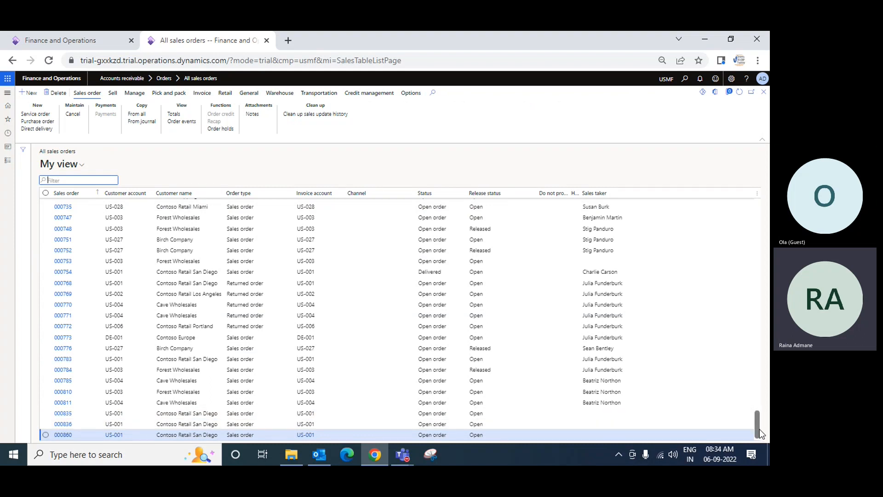
mouse_move(757, 428)
left_mouse_down()
mouse_move(757, 339)
mouse_move(760, 425)
left_mouse_up()
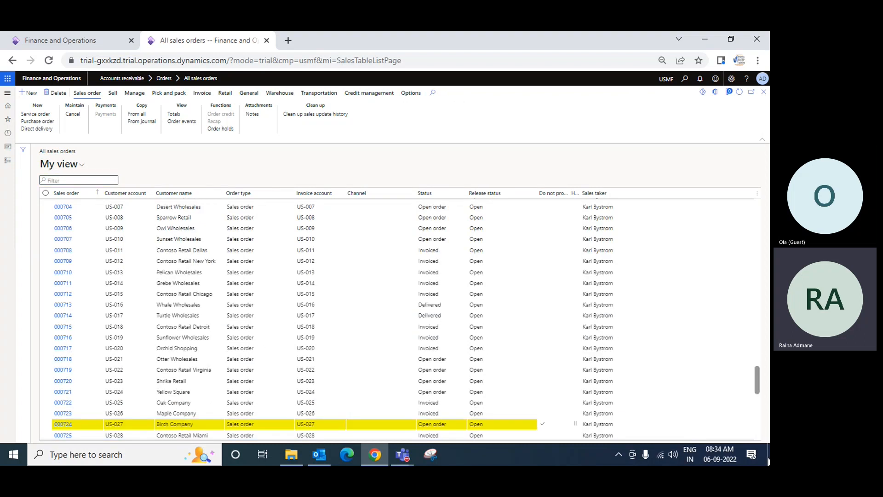
left_click(99, 194)
left_click(83, 220)
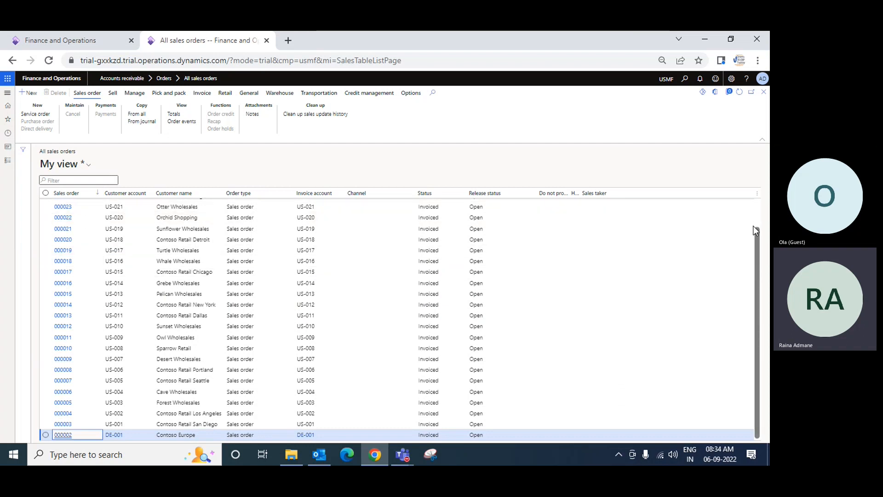
scroll(753, 214, "up", 7)
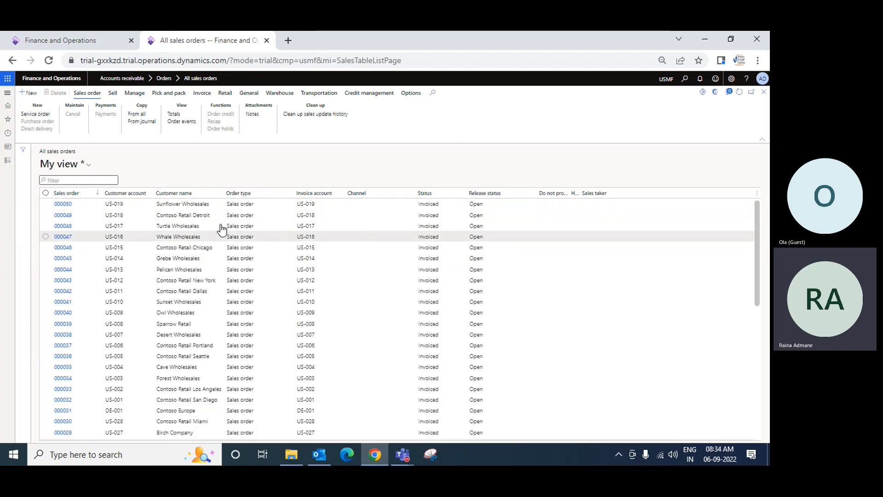
Filter the list of all sales orders by customer name to find Bami Incorporation's order.
scroll(387, 304, "up", 3)
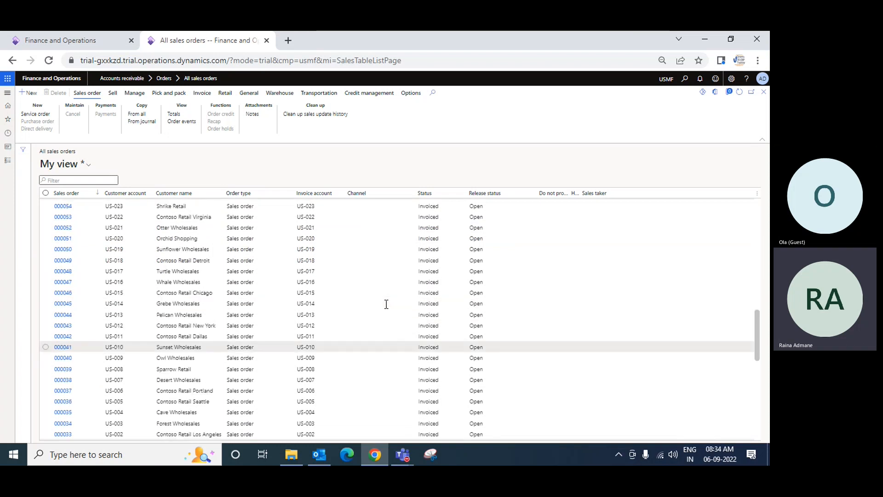
scroll(386, 304, "up", 5)
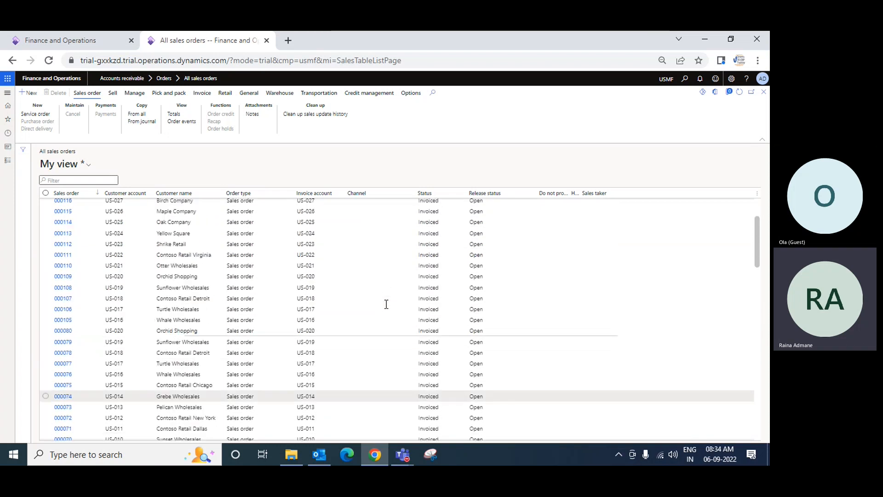
scroll(589, 308, "up", 3)
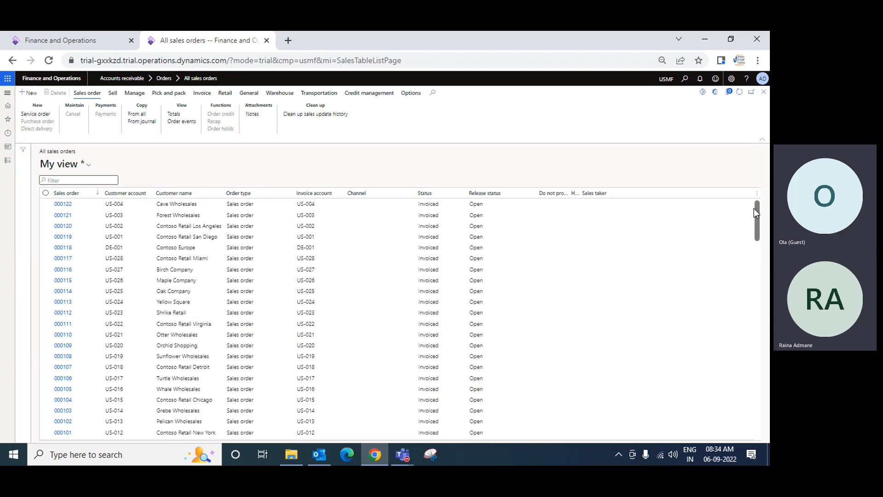
left_click(220, 193)
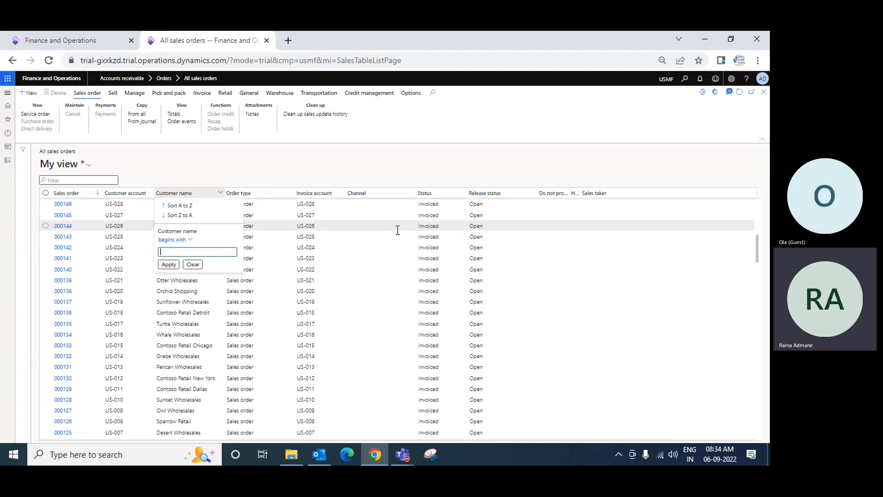
type("cave")
key("Return")
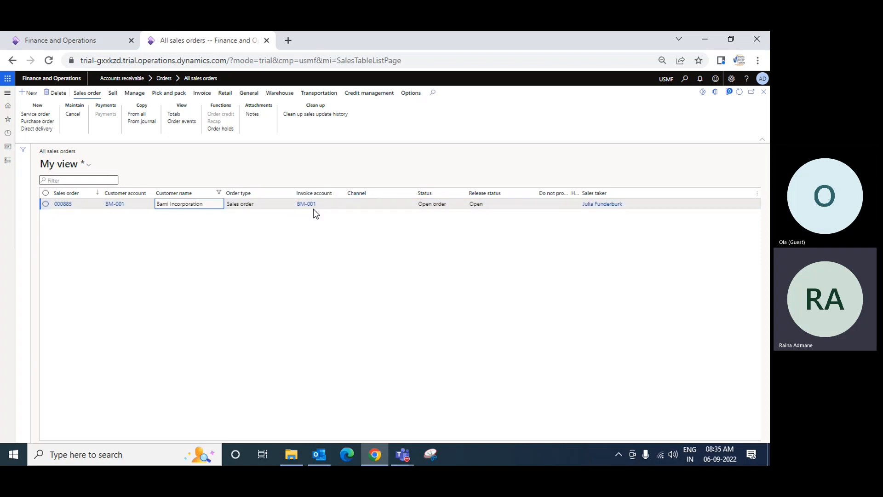
Open Bami Incorporation's sales order and display the original preview of its sales order confirmation.
left_click(64, 205)
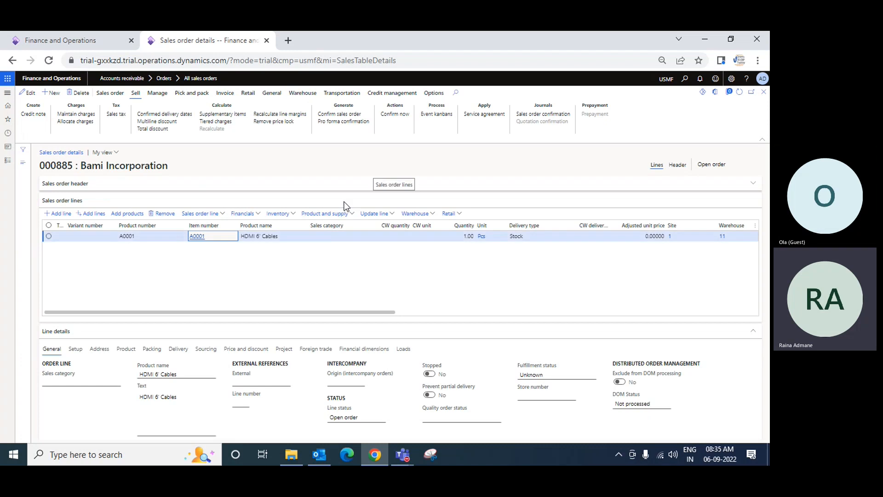
left_click(550, 115)
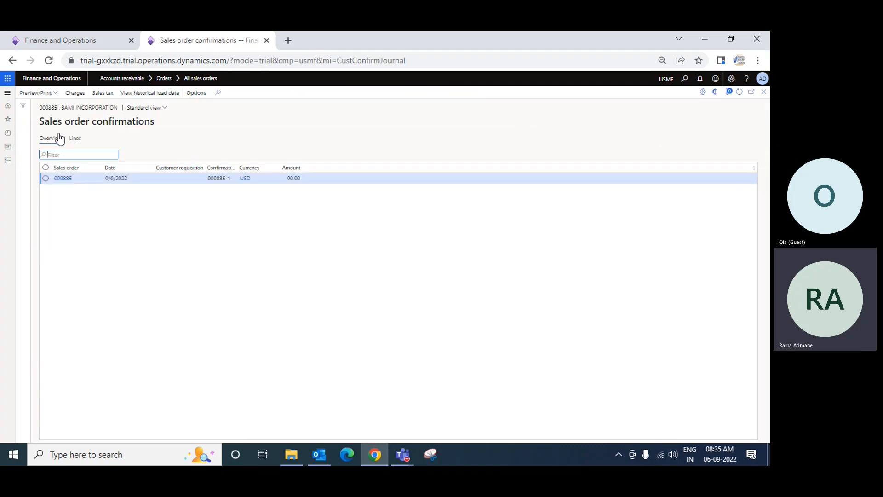
left_click(52, 93)
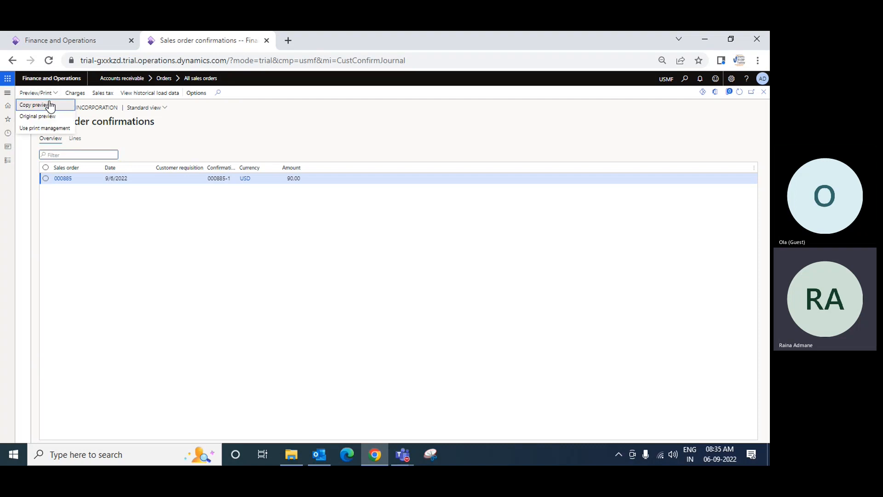
left_click(41, 114)
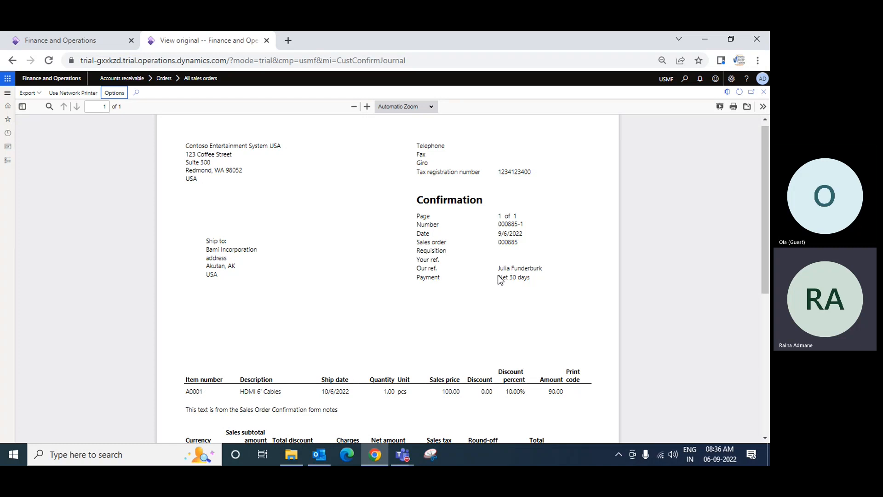
Review the confirmation document's header, item line and totals, and close the preview and the confirmations page to return to the sales order.
scroll(512, 285, "down", 2)
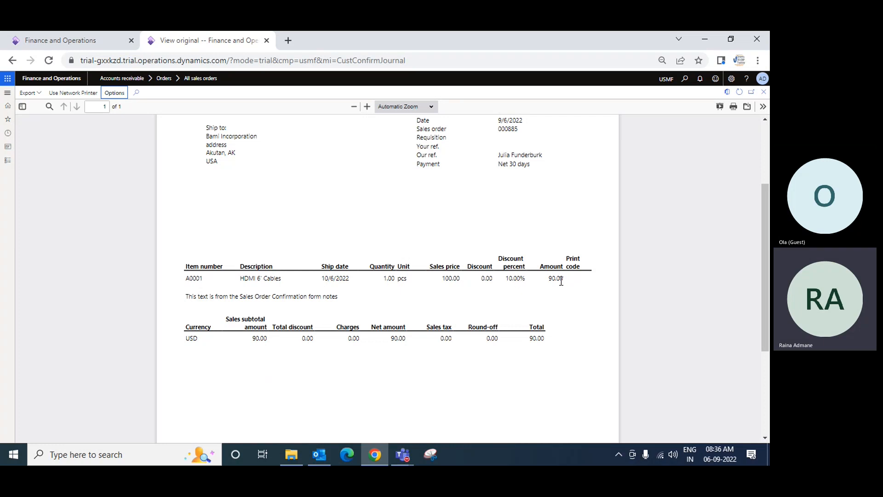
scroll(347, 331, "down", 3)
scroll(347, 329, "up", 5)
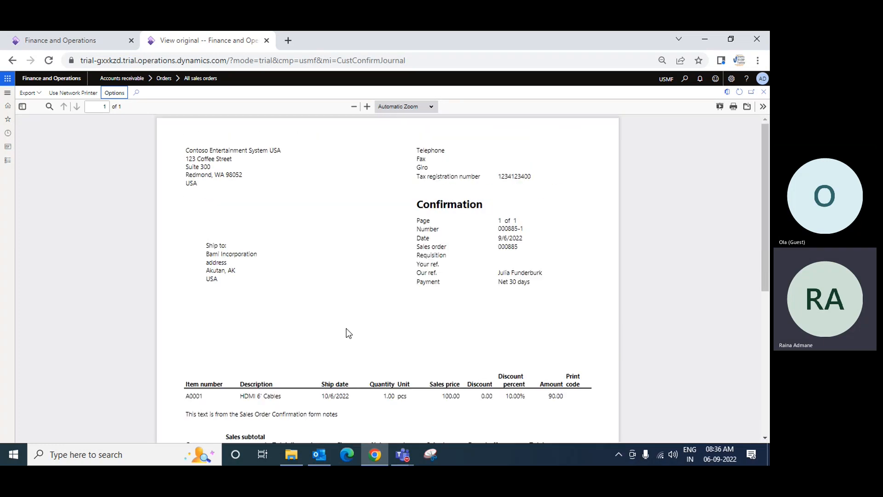
scroll(345, 328, "down", 5)
scroll(347, 332, "up", 5)
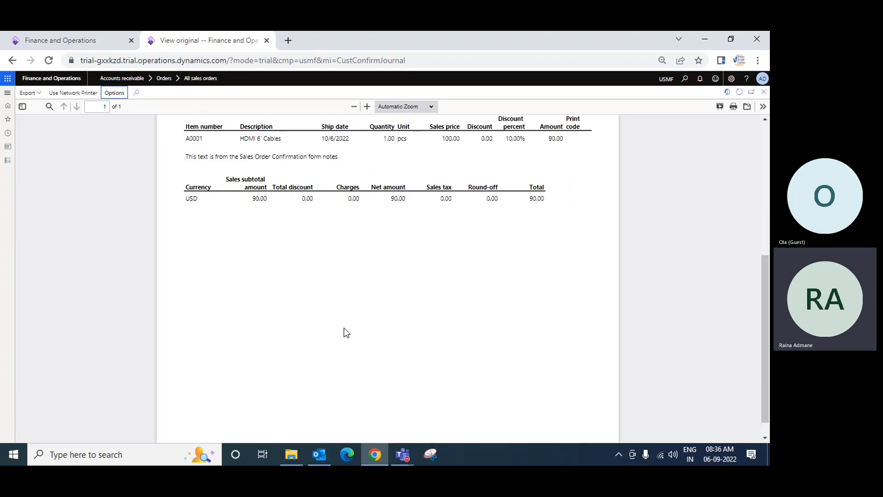
left_click(764, 92)
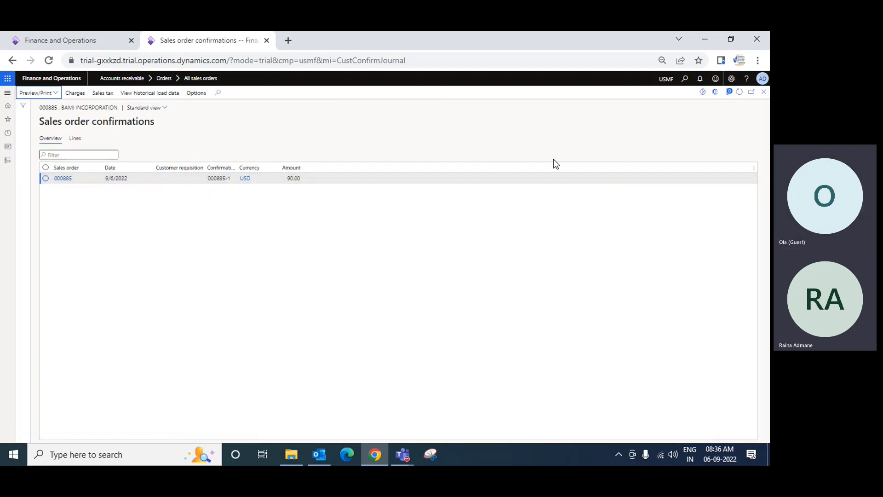
left_click(762, 94)
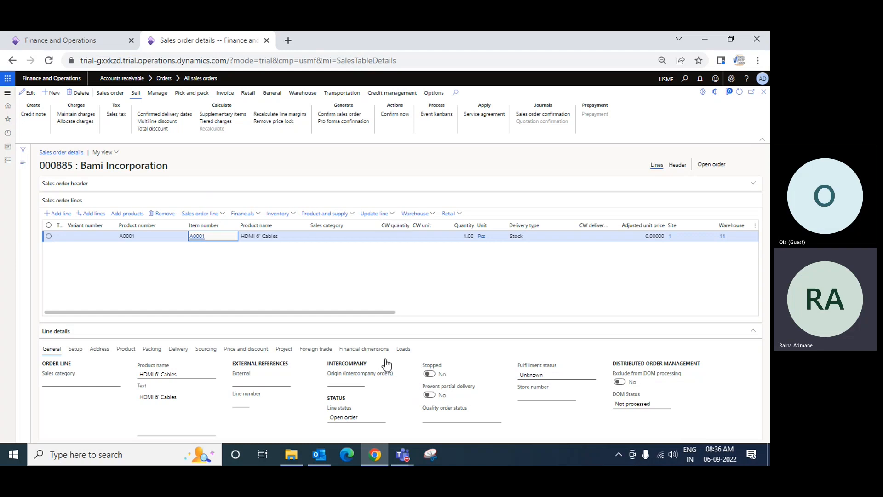
Switch to the Microsoft Teams meeting window and open its additional meeting options.
left_click(401, 452)
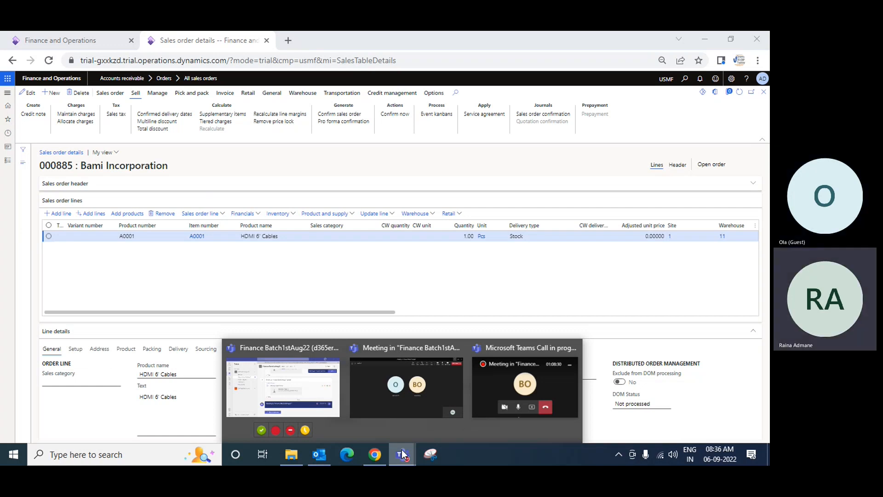
left_click(399, 294)
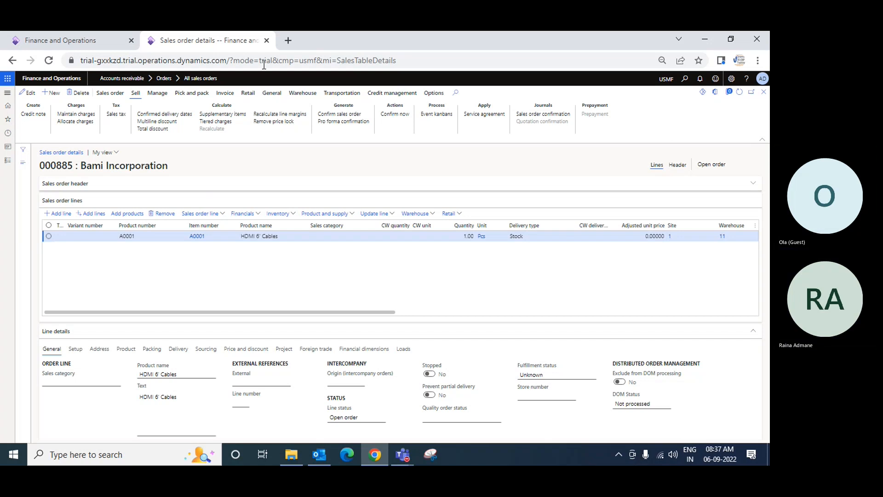
mouse_move(403, 454)
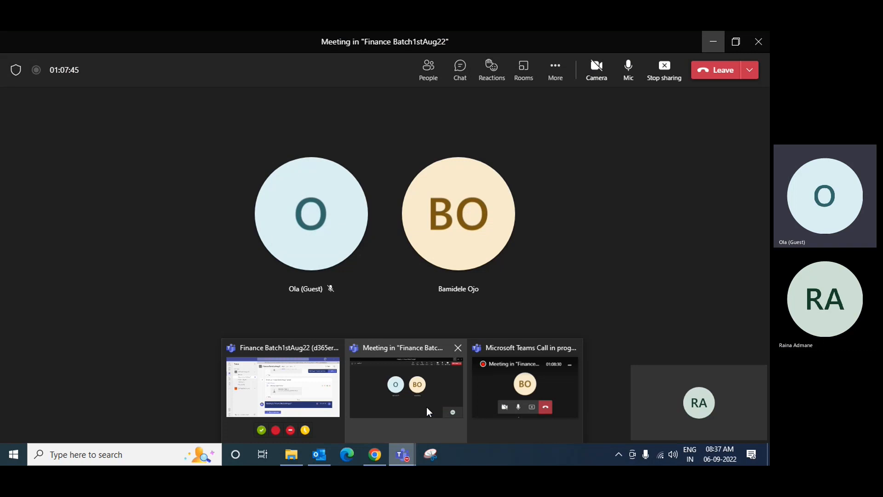
left_click(426, 407)
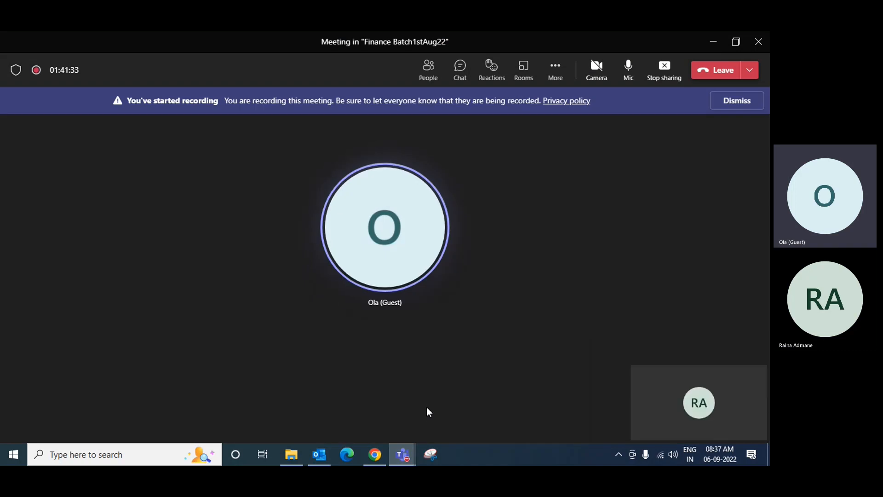
left_click(555, 70)
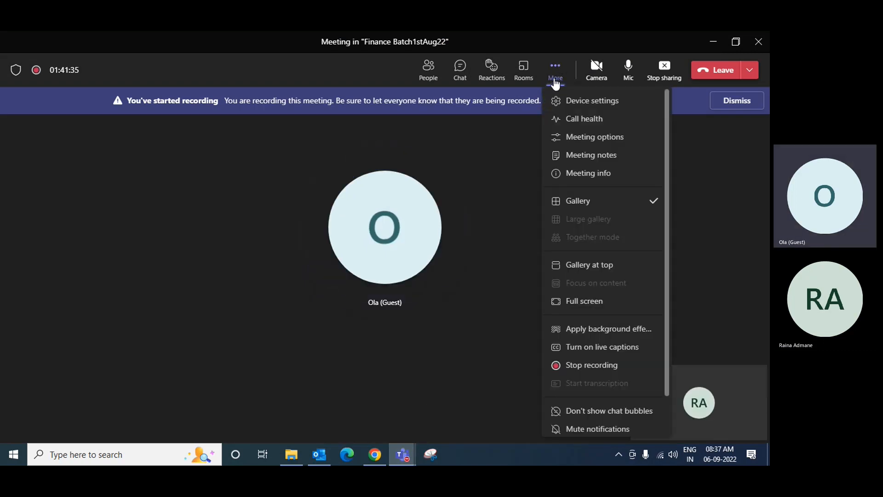